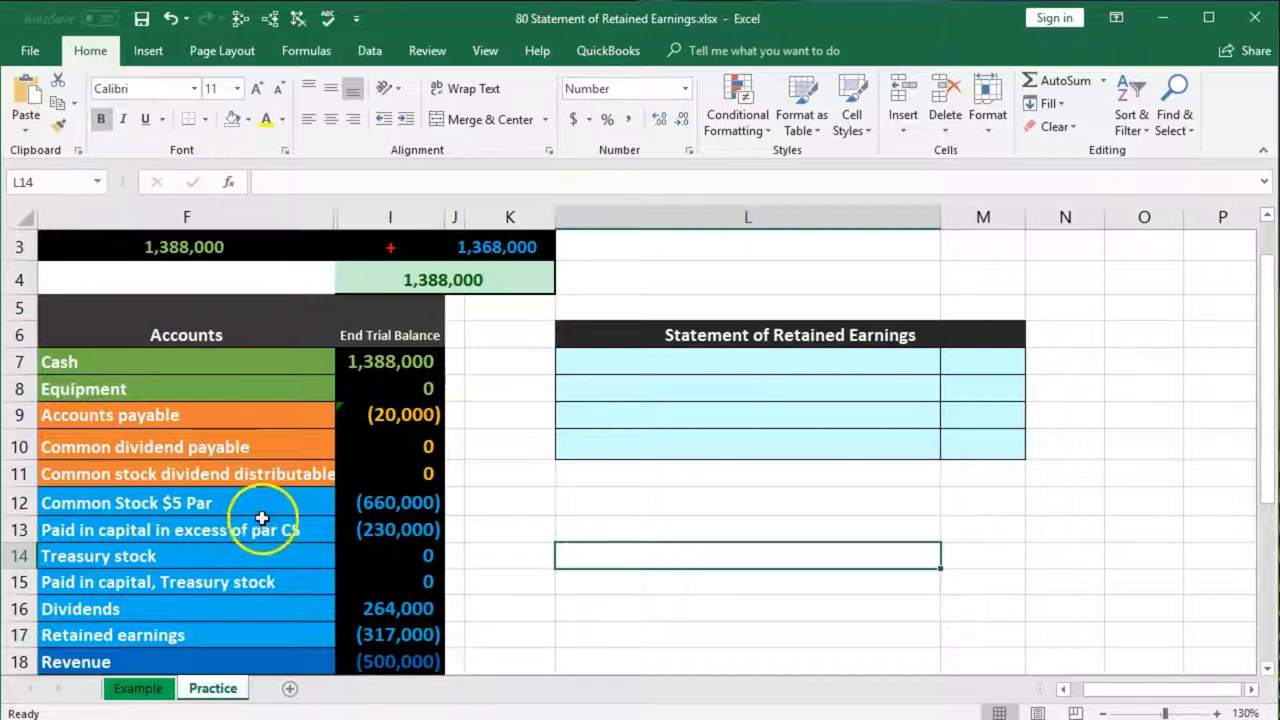
- Review the end trial balance accounts and inspect the formulas behind Total Debits - Total (credits) and Net Income
{"action": "mouse_move", "coordinate": [238, 509]}
{"action": "left_mouse_down"}
{"action": "mouse_move", "coordinate": [394, 506]}
{"action": "mouse_move", "coordinate": [374, 580]}
{"action": "mouse_move", "coordinate": [385, 634]}
{"action": "left_mouse_up"}
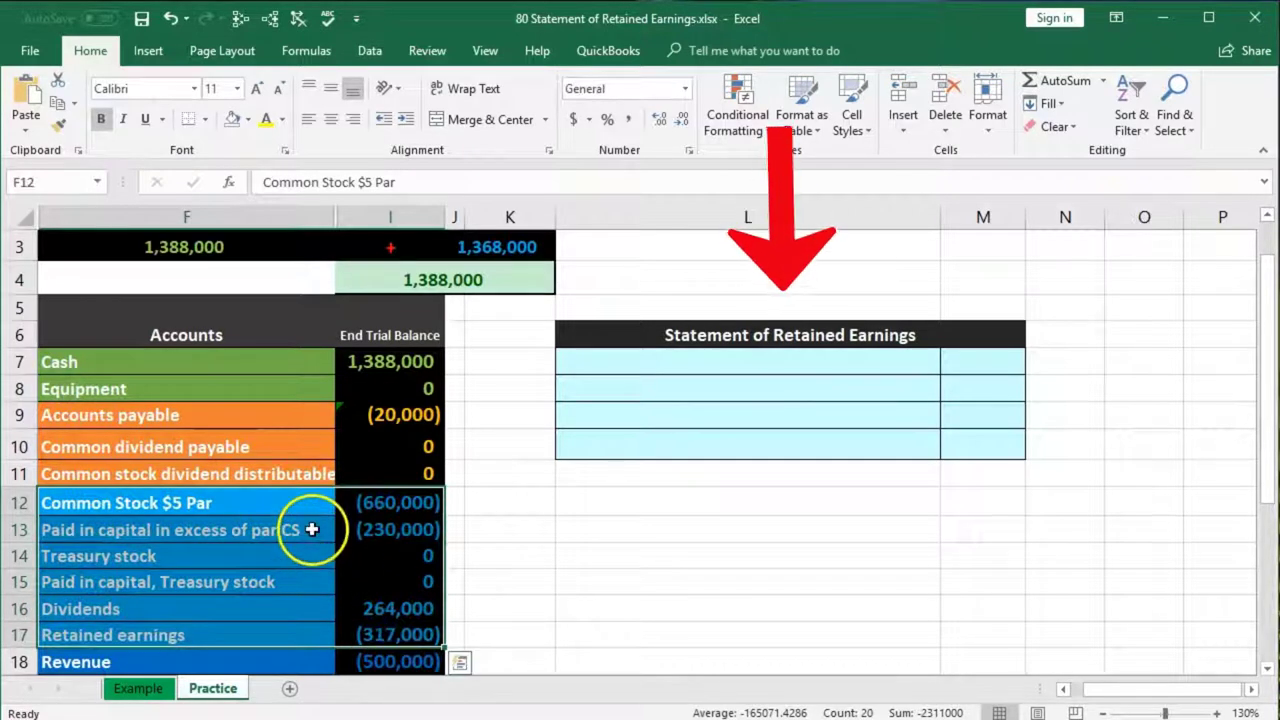
{"action": "left_click", "coordinate": [634, 364]}
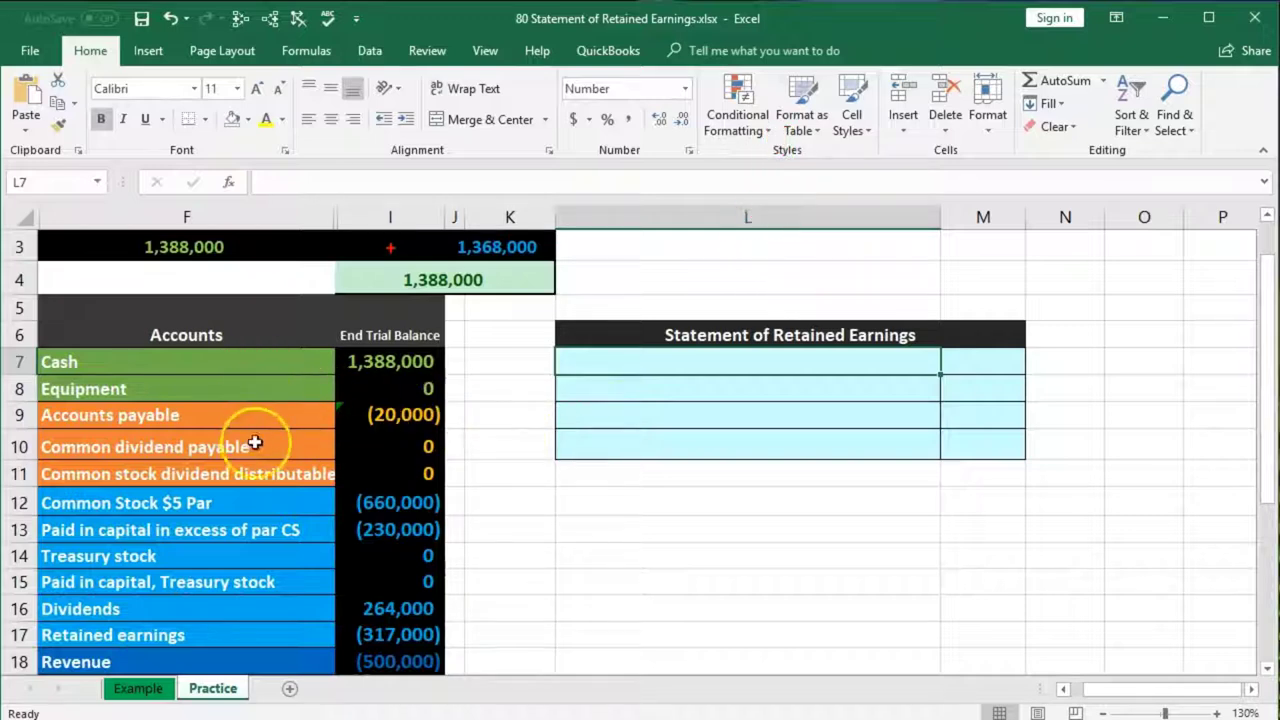
{"action": "scroll", "coordinate": [255, 434], "scroll_direction": "down", "scroll_amount": 1}
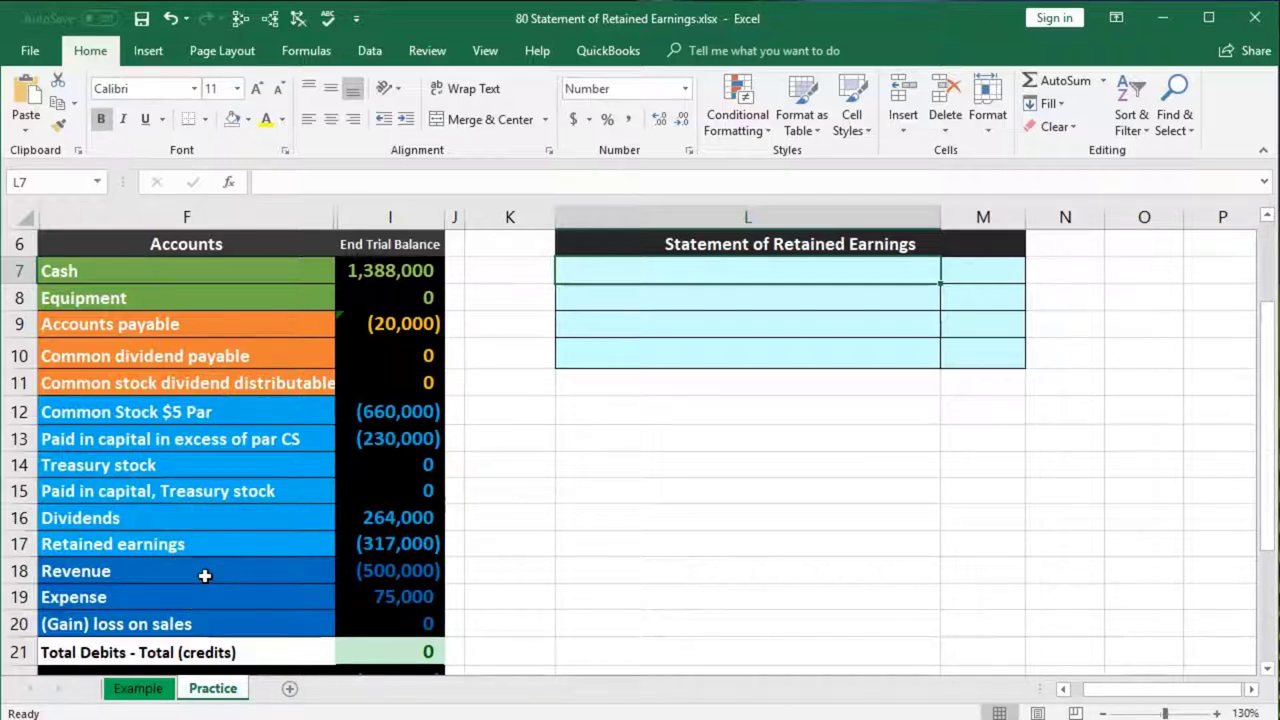
{"action": "left_click", "coordinate": [392, 272]}
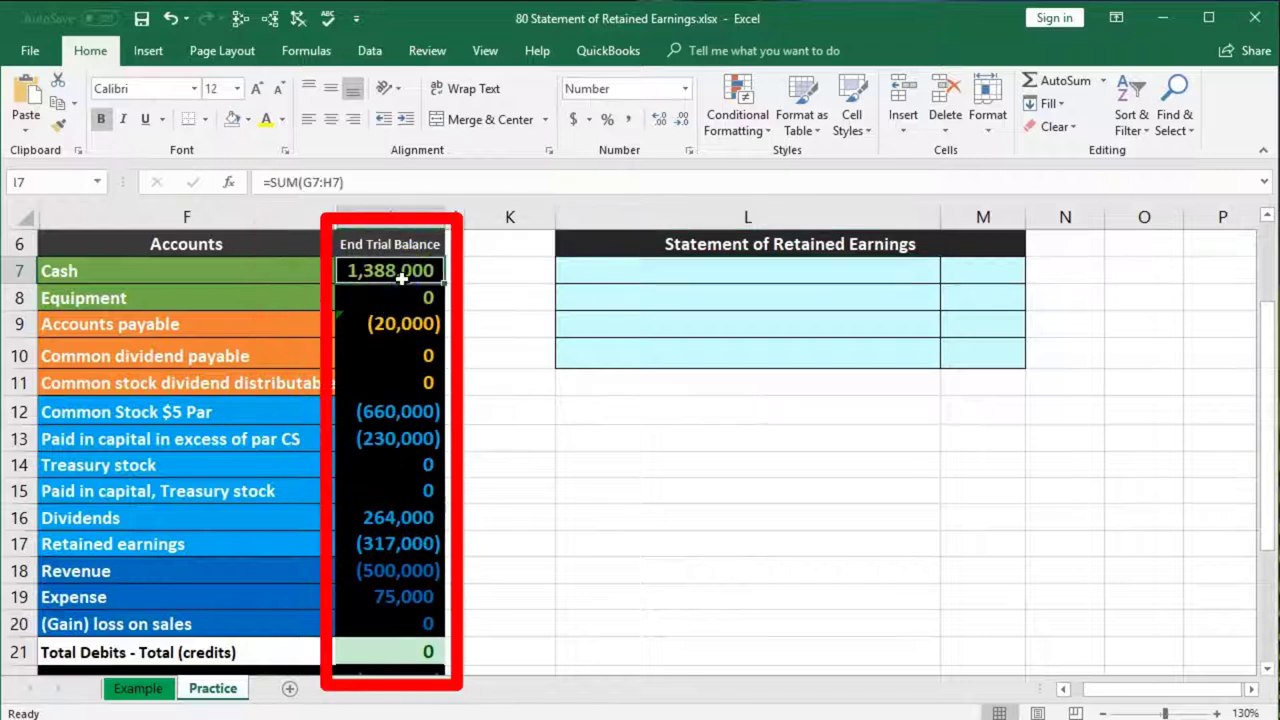
{"action": "left_click", "coordinate": [395, 334]}
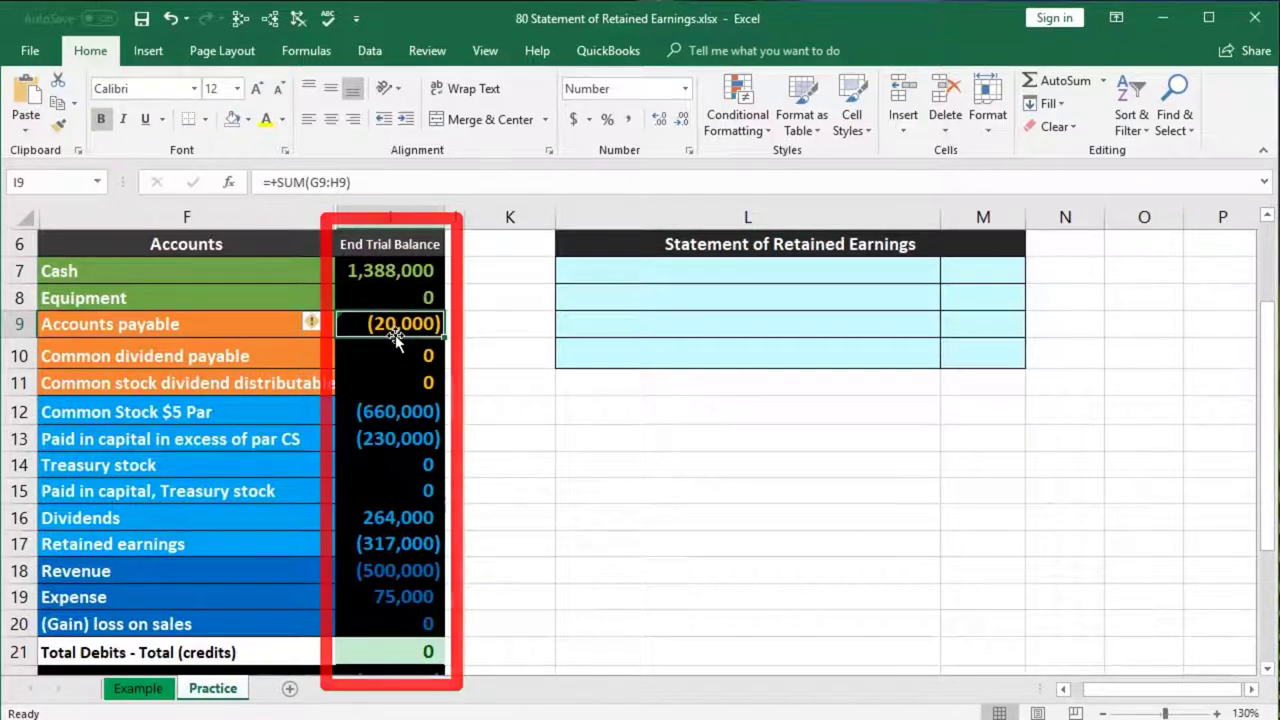
{"action": "left_click", "coordinate": [395, 646]}
{"action": "key", "text": "alt+equal"}
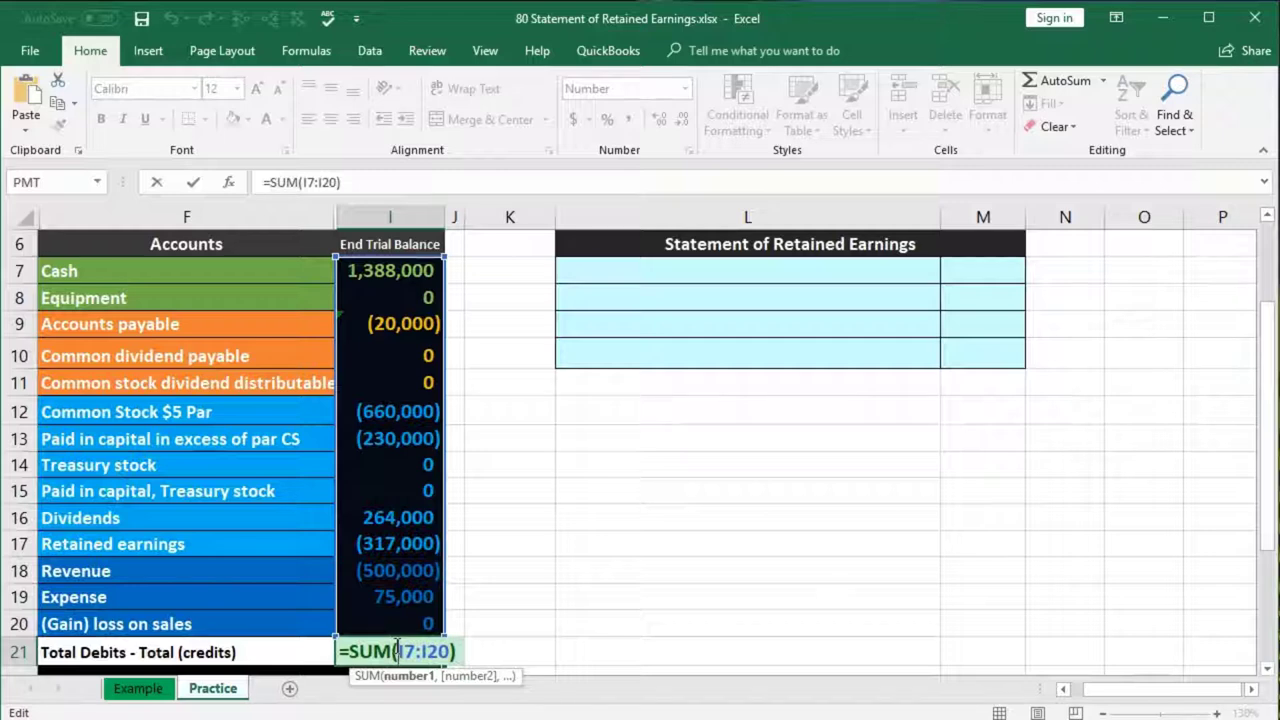
{"action": "key", "text": "Return"}
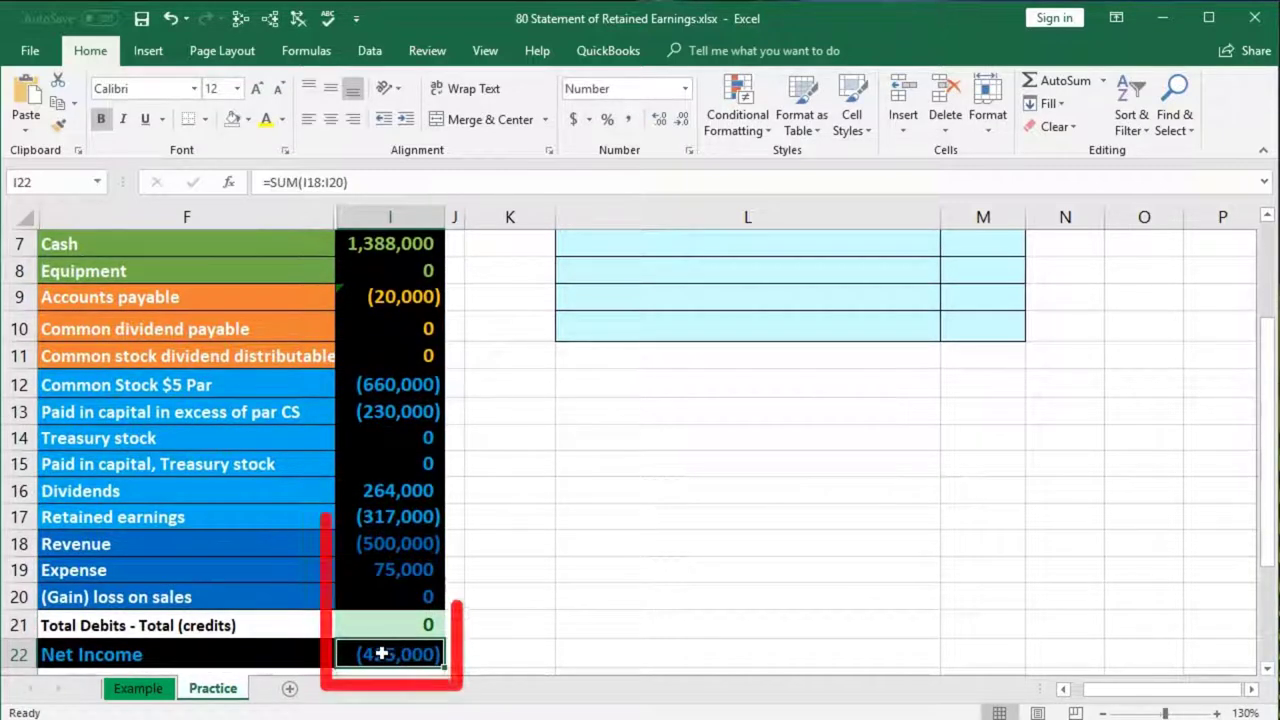
{"action": "double_click", "coordinate": [390, 652]}
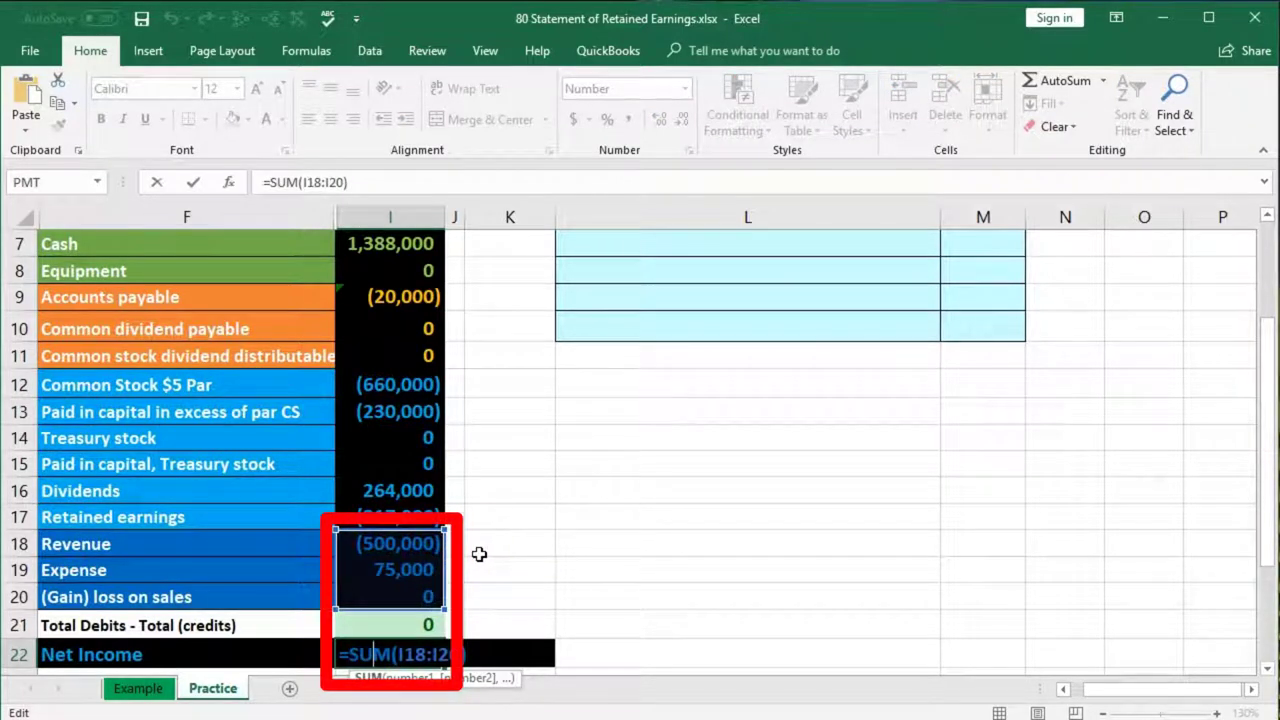
{"action": "key", "text": "Return"}
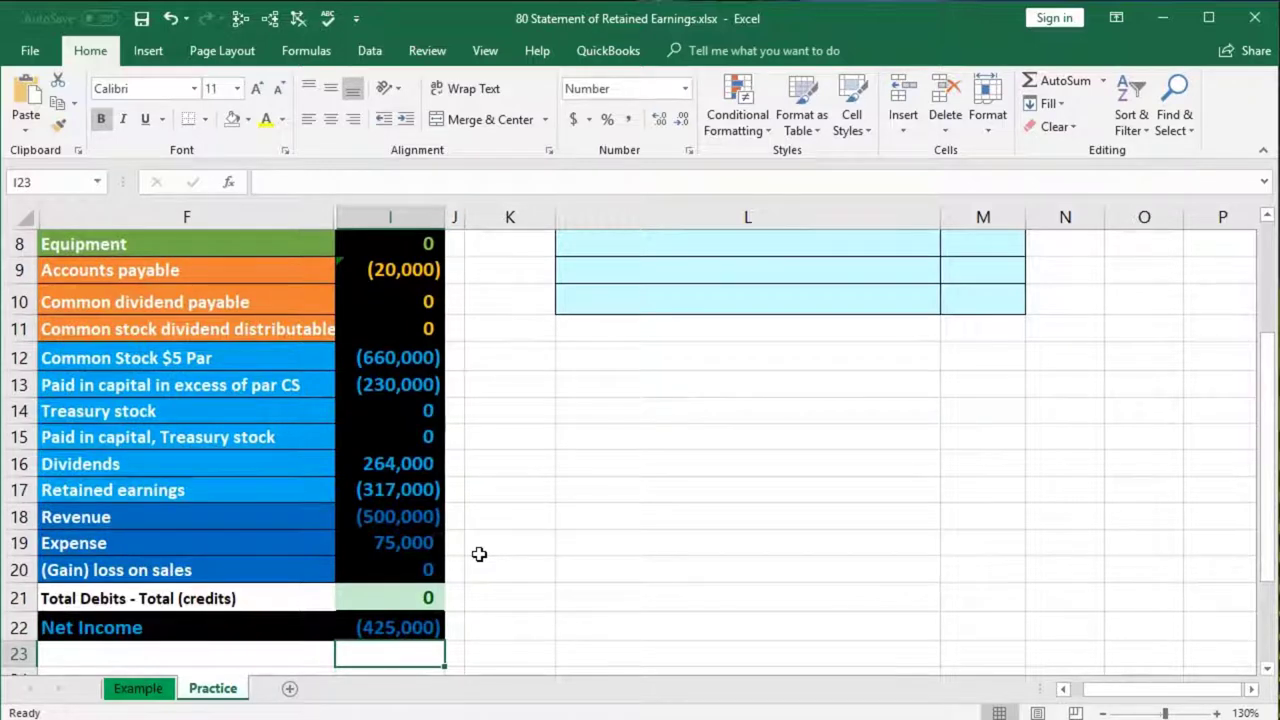
- Compare the sum of the asset and liability balances with the sum of the equity, revenue and expense balances
{"action": "scroll", "coordinate": [479, 554], "scroll_direction": "up", "scroll_amount": 1}
{"action": "mouse_move", "coordinate": [177, 431]}
{"action": "left_mouse_down"}
{"action": "mouse_move", "coordinate": [391, 460]}
{"action": "mouse_move", "coordinate": [395, 563]}
{"action": "left_mouse_up"}
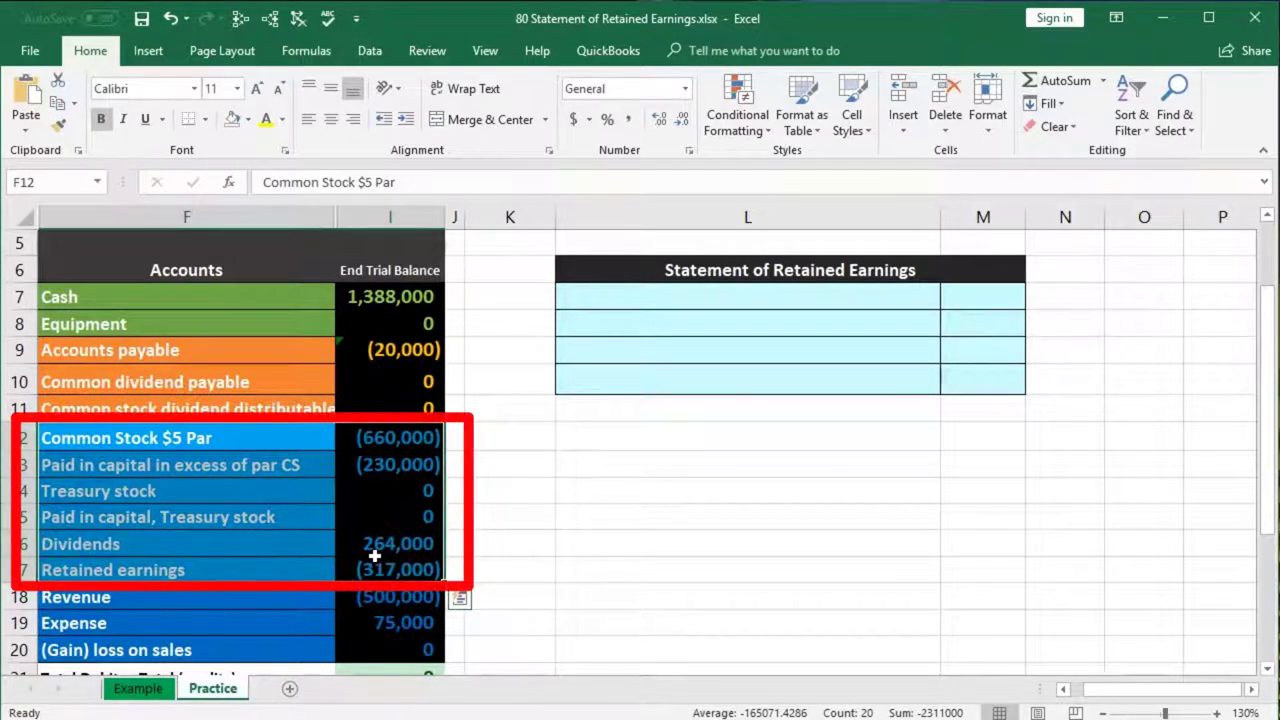
{"action": "left_click", "coordinate": [557, 460]}
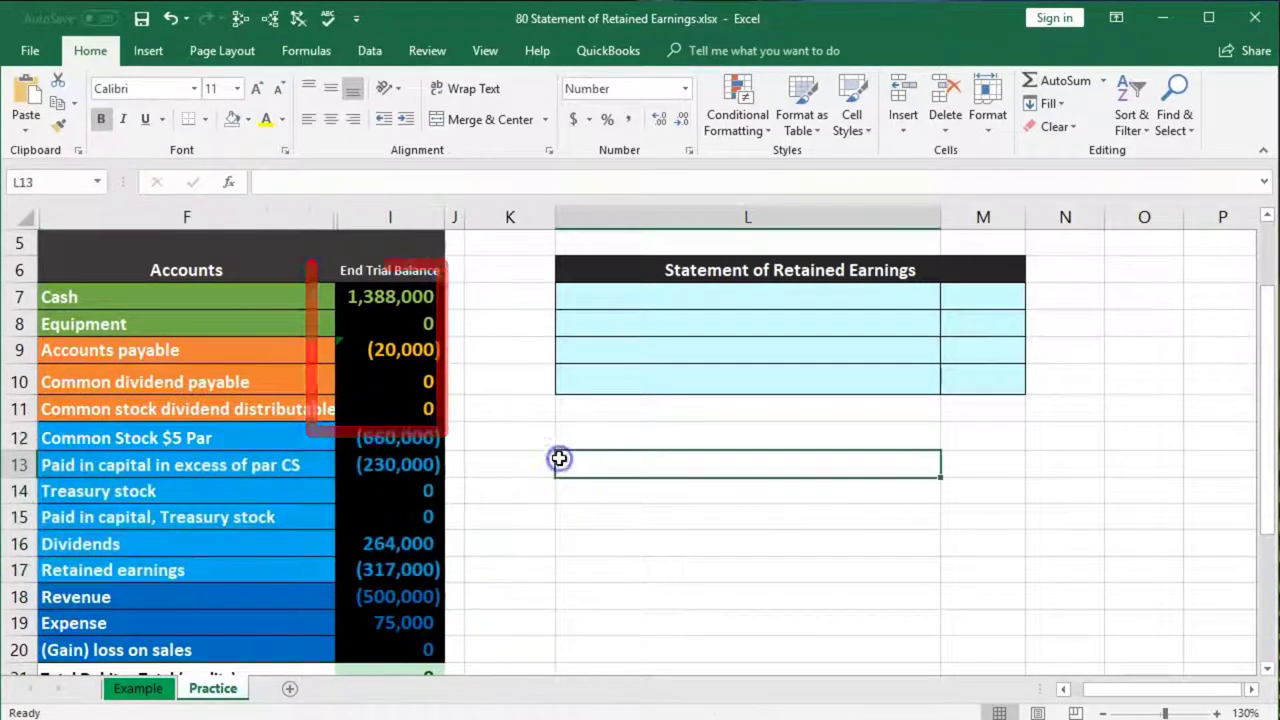
{"action": "left_click_drag", "start_coordinate": [424, 297], "coordinate": [419, 392]}
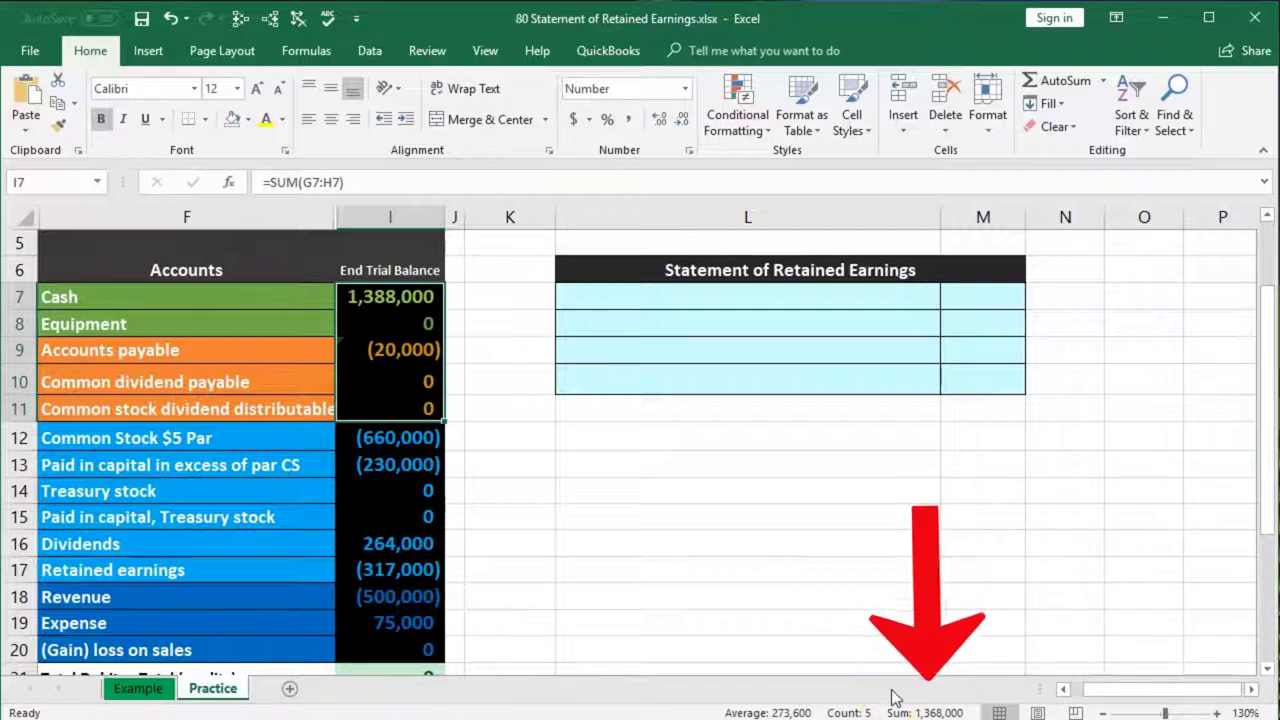
{"action": "left_click_drag", "start_coordinate": [414, 440], "coordinate": [411, 634]}
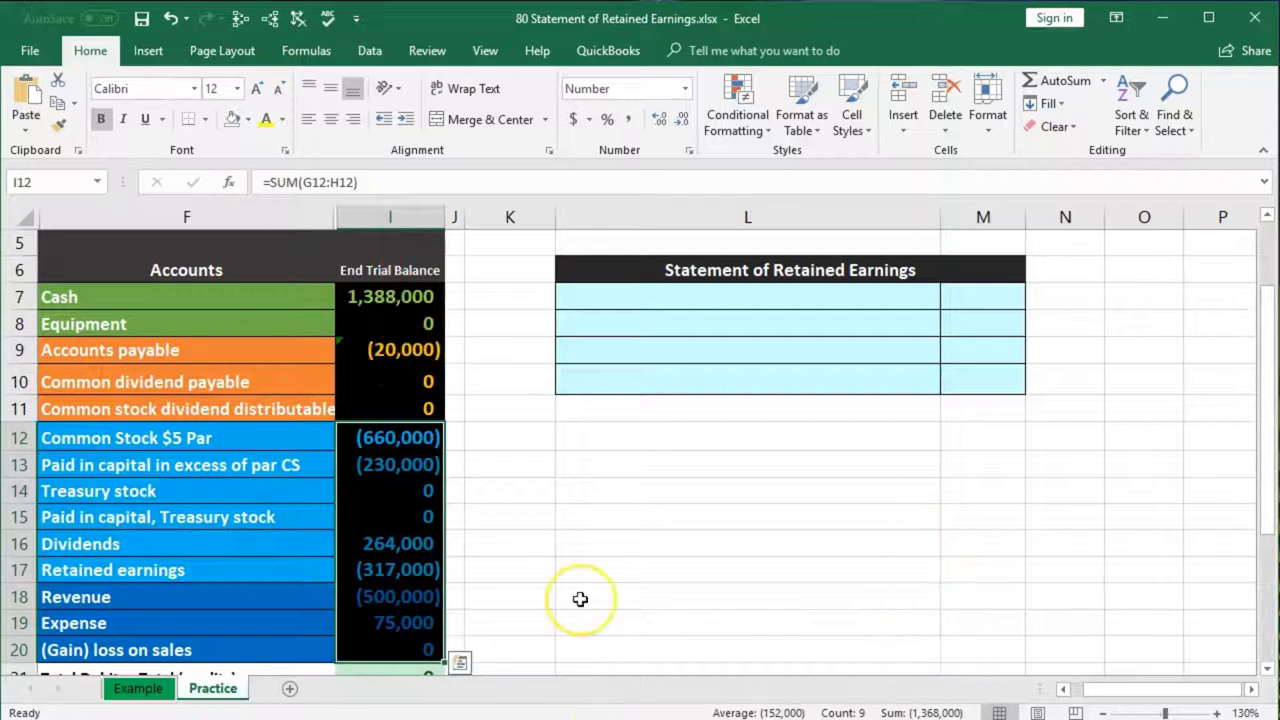
{"action": "left_click", "coordinate": [569, 548]}
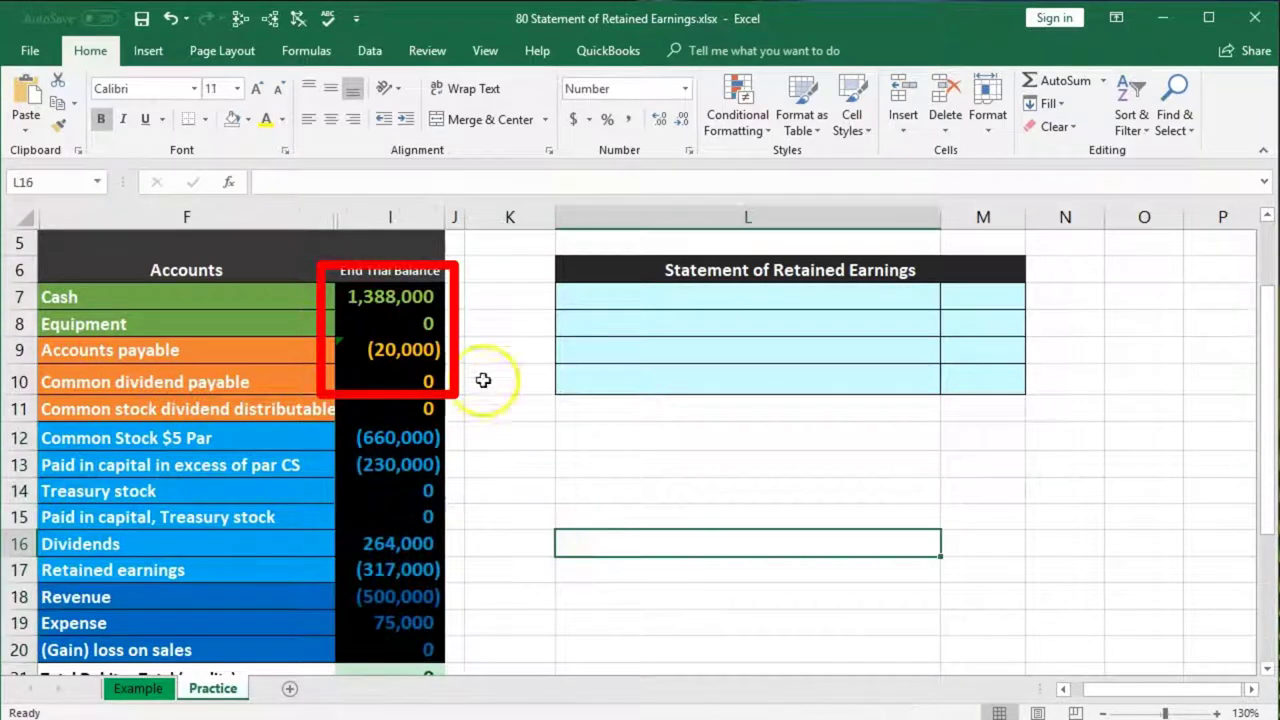
- Examine the accounts payable, Common Stock, paid in capital, Dividends and Retained earnings balances that make up net assets and equity
{"action": "left_click", "coordinate": [386, 302]}
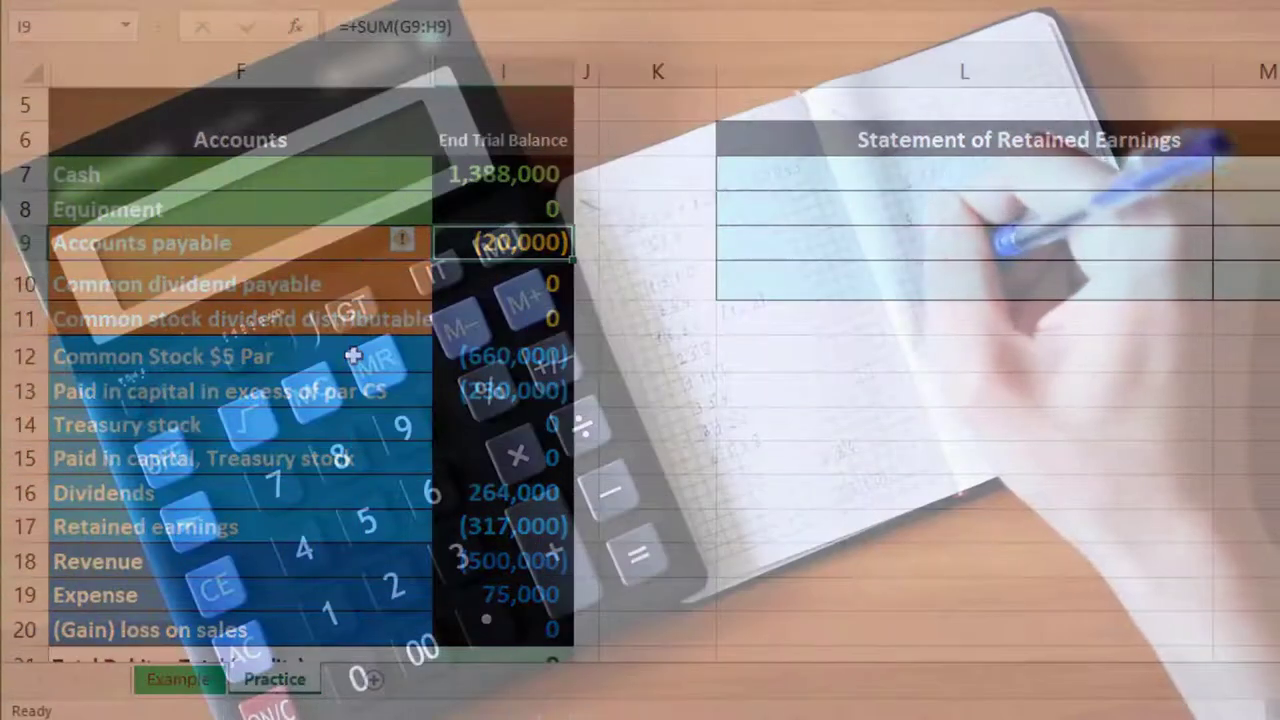
{"action": "left_click", "coordinate": [808, 289]}
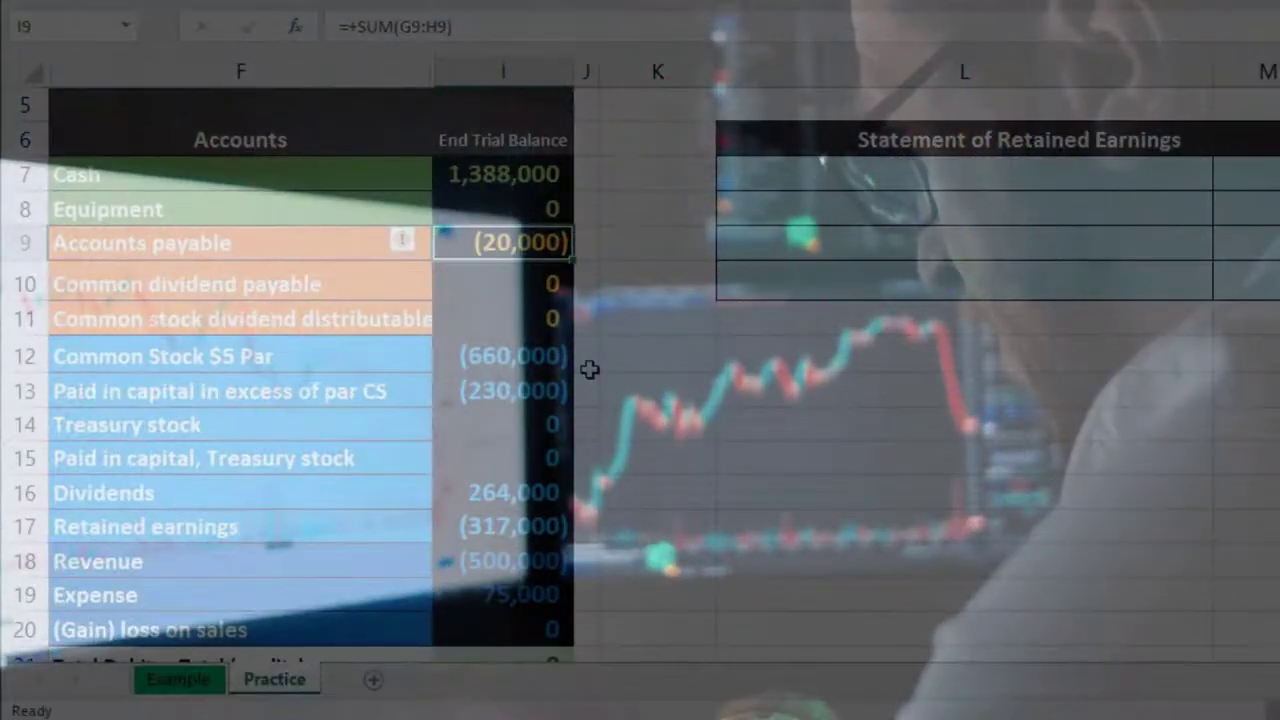
{"action": "left_click_drag", "start_coordinate": [538, 360], "coordinate": [544, 378]}
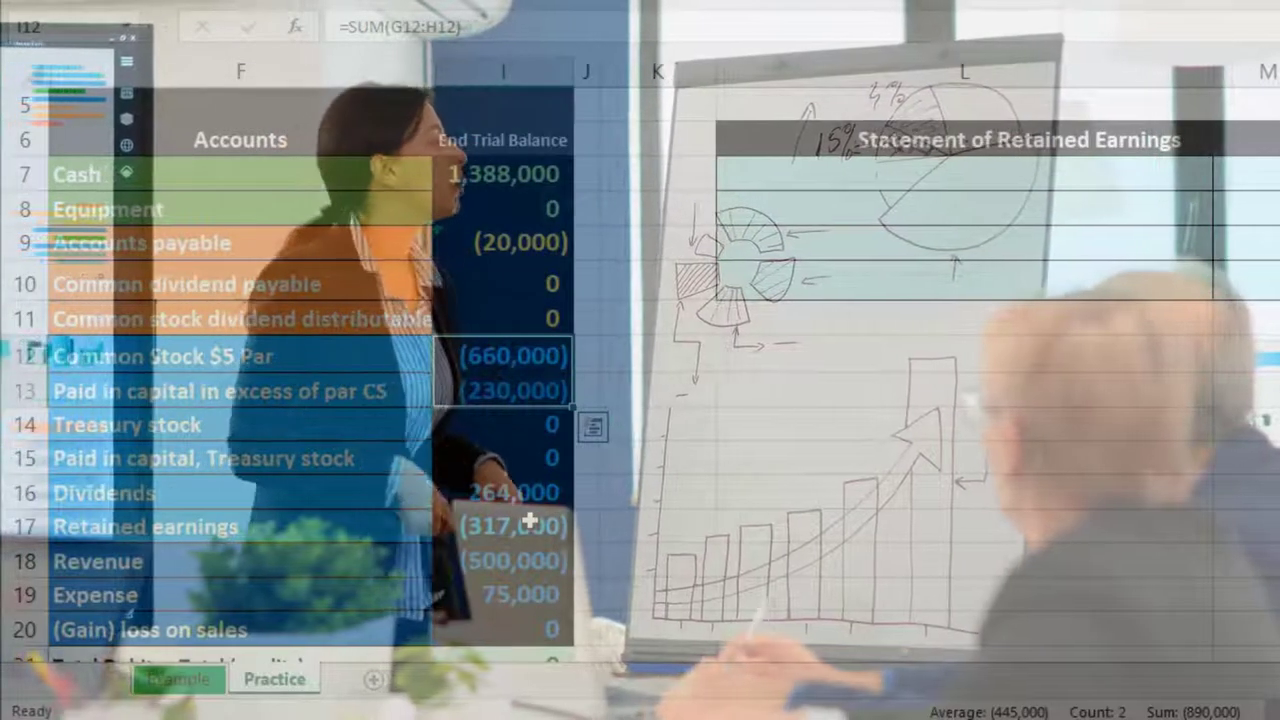
{"action": "left_click", "coordinate": [529, 503]}
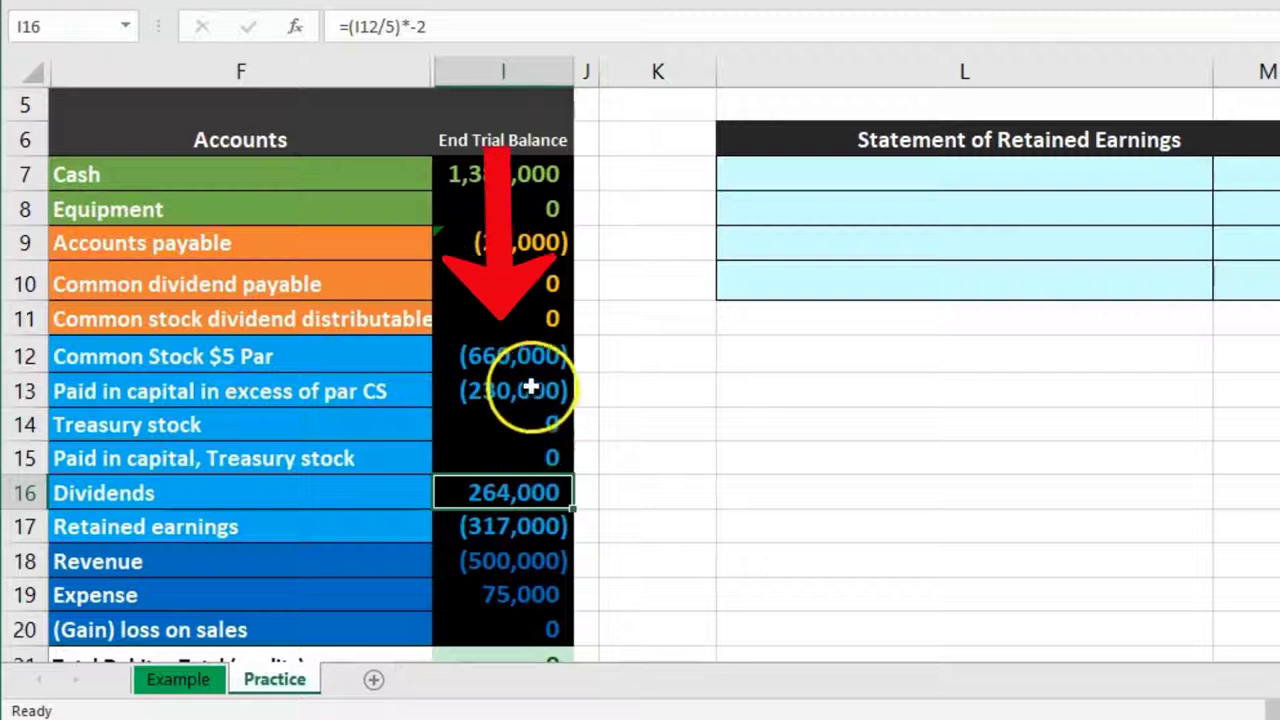
{"action": "left_click_drag", "start_coordinate": [531, 357], "coordinate": [524, 383]}
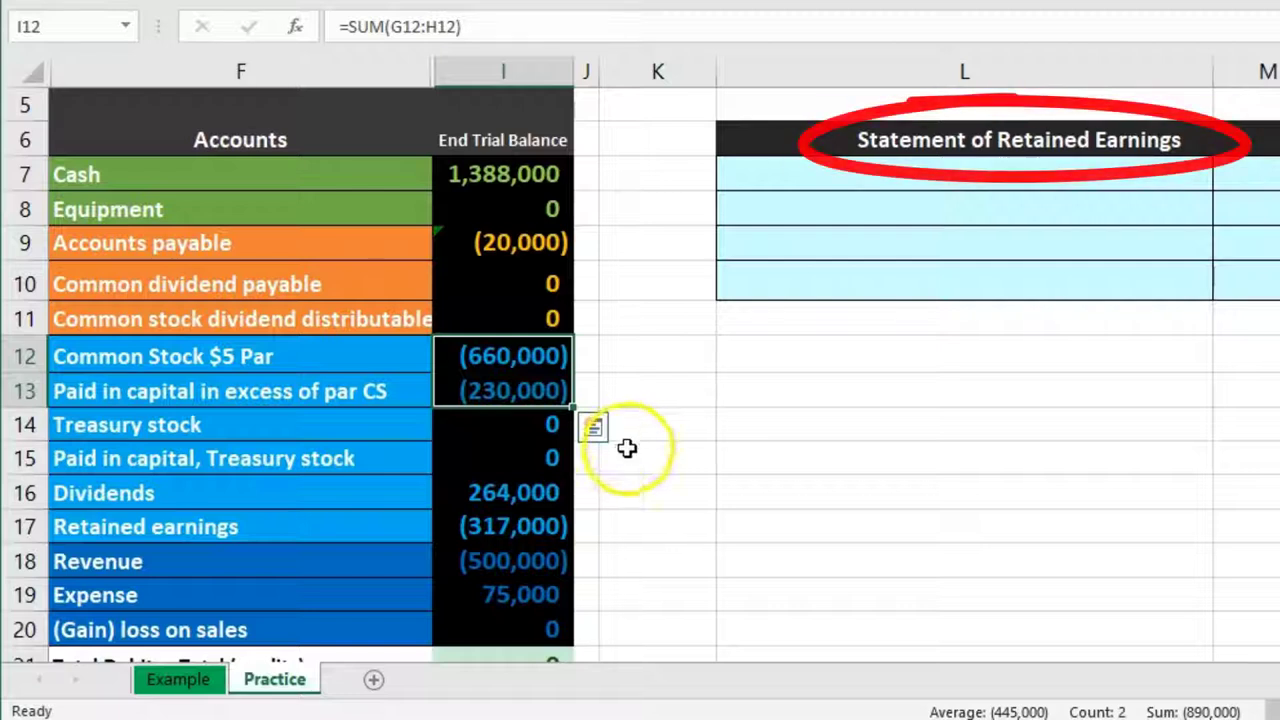
{"action": "left_click", "coordinate": [557, 517]}
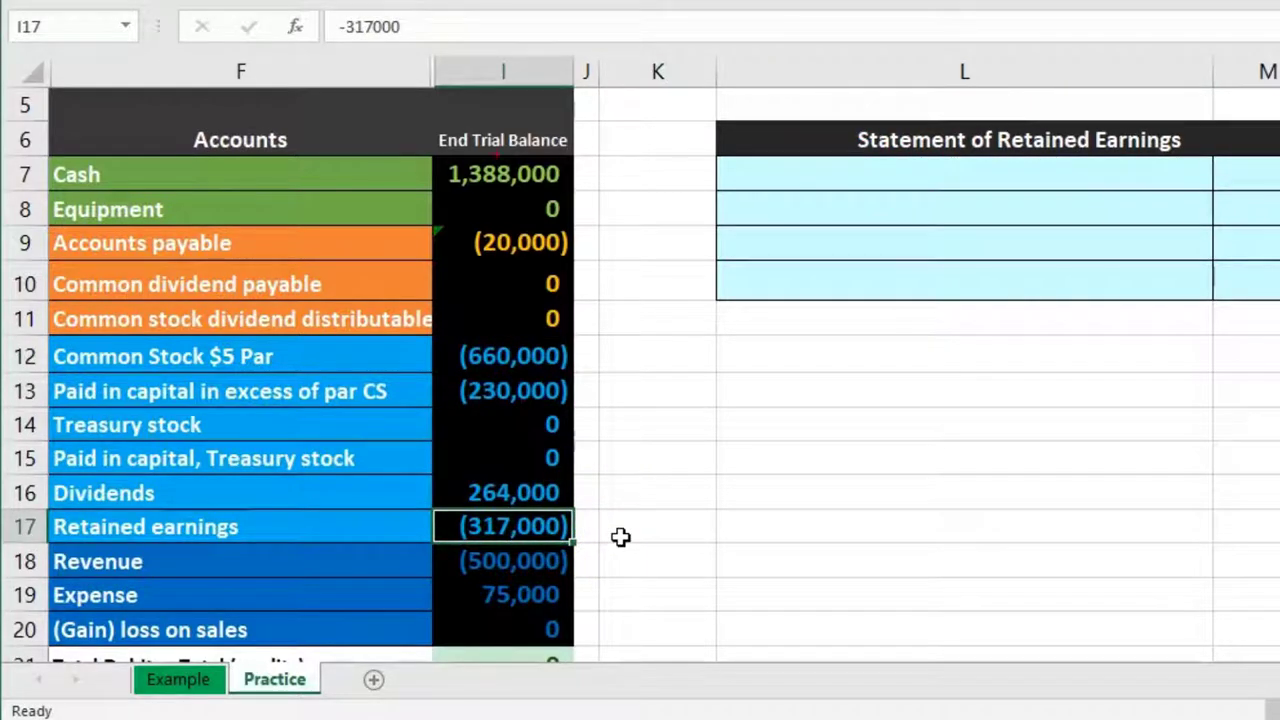
{"action": "left_click_drag", "start_coordinate": [543, 356], "coordinate": [541, 390]}
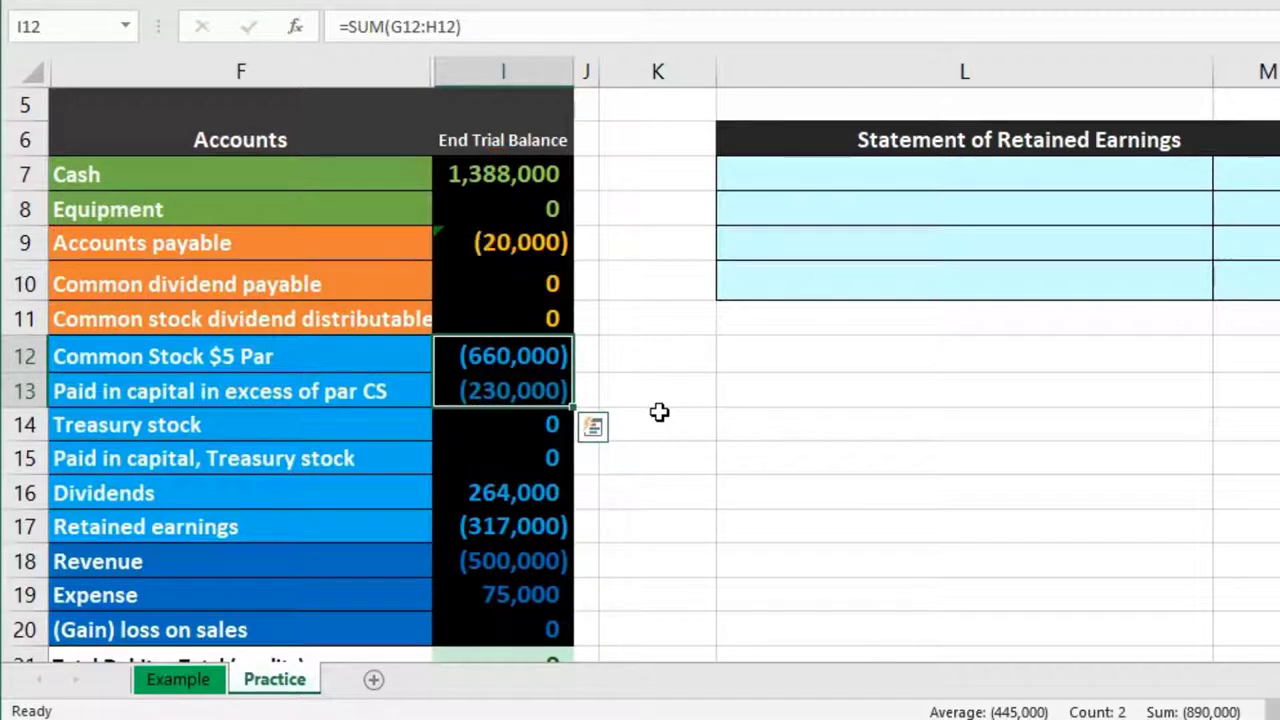
{"action": "scroll", "coordinate": [592, 547], "scroll_direction": "down", "scroll_amount": 1}
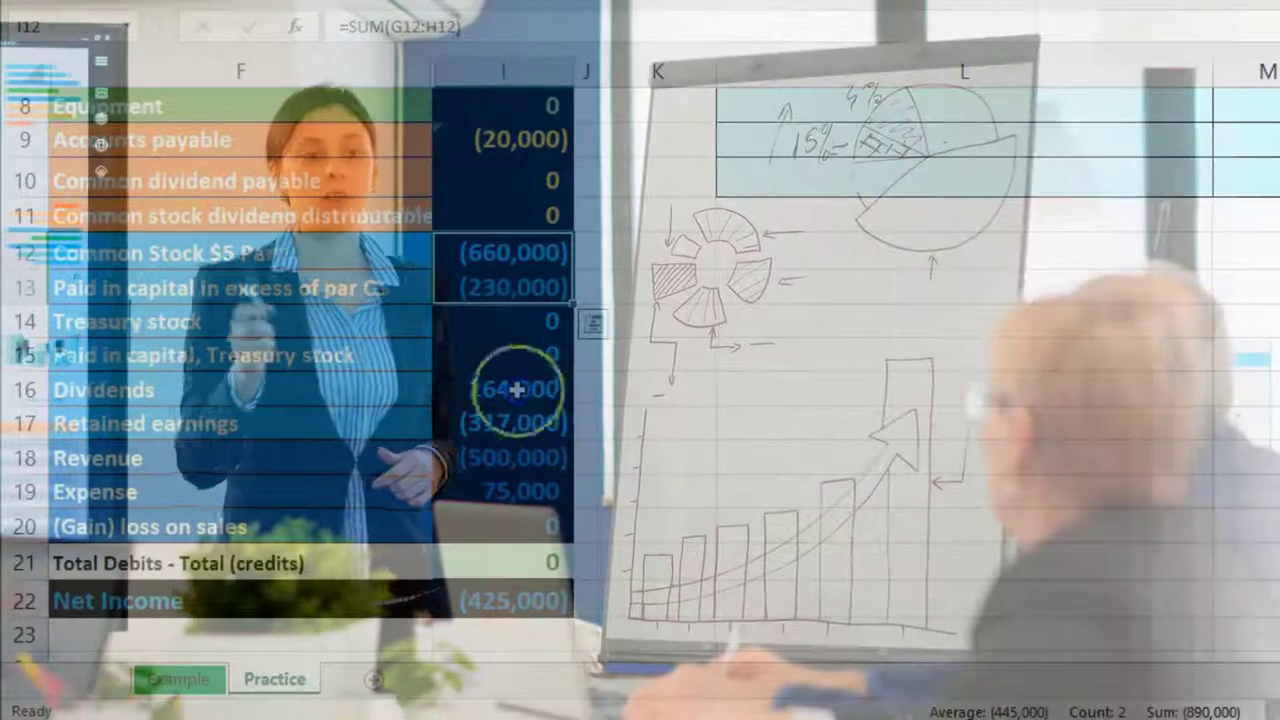
{"action": "left_click", "coordinate": [534, 394]}
{"action": "scroll", "coordinate": [615, 471], "scroll_direction": "up", "scroll_amount": 1}
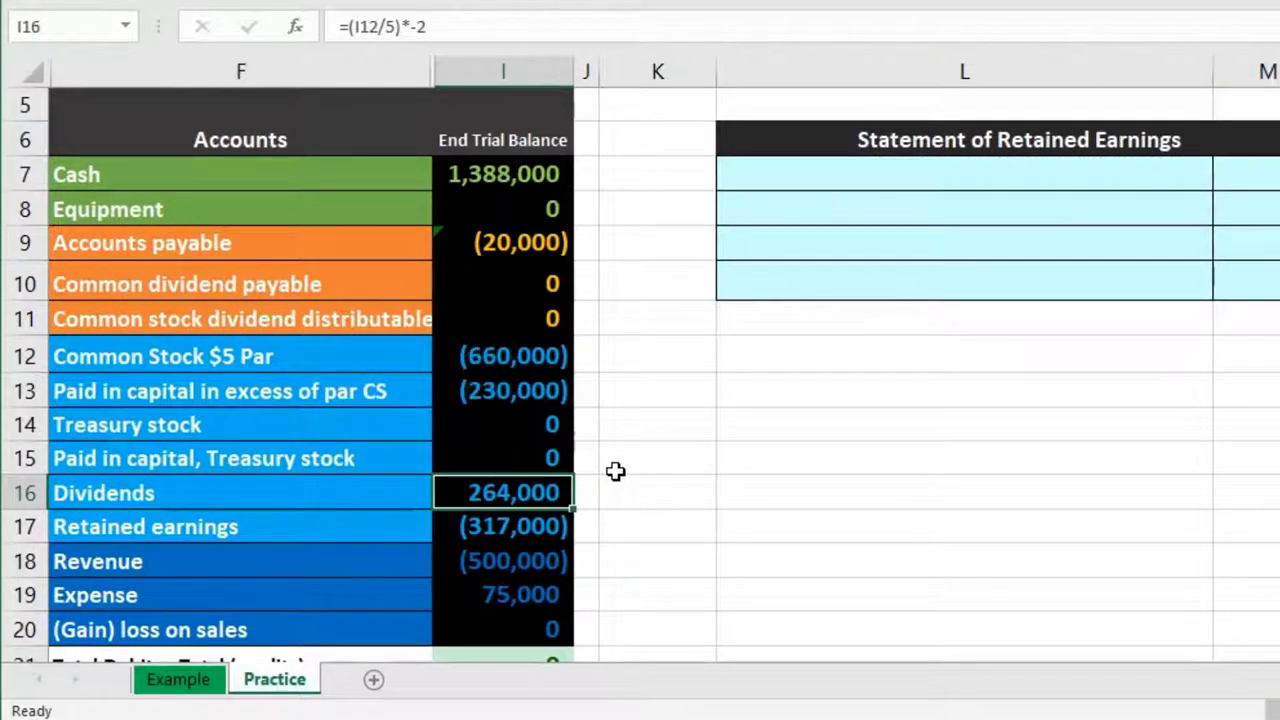
{"action": "left_click_drag", "start_coordinate": [531, 356], "coordinate": [533, 380]}
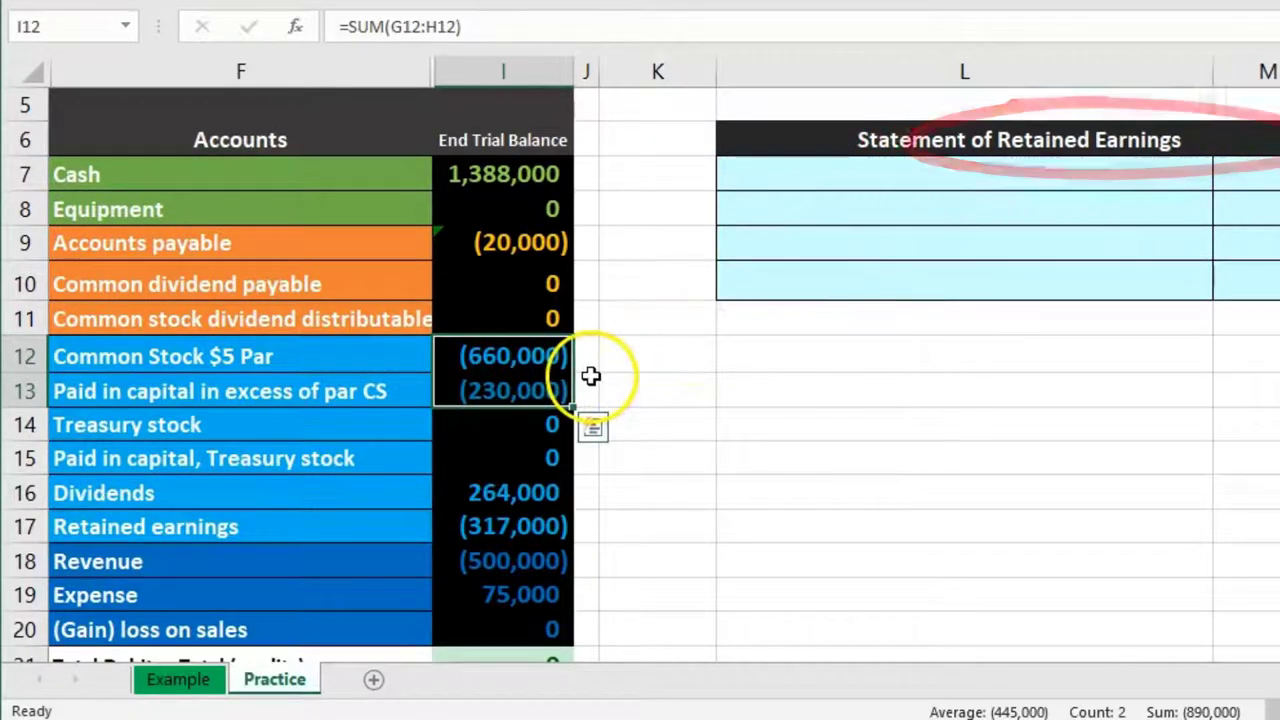
- Label the first line of the Statement of Retained Earnings in L7 "Retained earnings, Jan 1, 20x1"
{"action": "left_click", "coordinate": [792, 182]}
{"action": "type", "text": "R"}
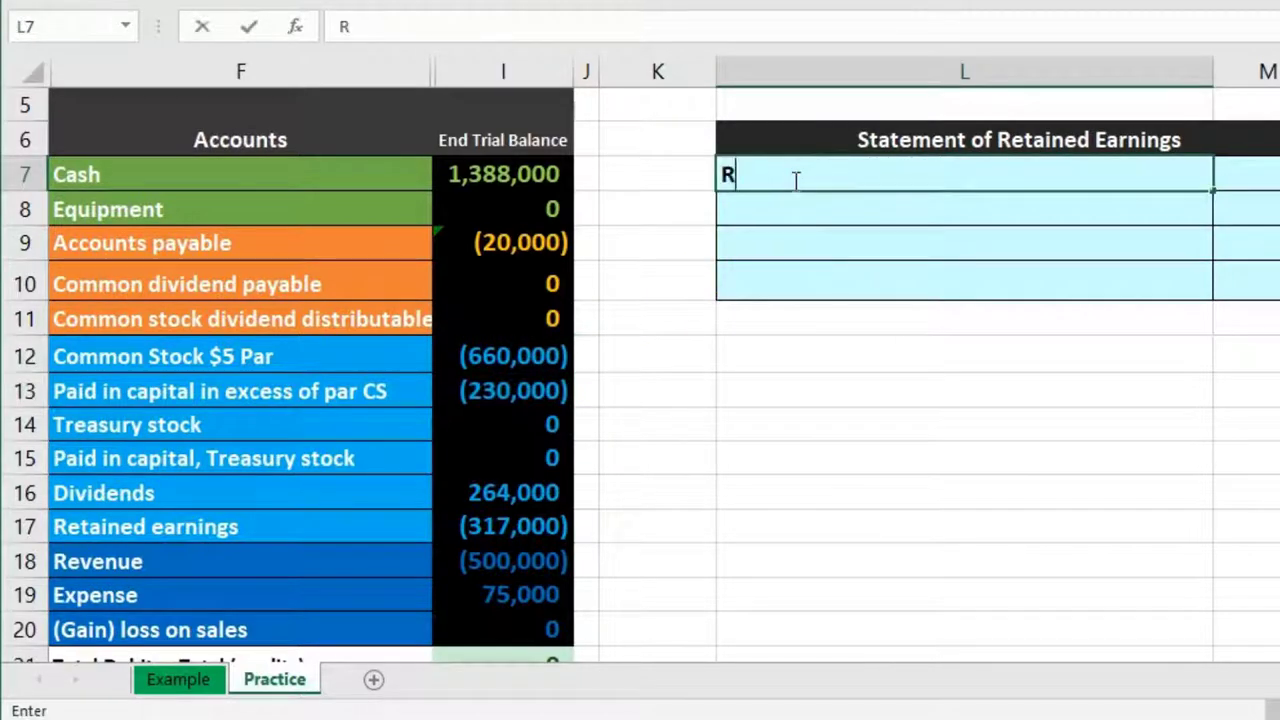
{"action": "type", "text": "etained earnings, Jan 1, 20x1"}
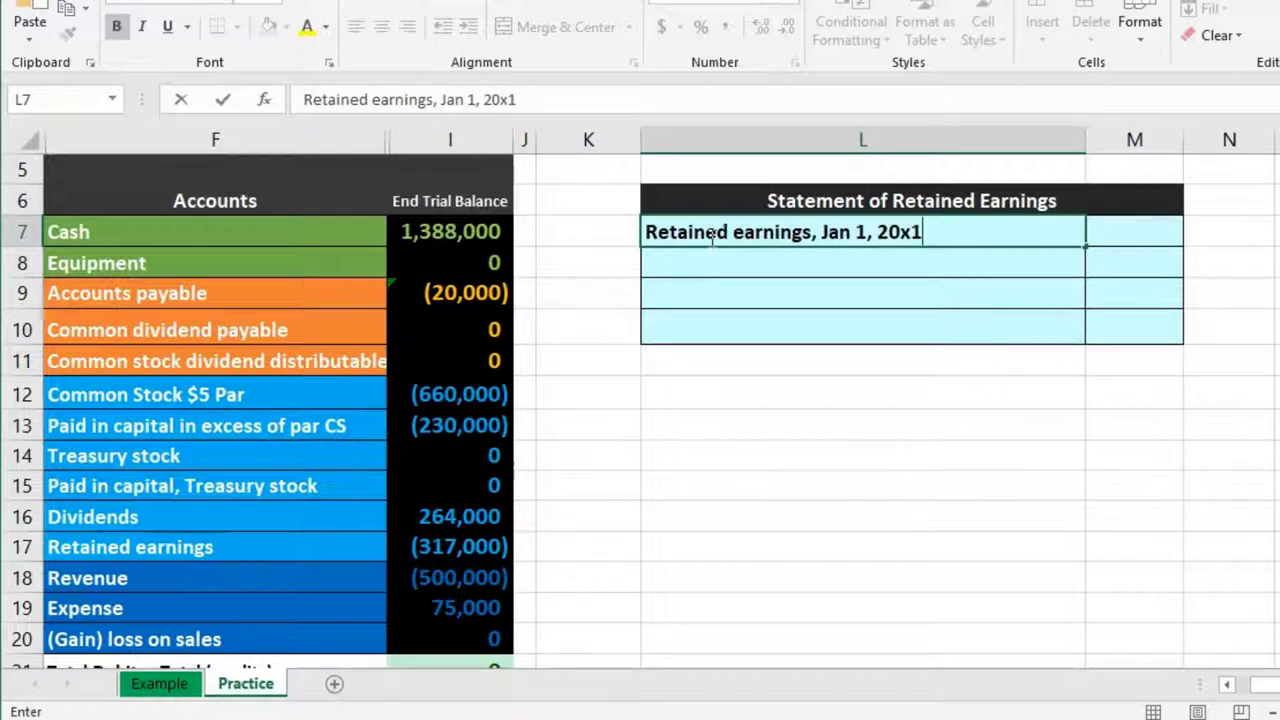
{"action": "key", "text": "Tab"}
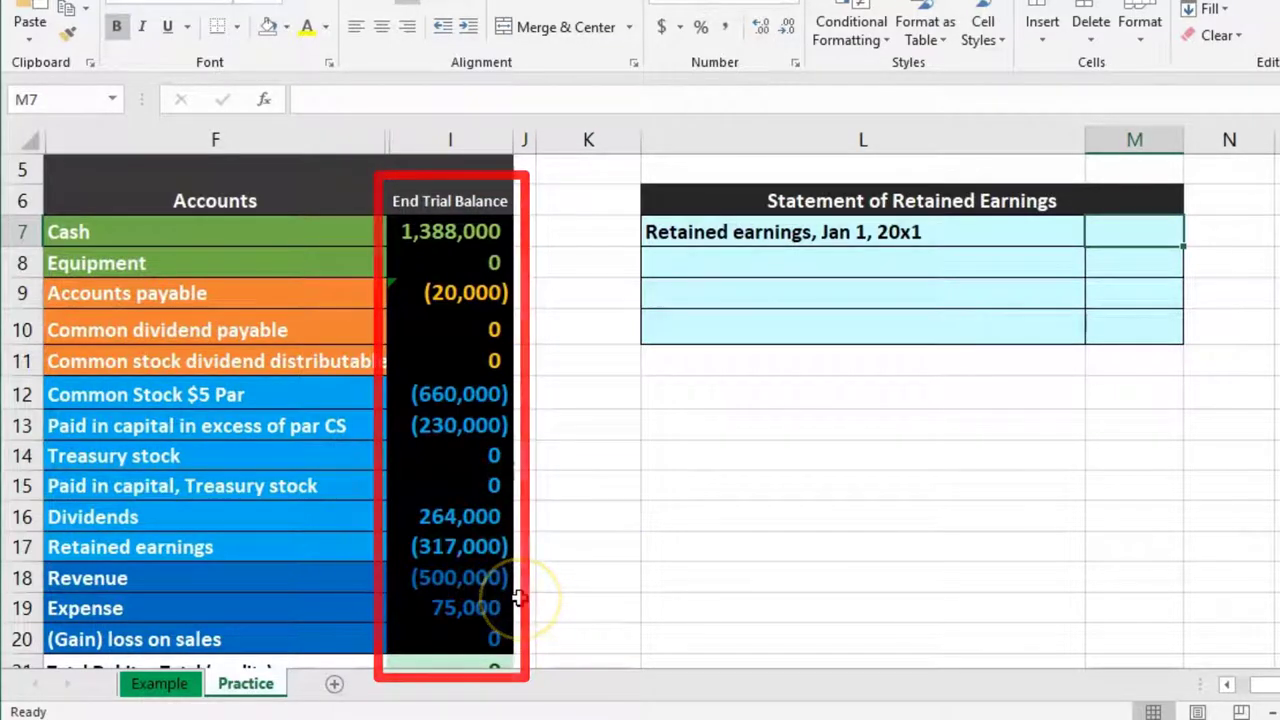
- Check the Retained earnings balance in I17 against the Revenue, Expense and Dividends balances in the trial balance
{"action": "left_click", "coordinate": [491, 546]}
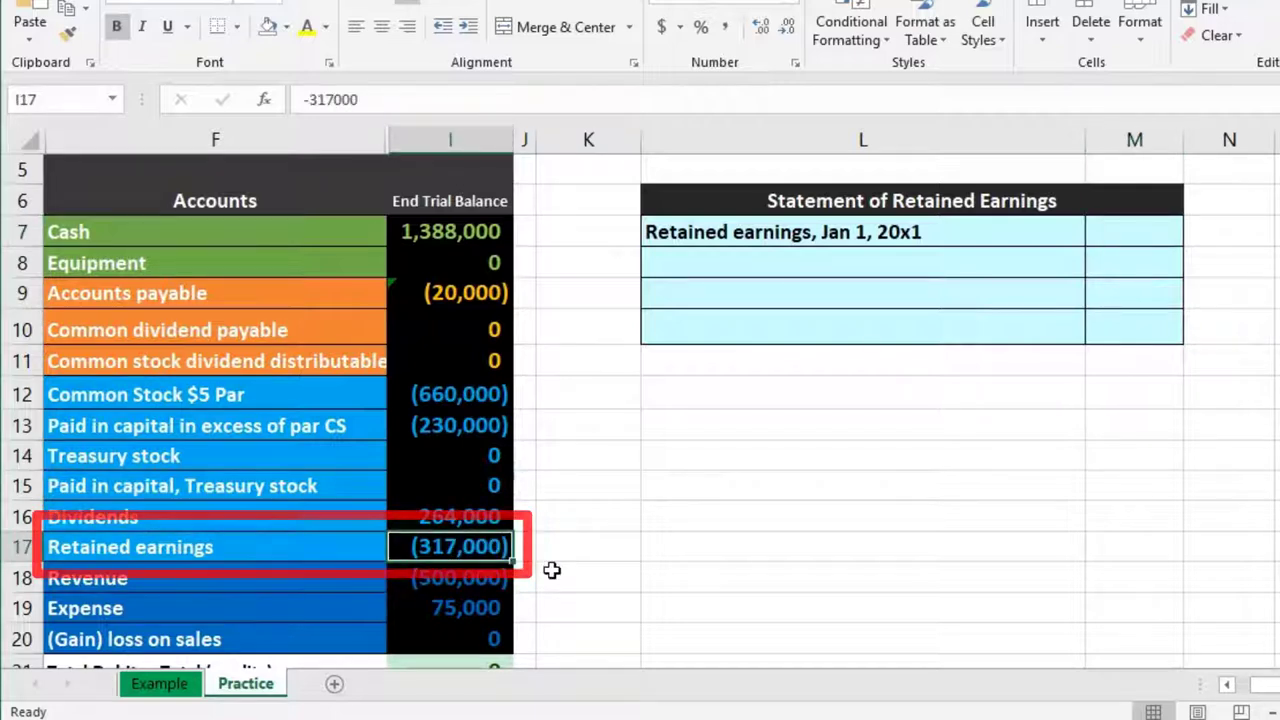
{"action": "left_click_drag", "start_coordinate": [478, 547], "coordinate": [474, 611]}
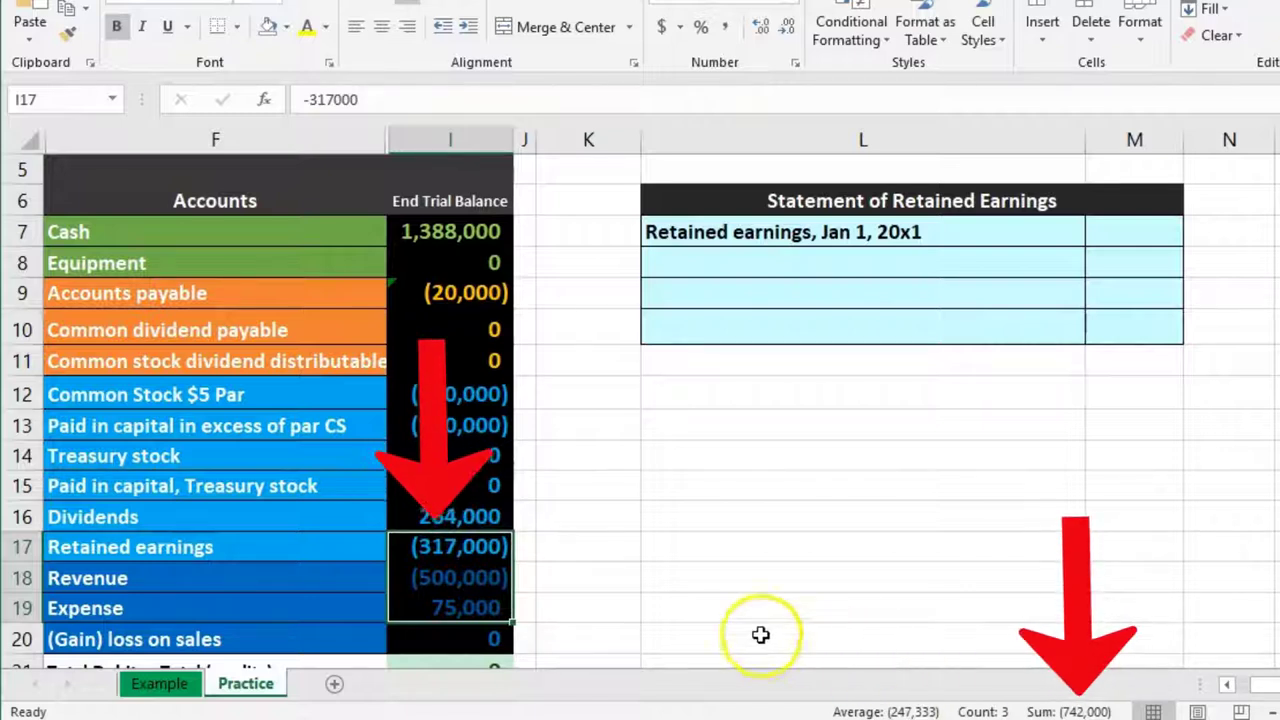
{"action": "left_click_drag", "start_coordinate": [488, 580], "coordinate": [483, 608]}
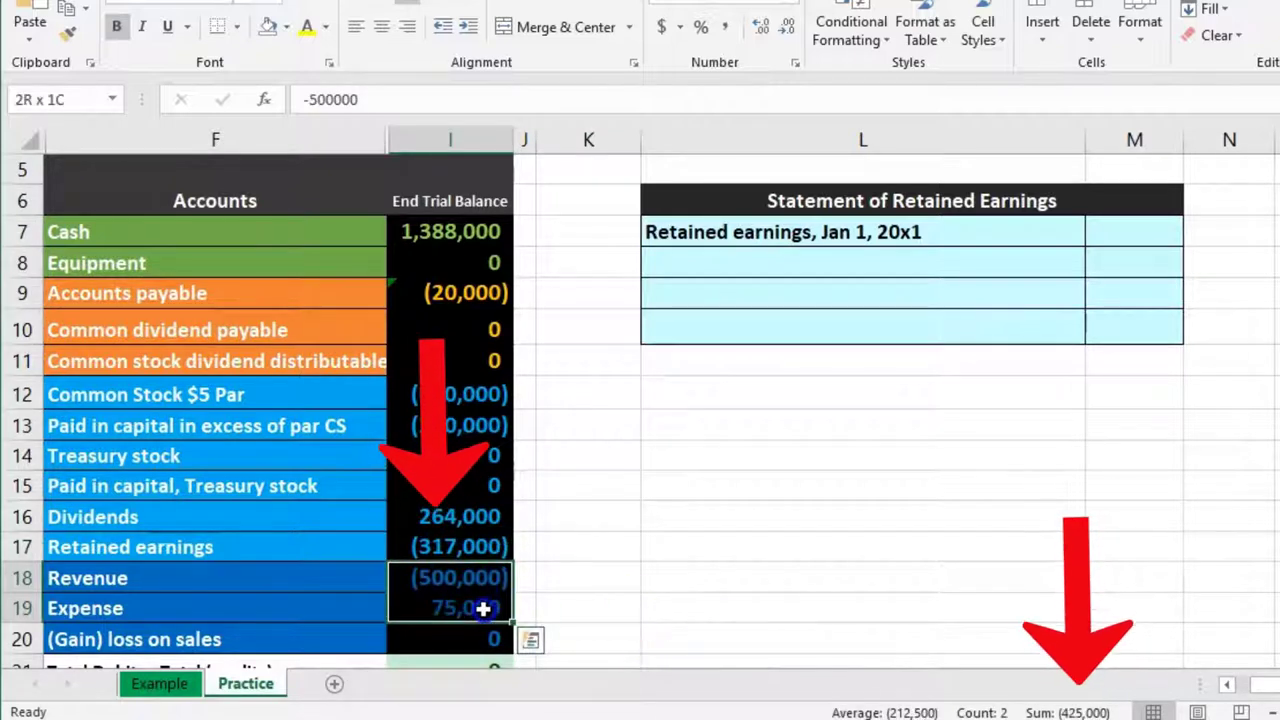
{"action": "left_click", "coordinate": [465, 547]}
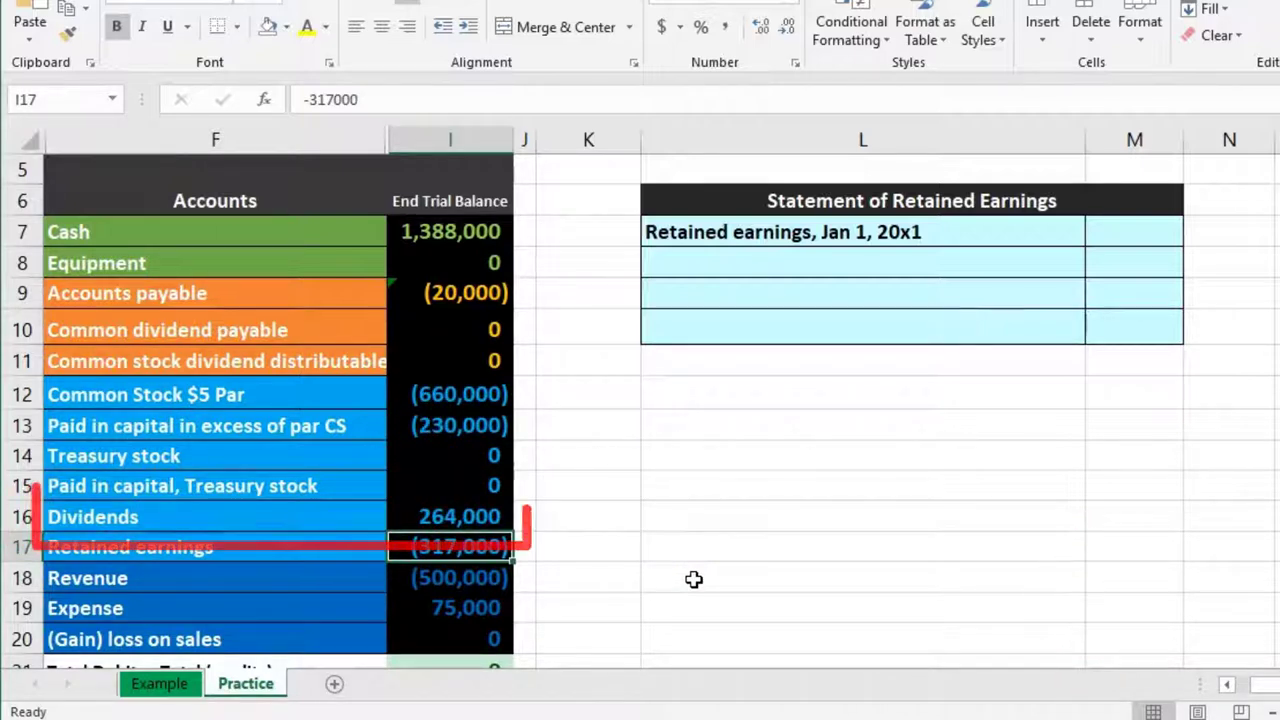
{"action": "left_click", "coordinate": [487, 510]}
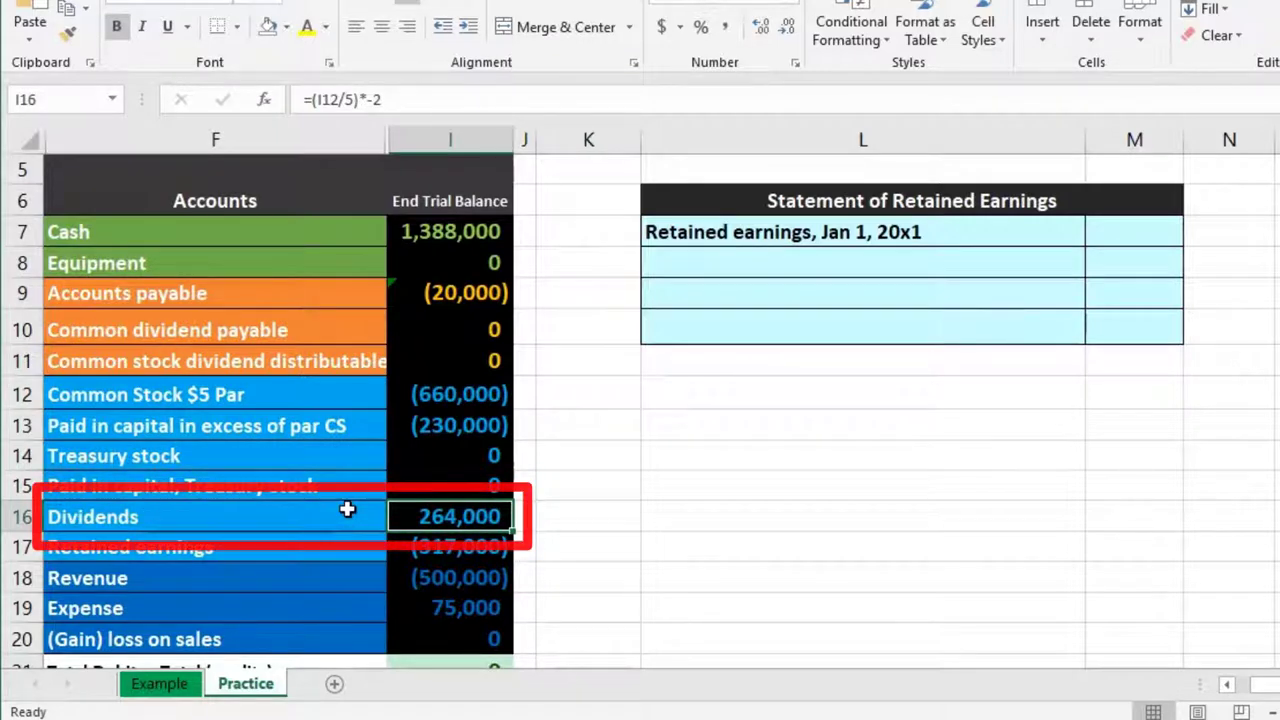
{"action": "left_click", "coordinate": [416, 540]}
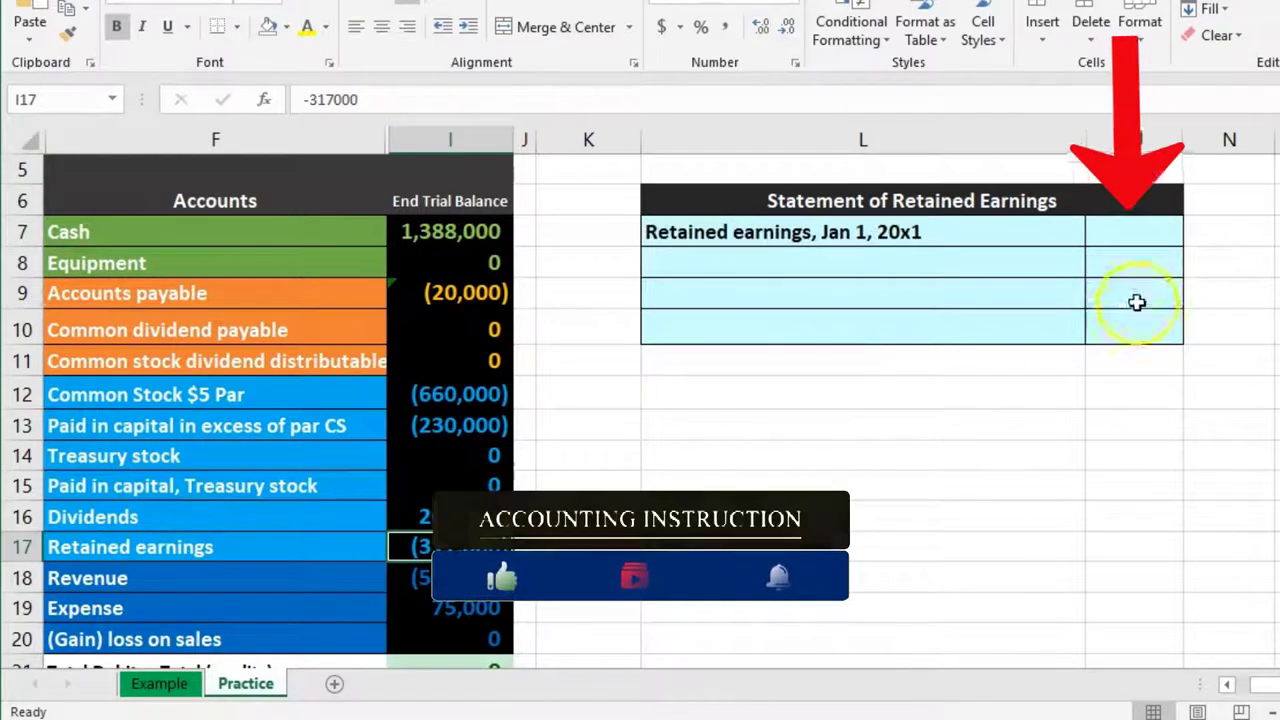
- Set the beginning retained earnings amount in M7 to the negative of the Retained earnings balance in I17
{"action": "left_click", "coordinate": [1154, 236]}
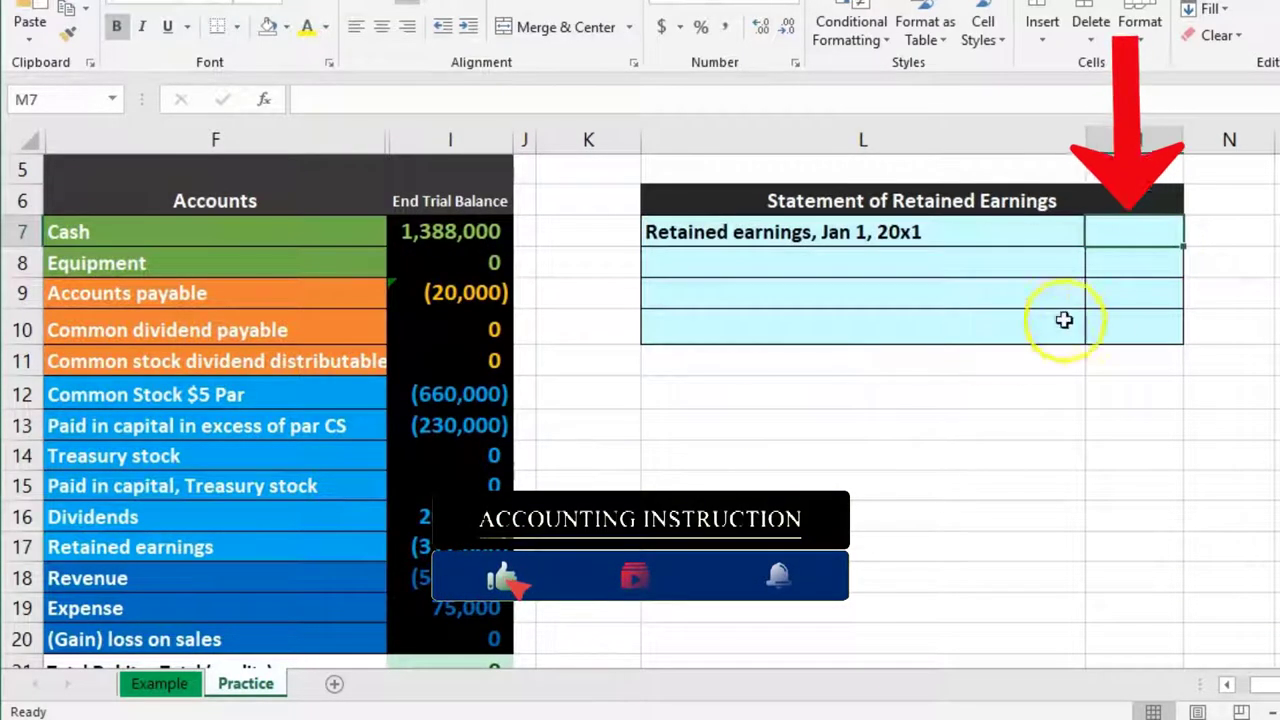
{"action": "type", "text": "-"}
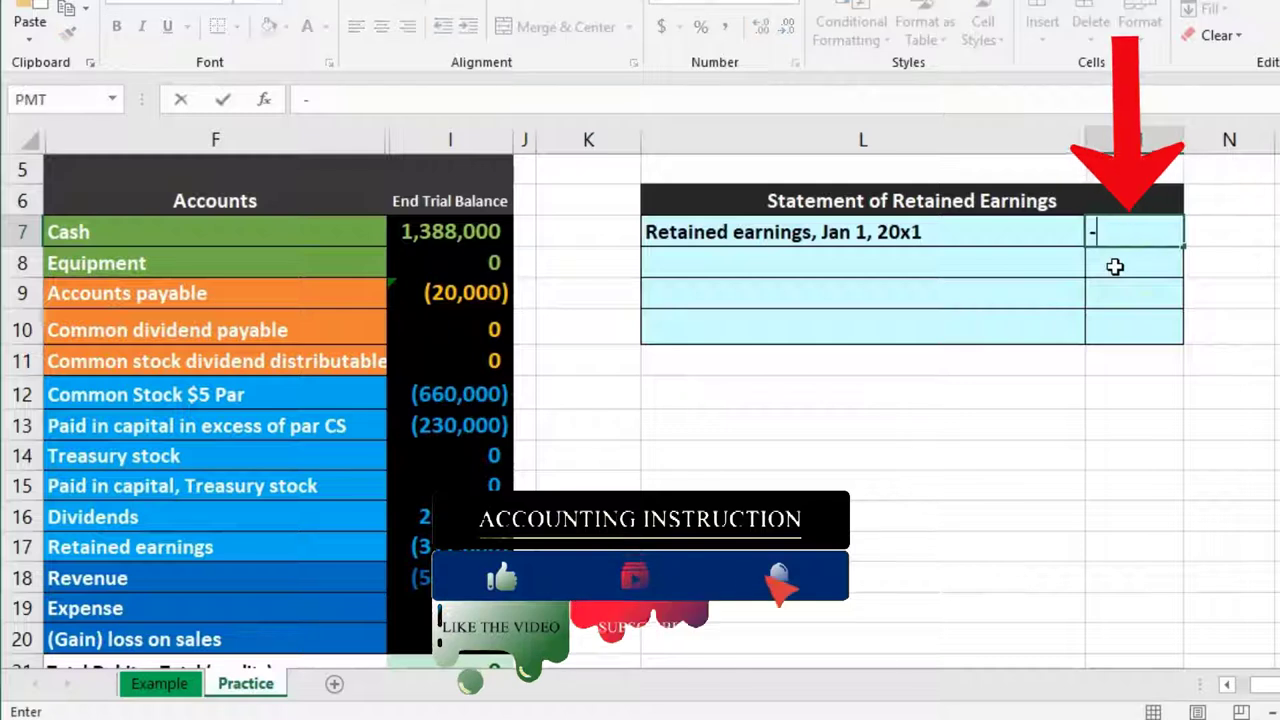
{"action": "left_click", "coordinate": [420, 547]}
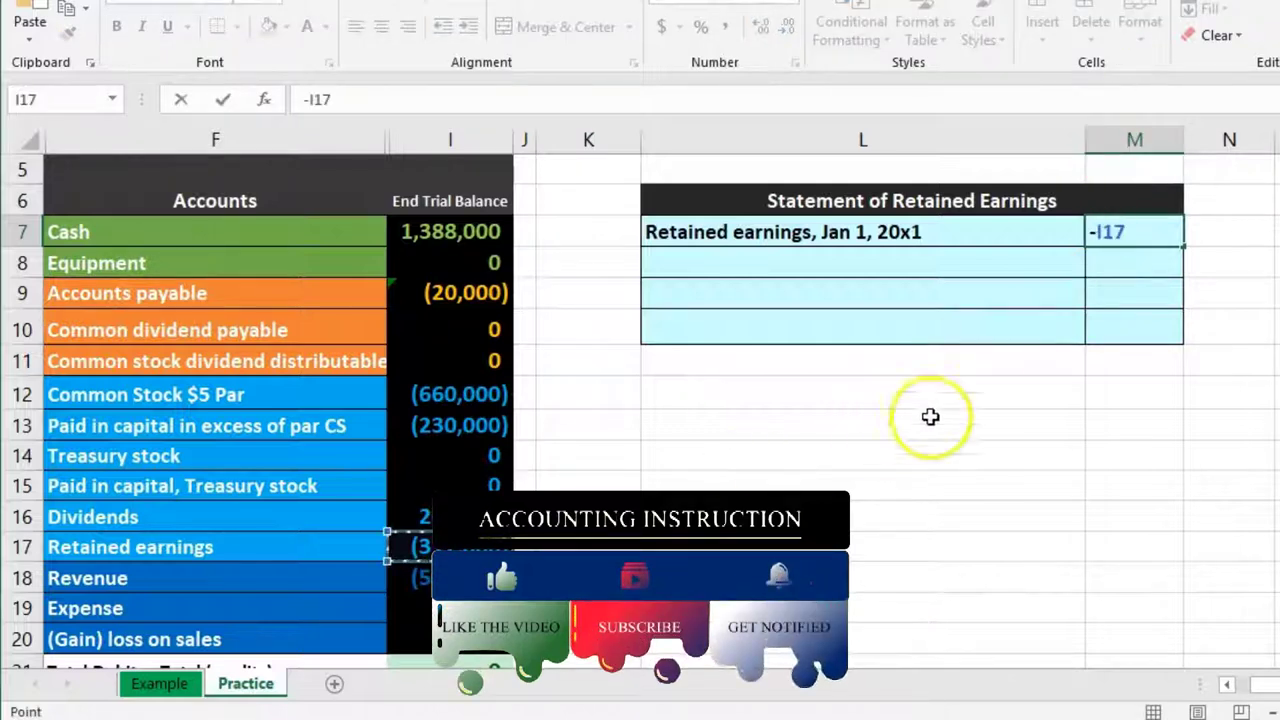
{"action": "key", "text": "Return"}
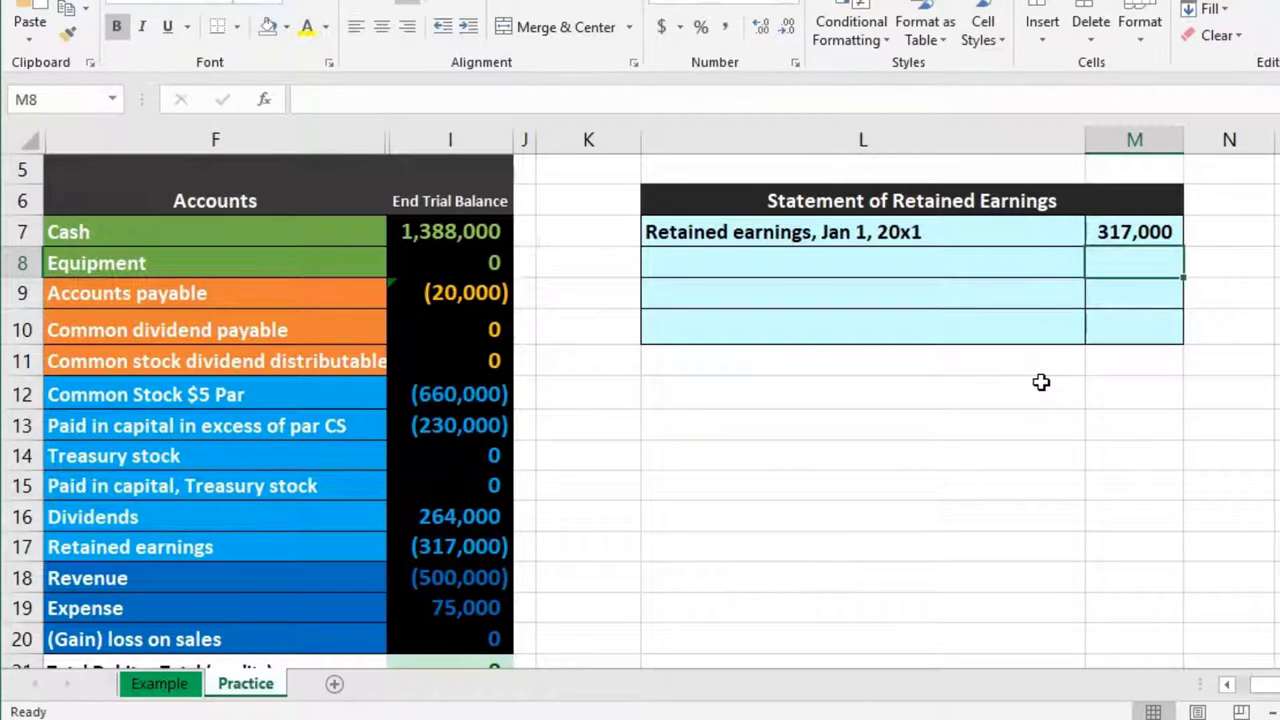
- Compare the beginning retained earnings amount in M7 with the Common Stock and paid in capital balances in I12:I13
{"action": "left_click", "coordinate": [1128, 237]}
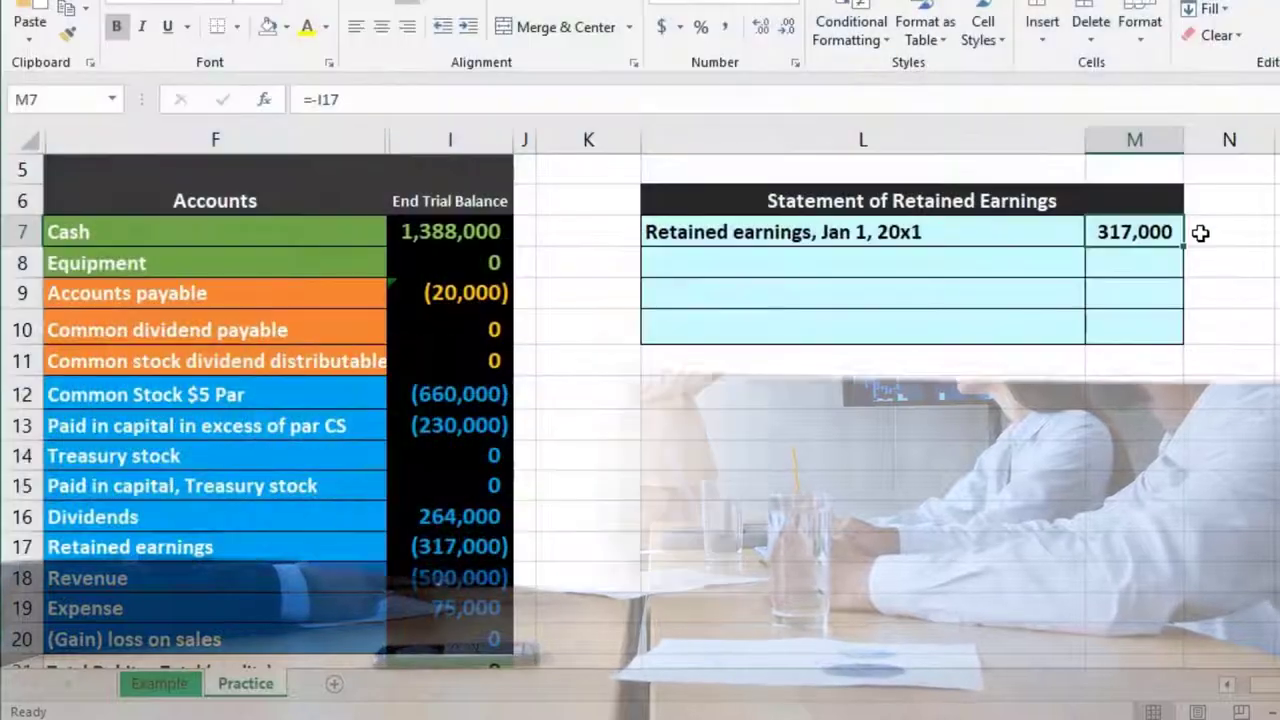
{"action": "left_click", "coordinate": [1170, 232]}
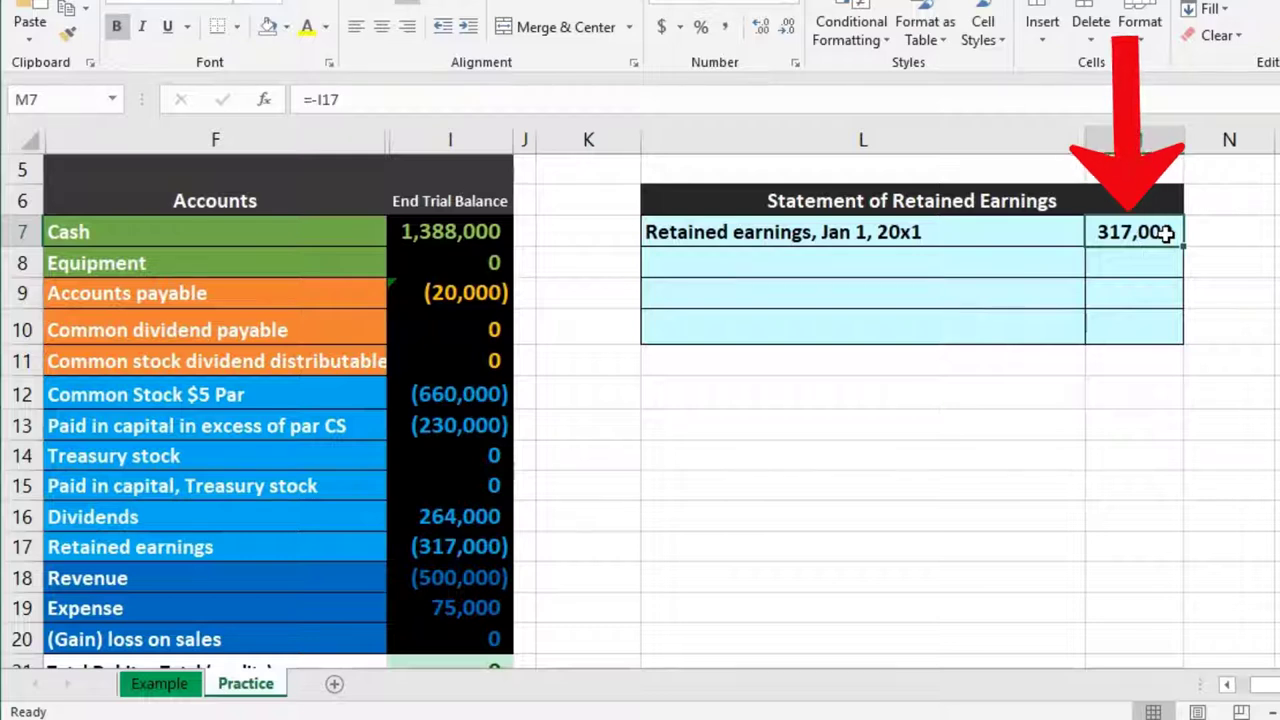
{"action": "left_click_drag", "start_coordinate": [460, 395], "coordinate": [481, 440]}
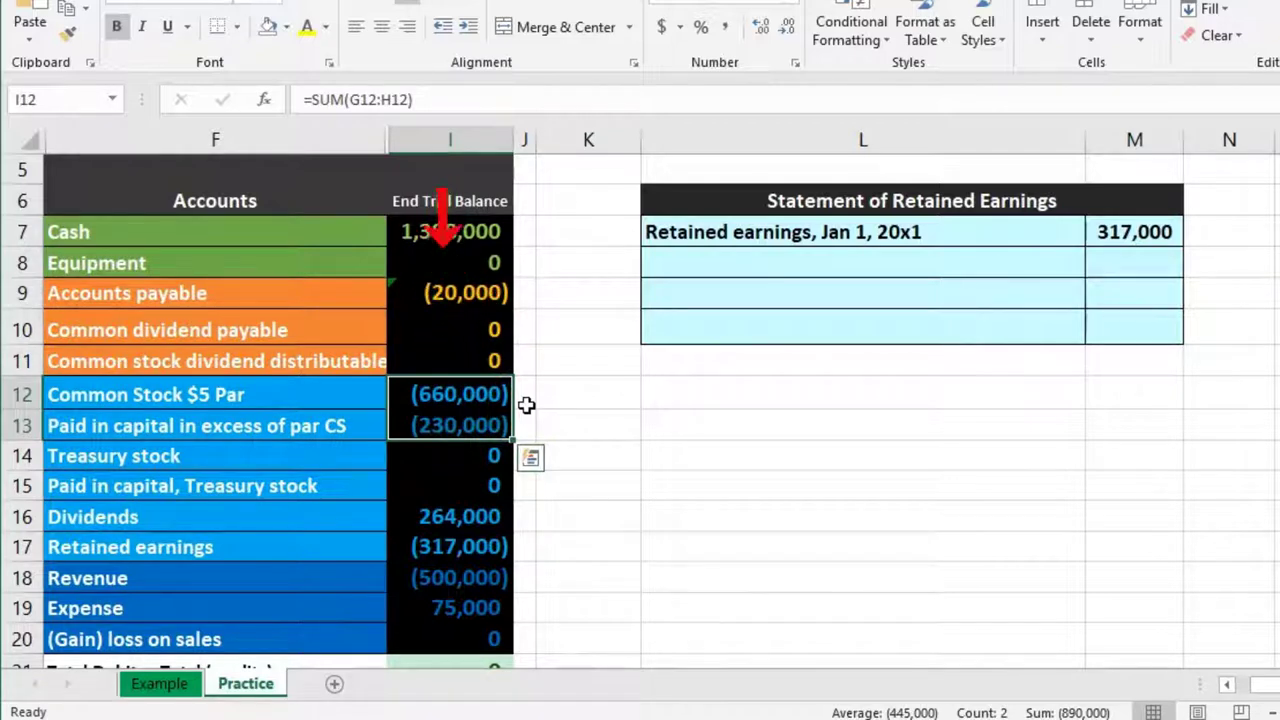
{"action": "left_click", "coordinate": [1157, 234]}
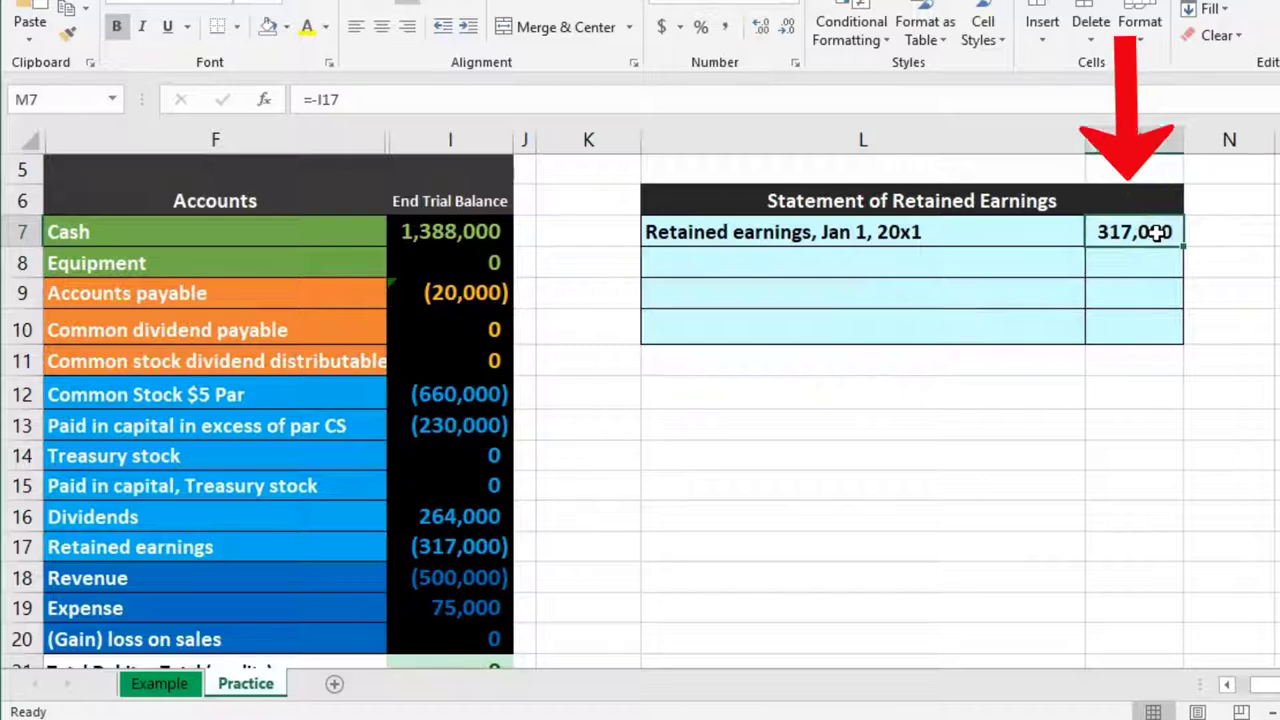
- Label the second line of the Statement of Retained Earnings in L8 "Plus net income"
{"action": "left_click", "coordinate": [816, 263]}
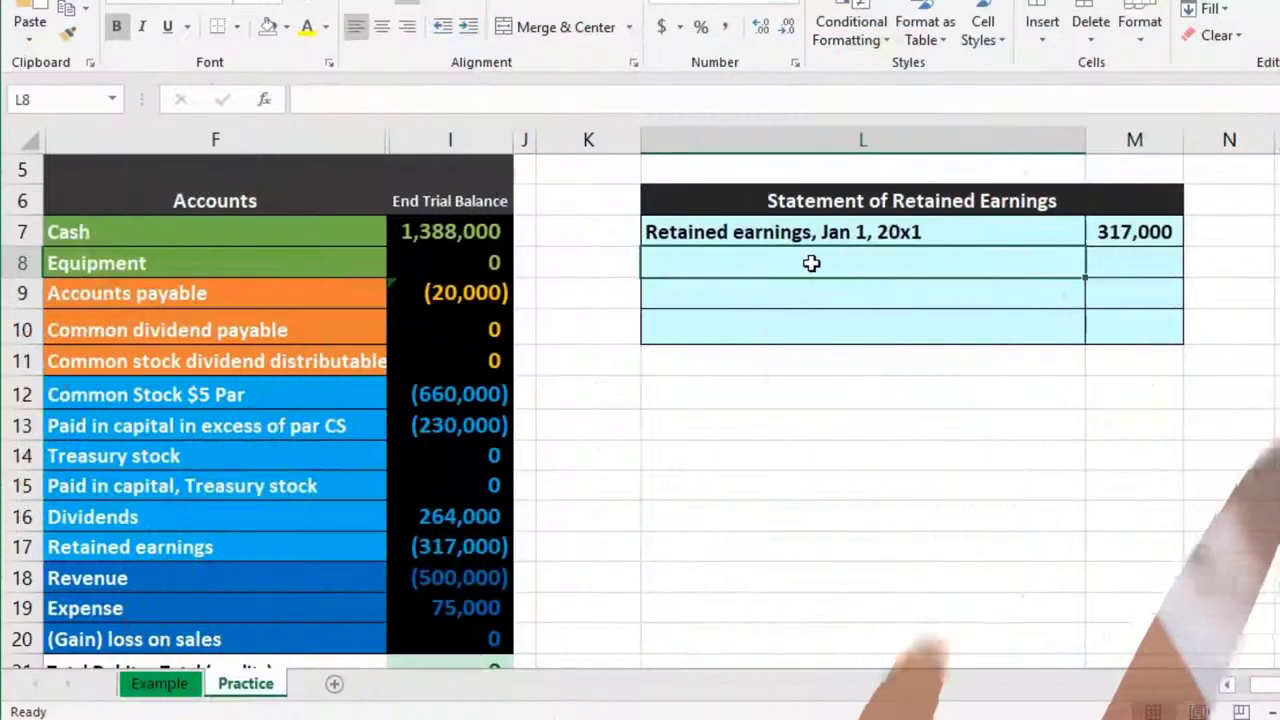
{"action": "type", "text": "Plus net income"}
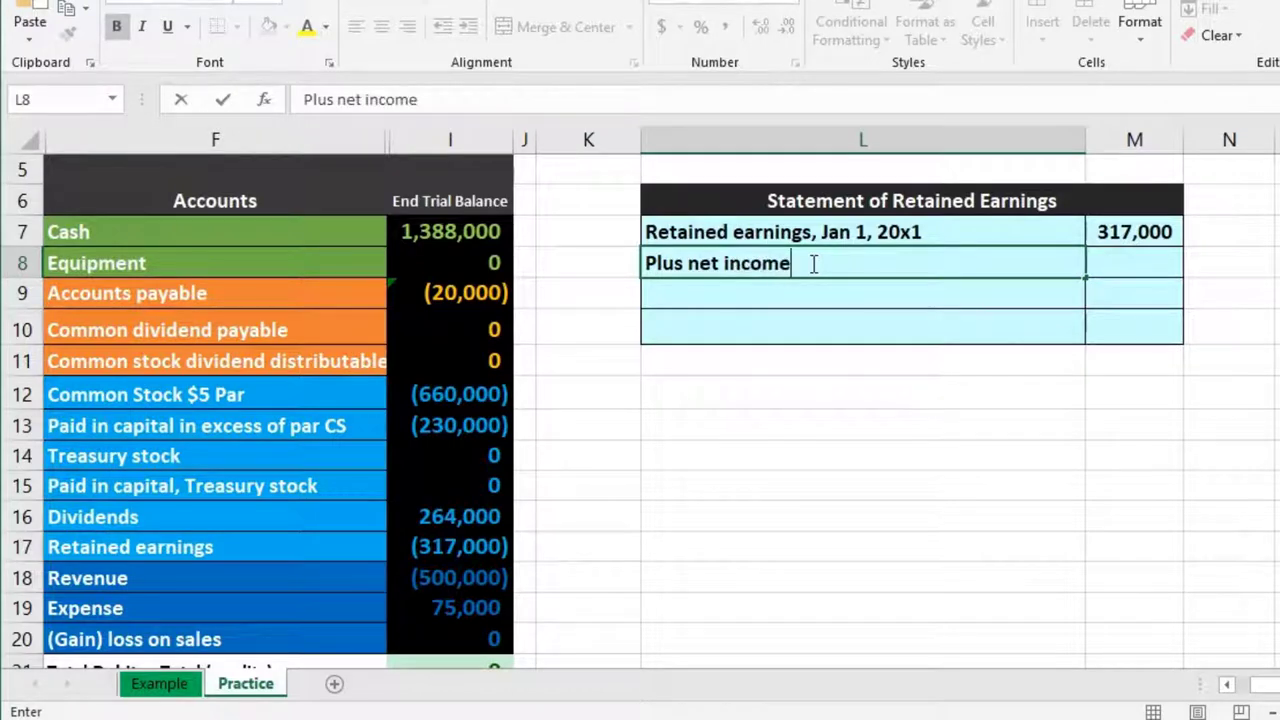
{"action": "left_click", "coordinate": [789, 378]}
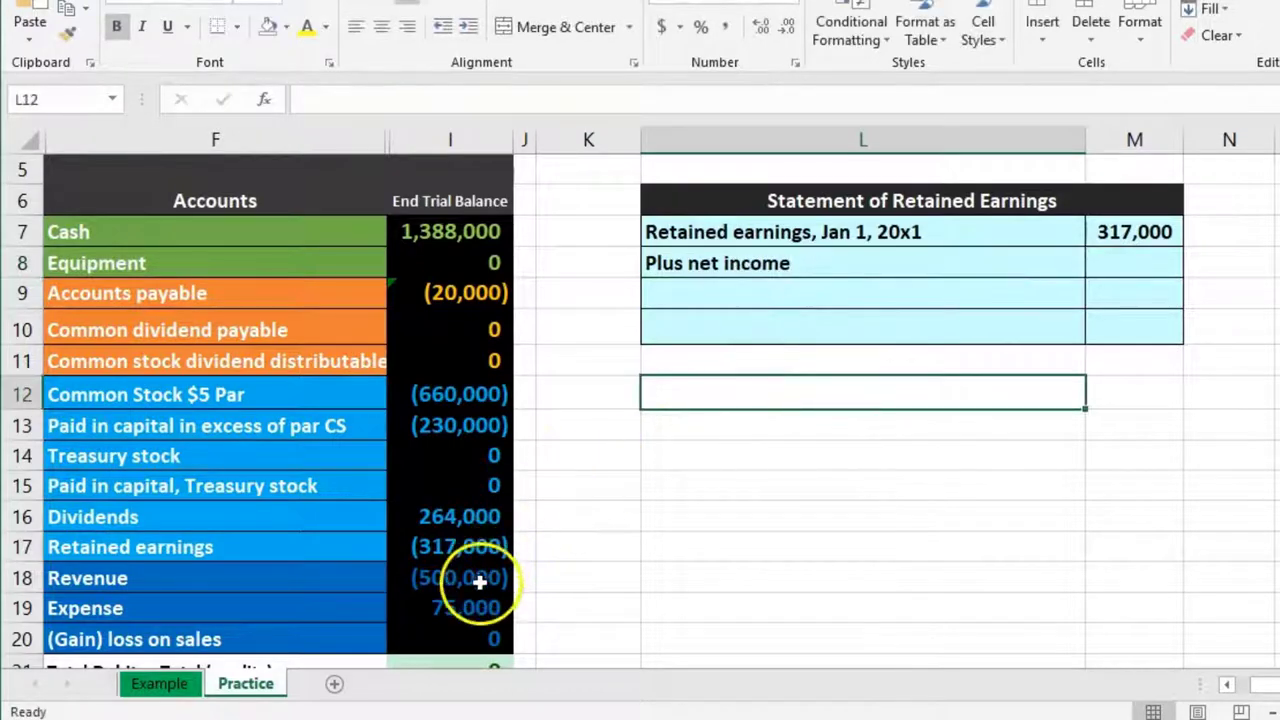
- Check the Net Income formula in I22 and set the net income amount in M8 to the negative of I22
{"action": "scroll", "coordinate": [481, 577], "scroll_direction": "down", "scroll_amount": 1}
{"action": "double_click", "coordinate": [466, 613]}
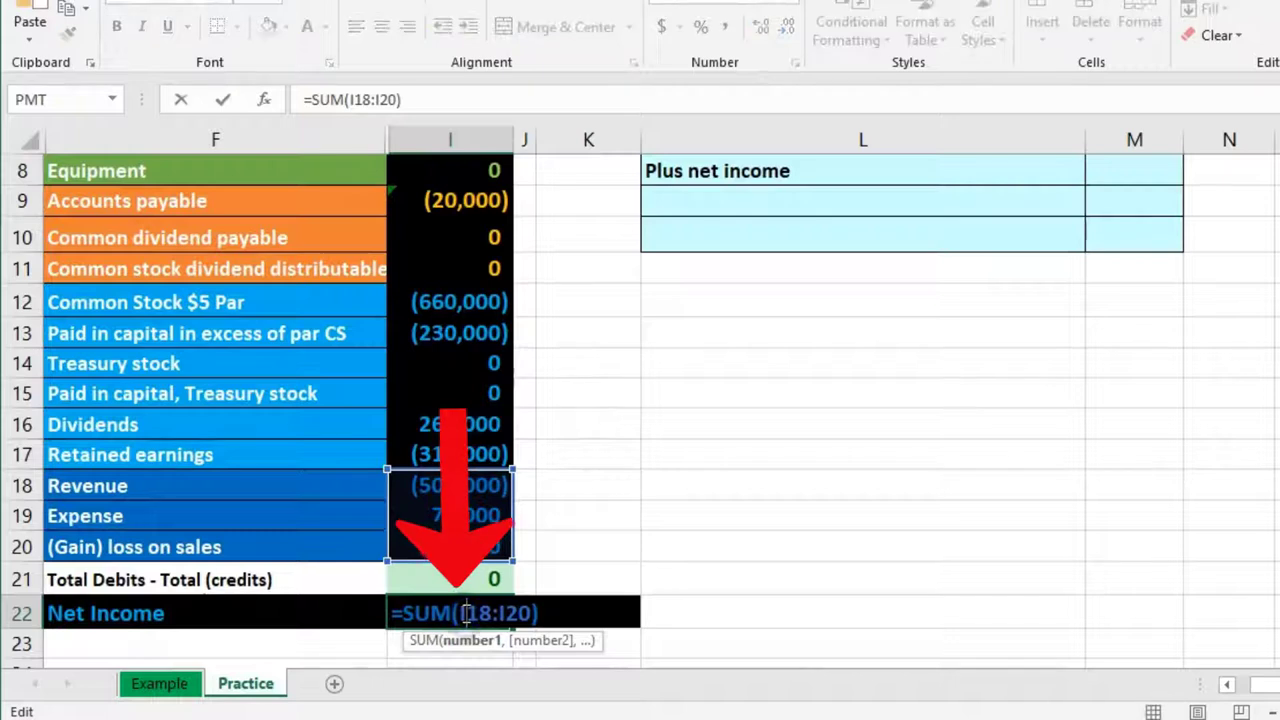
{"action": "key", "text": "Return"}
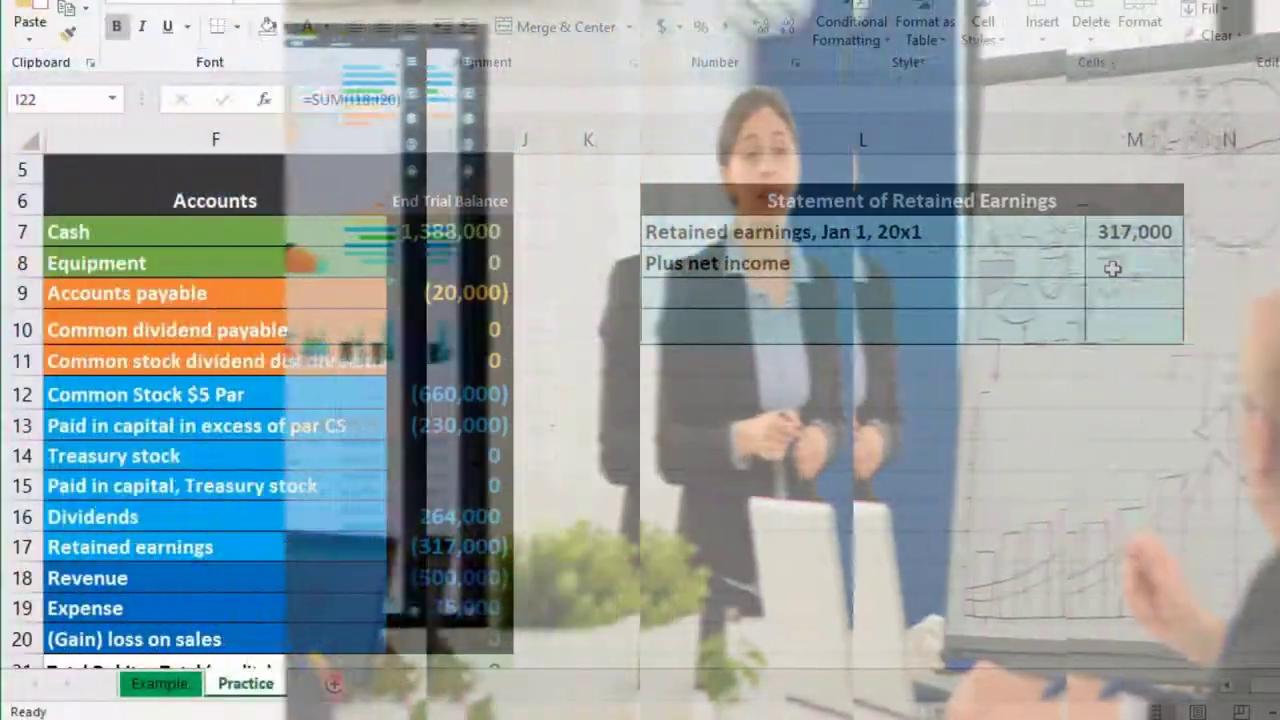
{"action": "left_click", "coordinate": [1113, 268]}
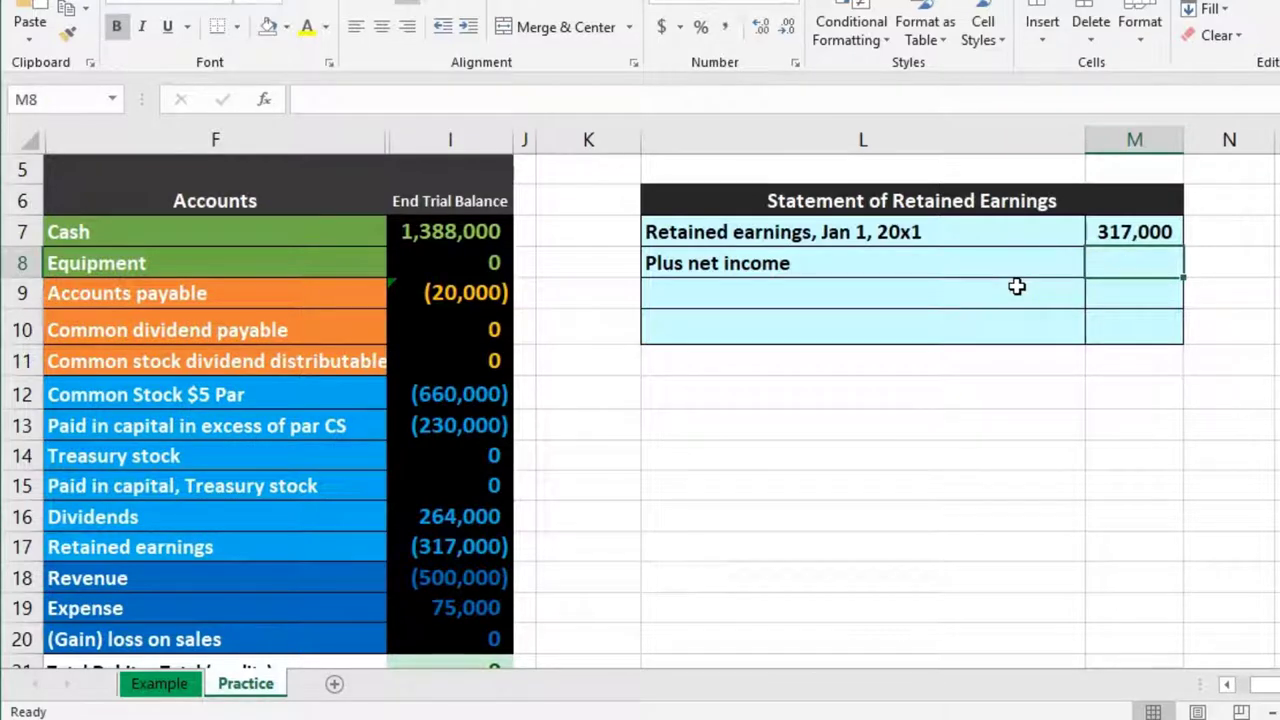
{"action": "type", "text": "-"}
{"action": "scroll", "coordinate": [805, 555], "scroll_direction": "down", "scroll_amount": 1}
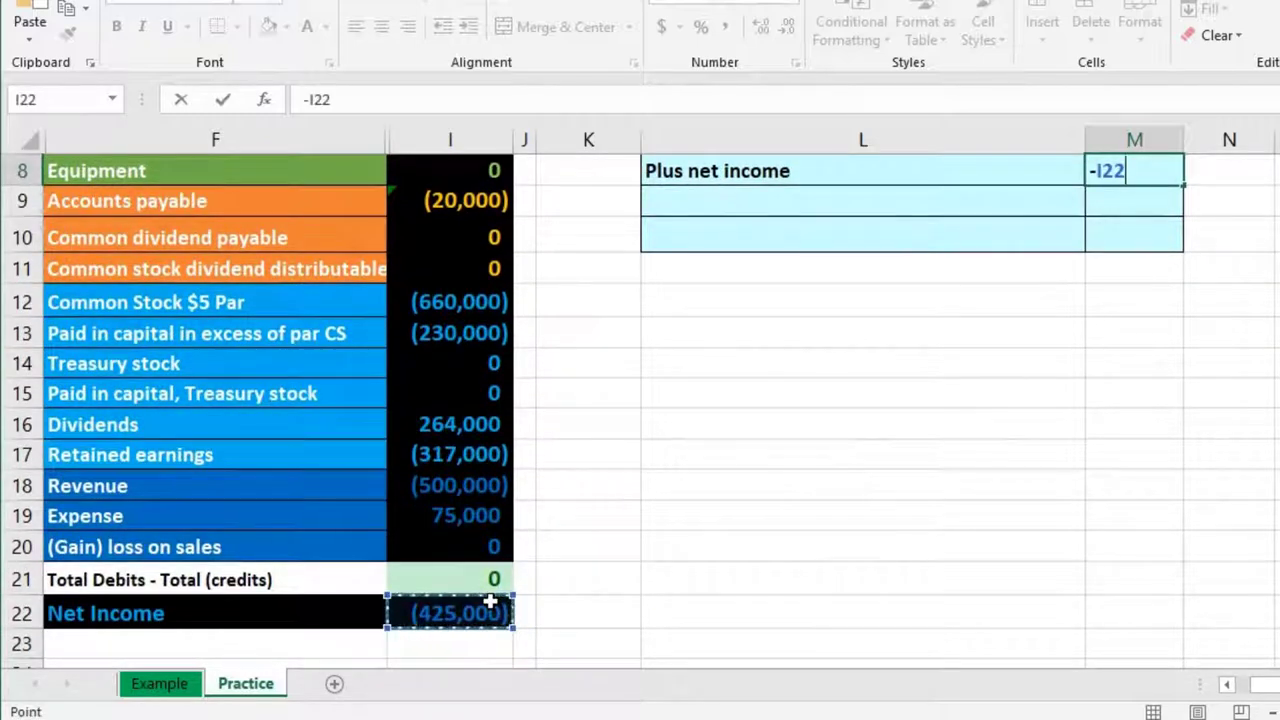
{"action": "key", "text": "Return"}
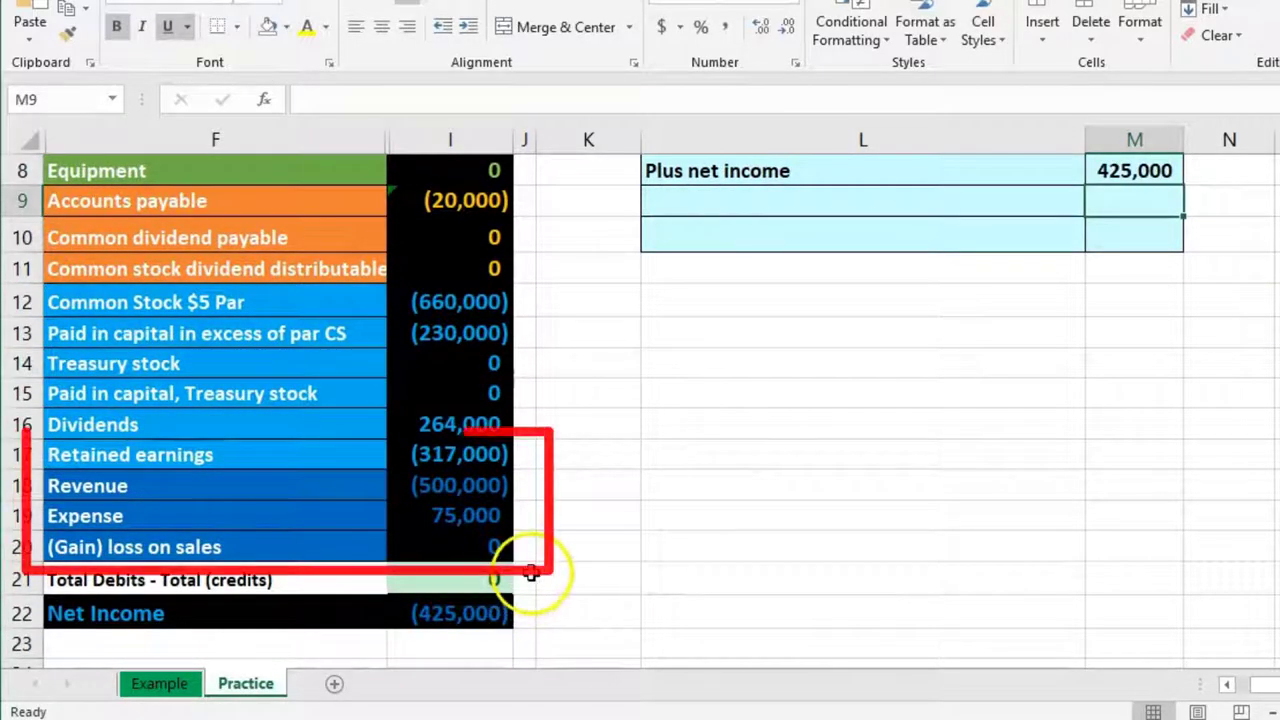
{"action": "left_click", "coordinate": [525, 454]}
{"action": "right_click", "coordinate": [525, 454]}
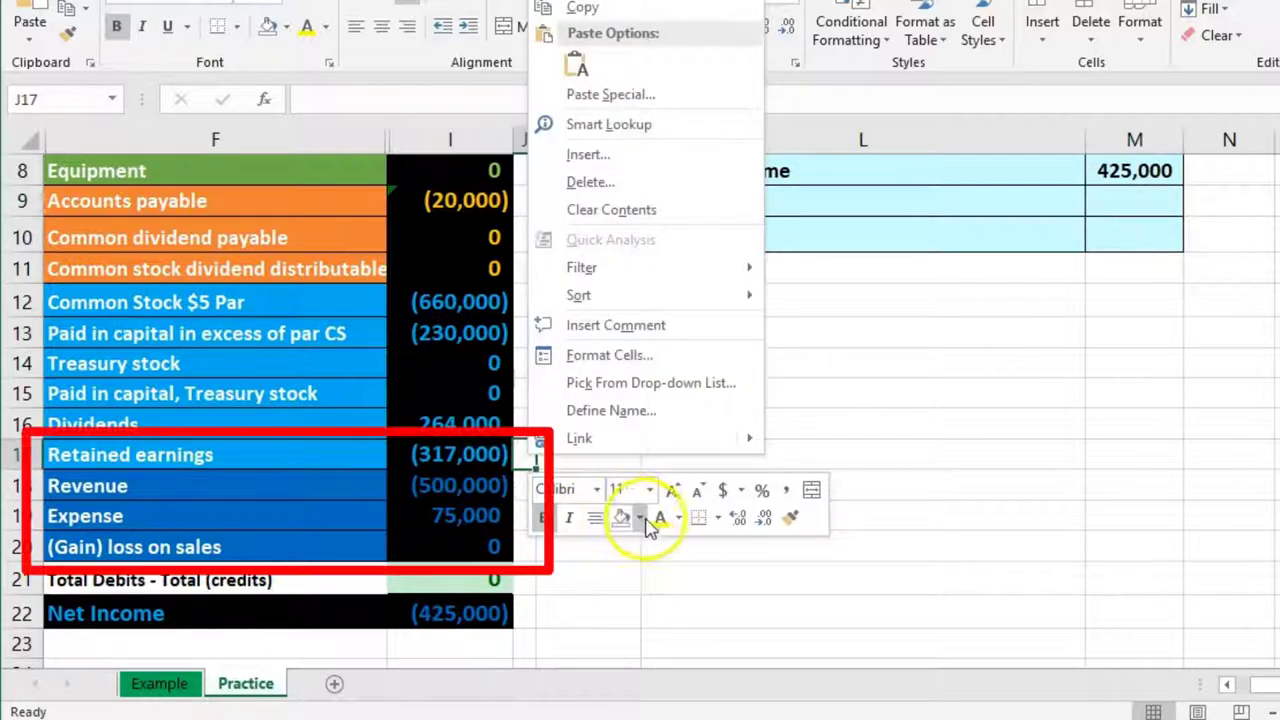
{"action": "key", "text": "Escape"}
{"action": "left_click", "coordinate": [623, 614]}
- Fill cells J17:J20 with yellow to mark the Retained earnings, Revenue, Expense and (Gain) loss on sales accounts
{"action": "left_click", "coordinate": [525, 455]}
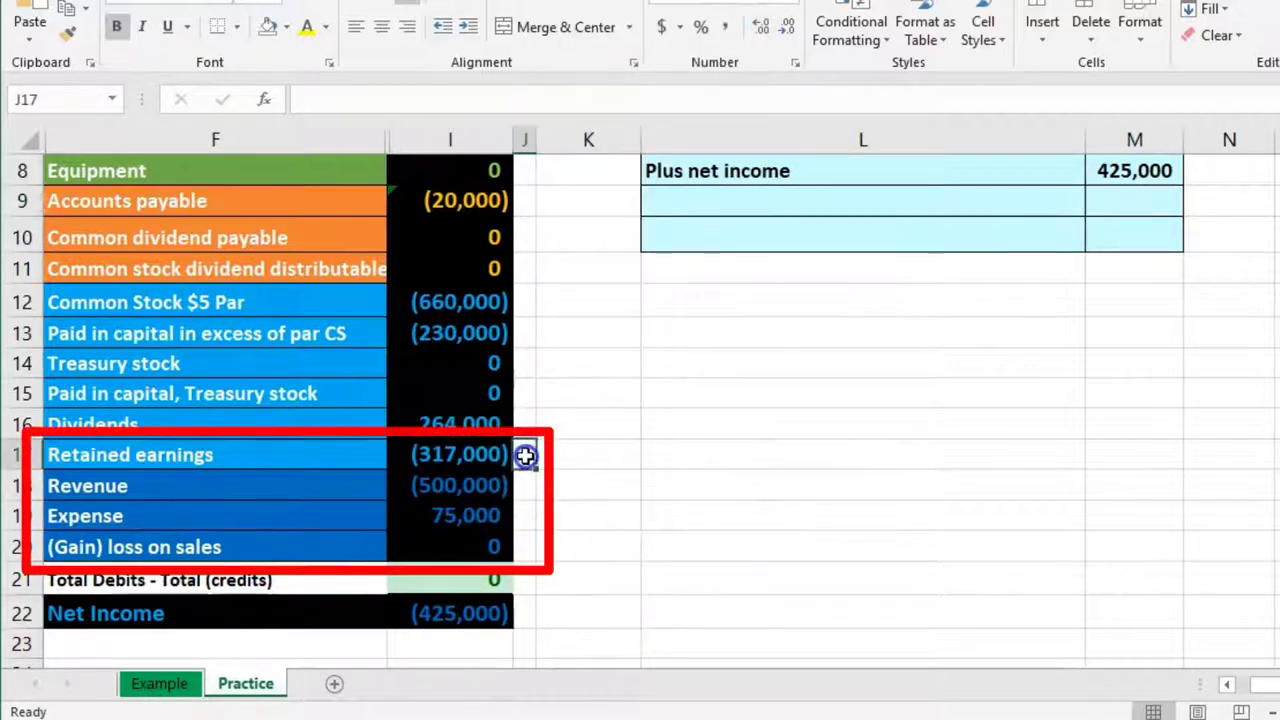
{"action": "right_click", "coordinate": [525, 455]}
{"action": "left_click", "coordinate": [637, 520]}
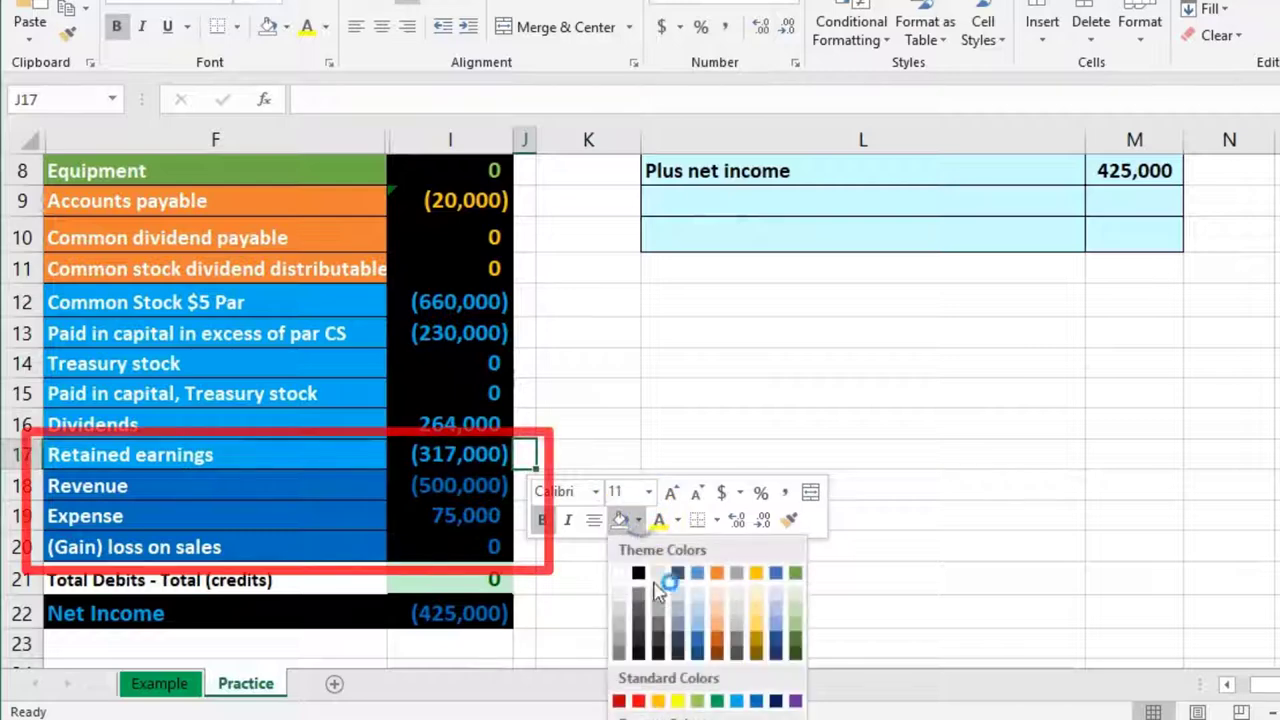
{"action": "left_click", "coordinate": [677, 700]}
{"action": "left_click", "coordinate": [660, 548]}
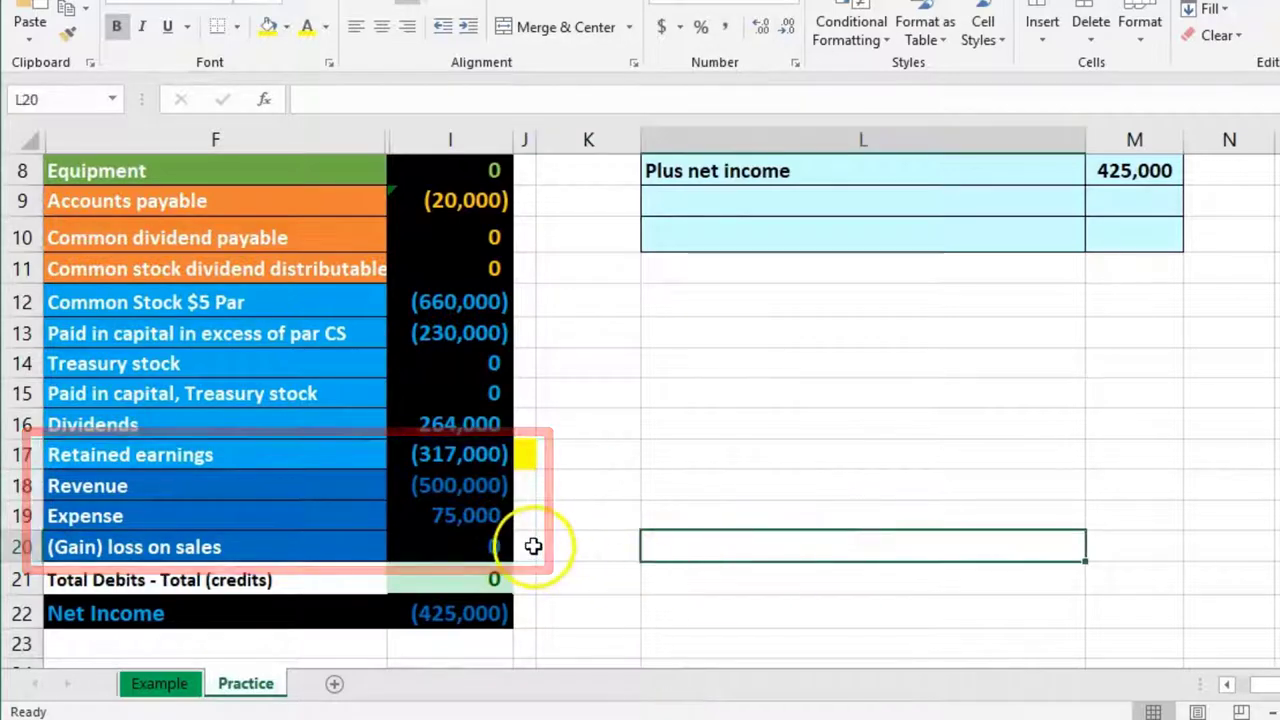
{"action": "left_click_drag", "start_coordinate": [525, 490], "coordinate": [519, 545]}
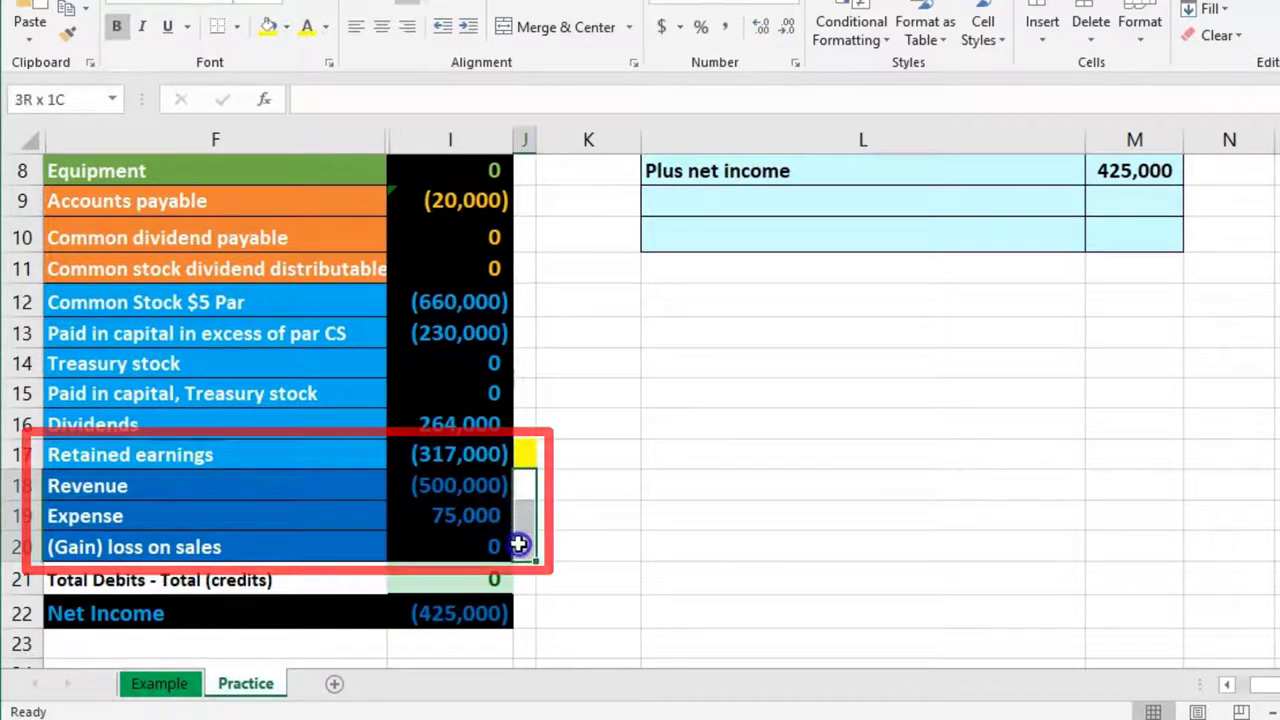
{"action": "right_click", "coordinate": [519, 545]}
{"action": "left_click", "coordinate": [614, 606]}
{"action": "left_click", "coordinate": [695, 490]}
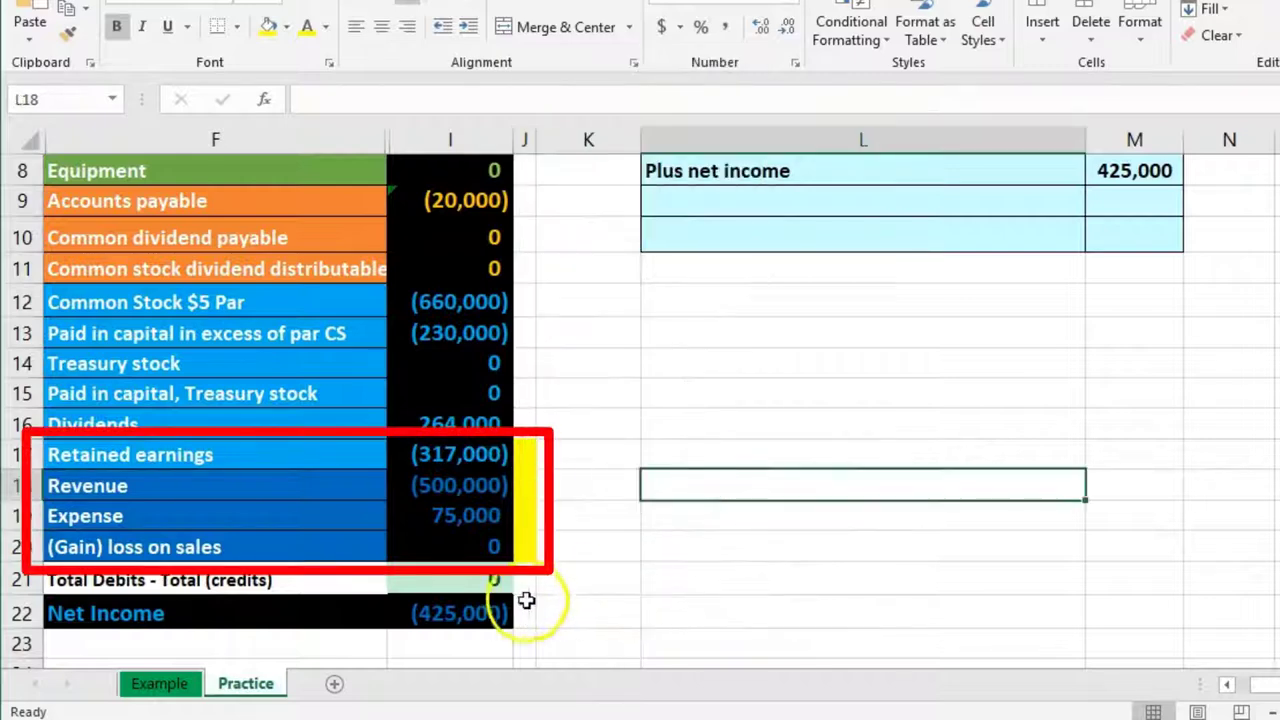
- Examine Net Income, the equity and income balances in I12:I20, and how Dividends in I16 relates to Retained earnings in I17
{"action": "left_click", "coordinate": [491, 611]}
{"action": "mouse_move", "coordinate": [485, 308]}
{"action": "left_mouse_down"}
{"action": "mouse_move", "coordinate": [471, 377]}
{"action": "mouse_move", "coordinate": [492, 535]}
{"action": "left_mouse_up"}
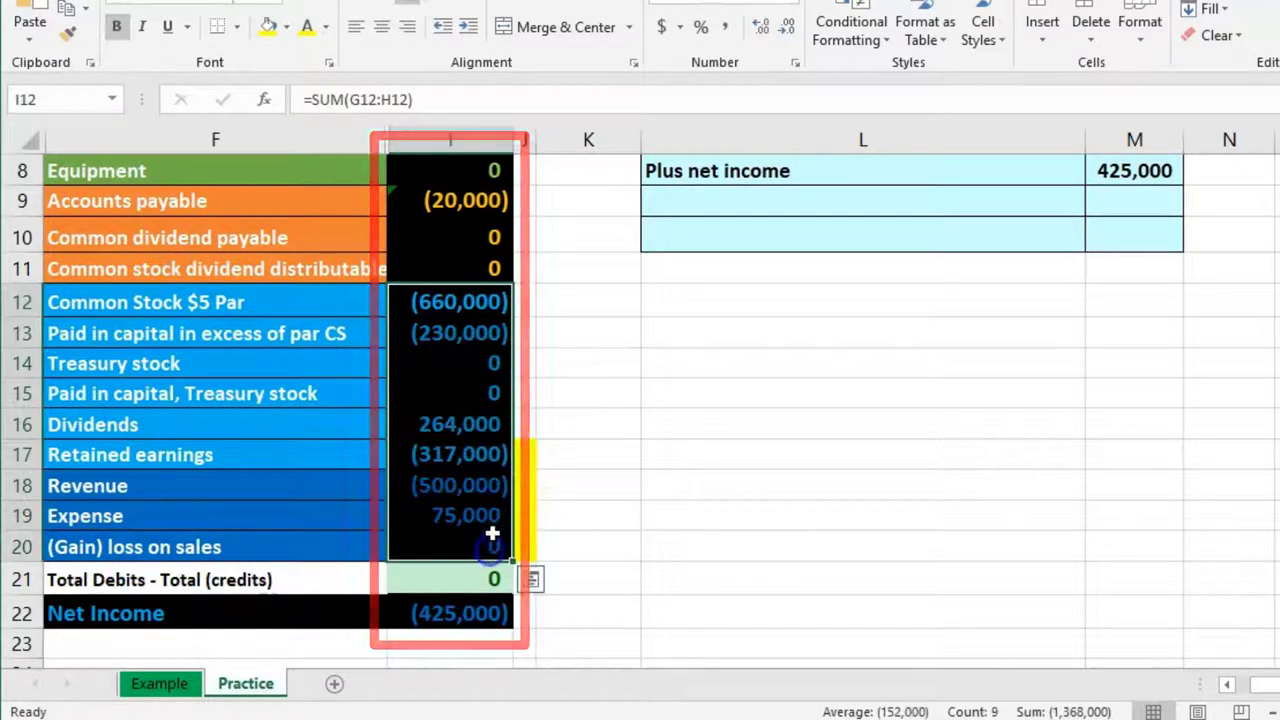
{"action": "mouse_move", "coordinate": [491, 303]}
{"action": "left_mouse_down"}
{"action": "mouse_move", "coordinate": [489, 331]}
{"action": "mouse_move", "coordinate": [487, 320]}
{"action": "left_mouse_up"}
{"action": "left_click_drag", "start_coordinate": [532, 413], "coordinate": [516, 547]}
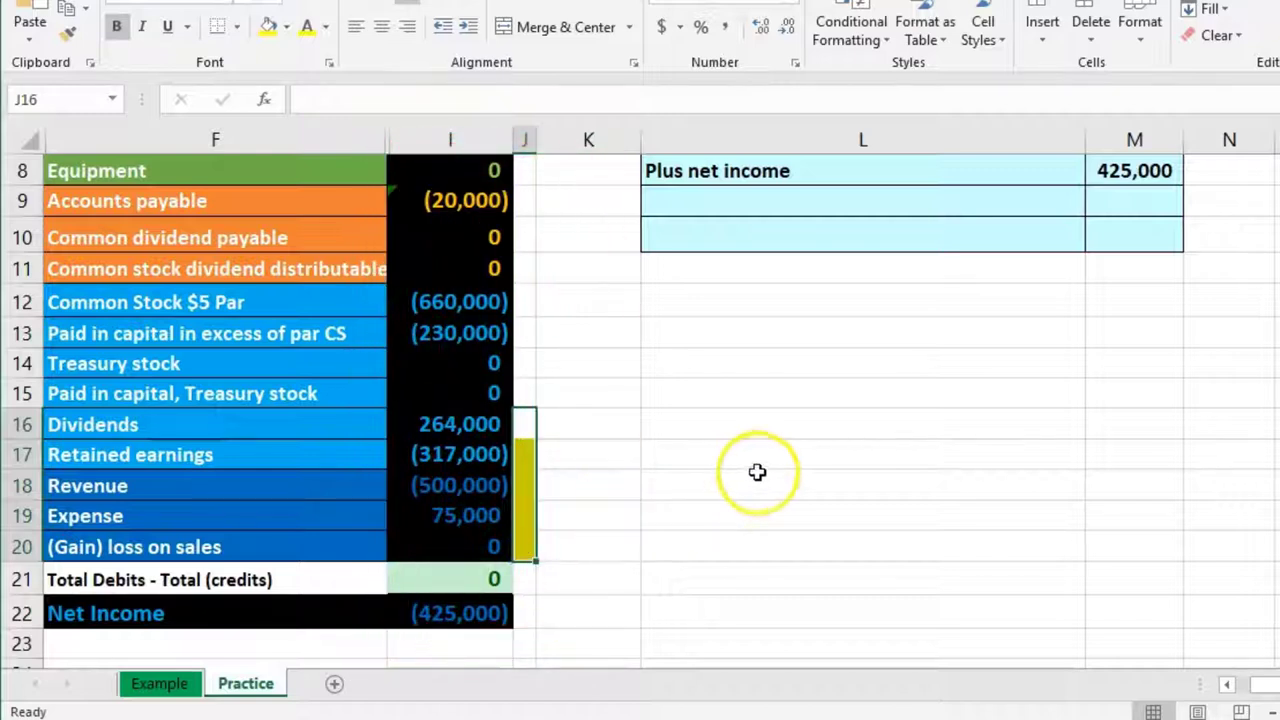
{"action": "left_click", "coordinate": [280, 422]}
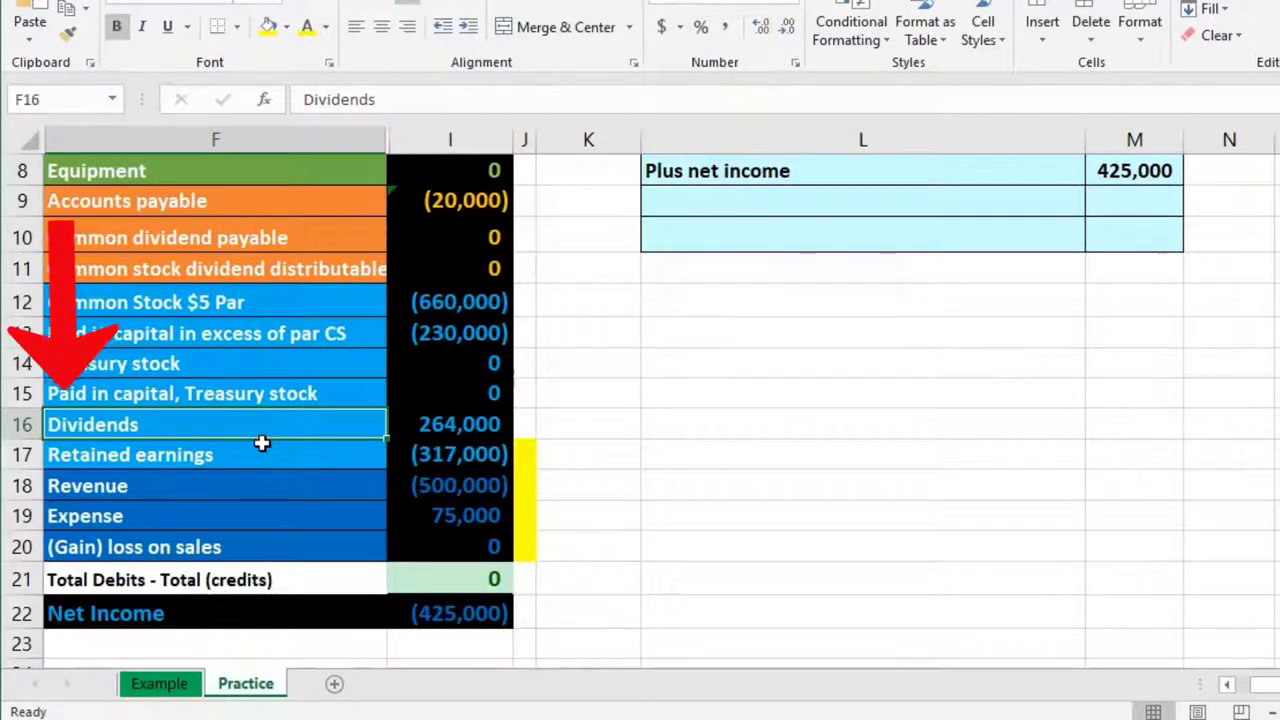
{"action": "left_click", "coordinate": [396, 453]}
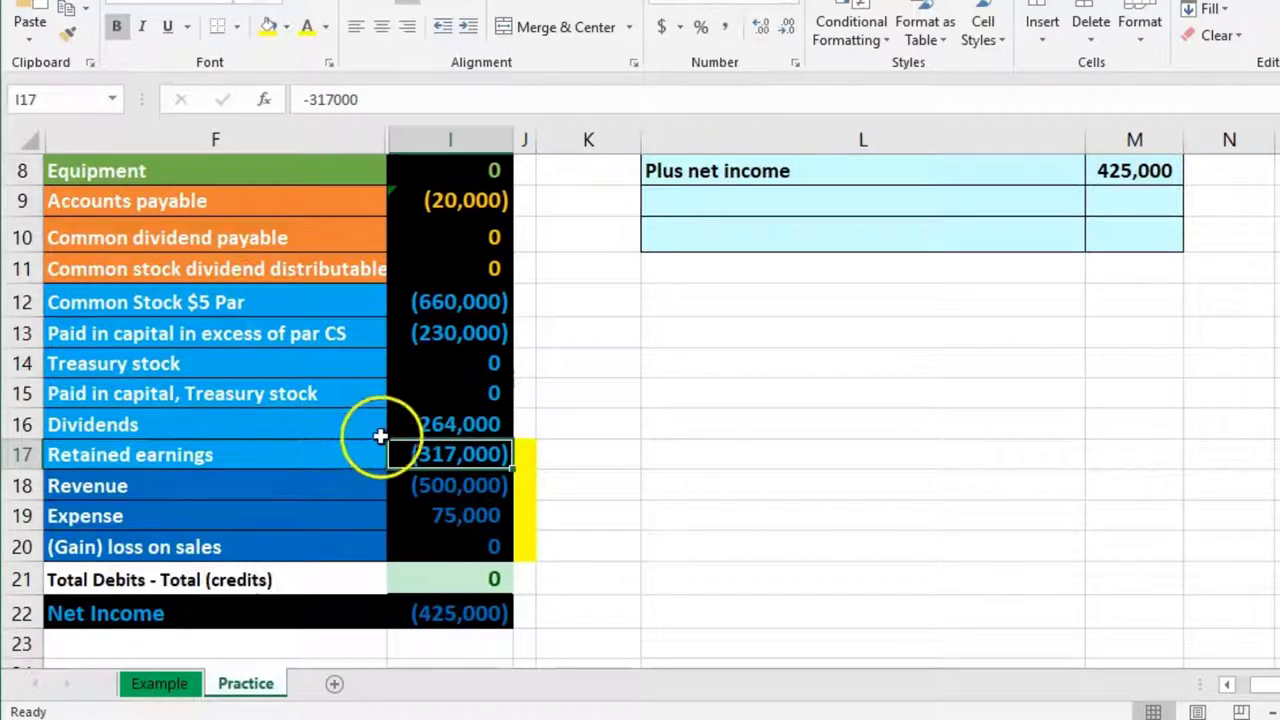
{"action": "key", "text": "Up"}
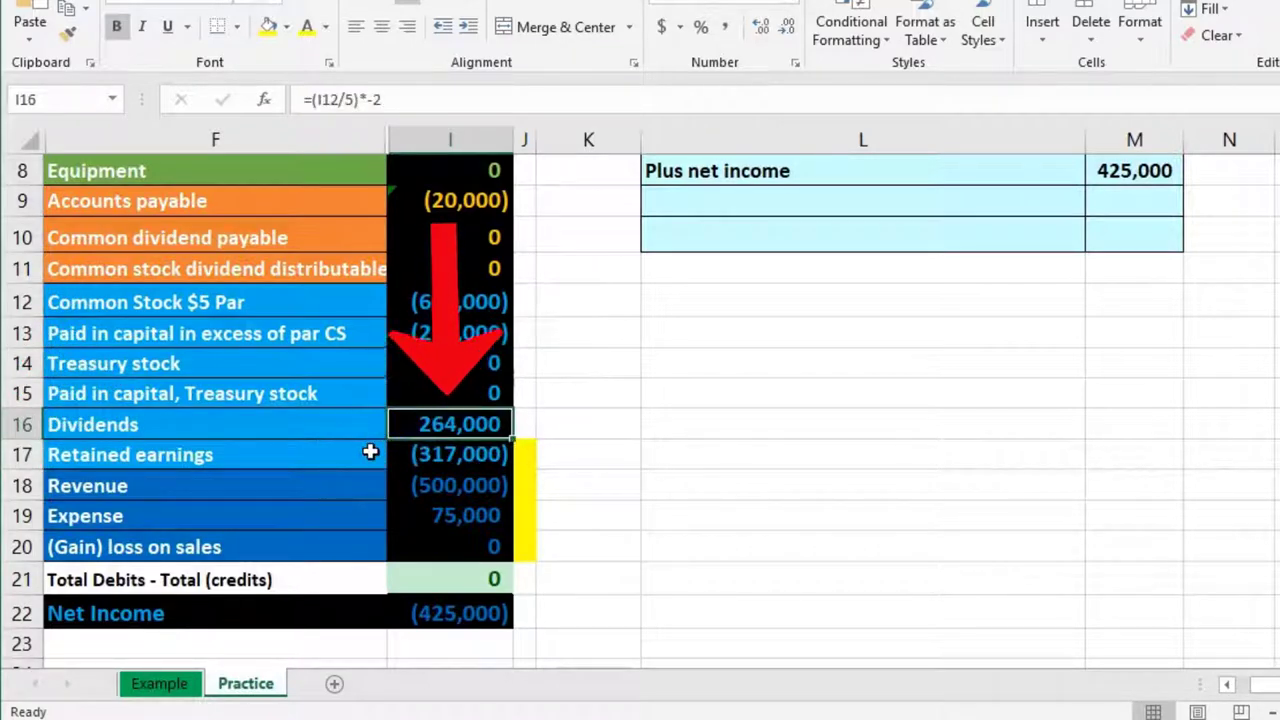
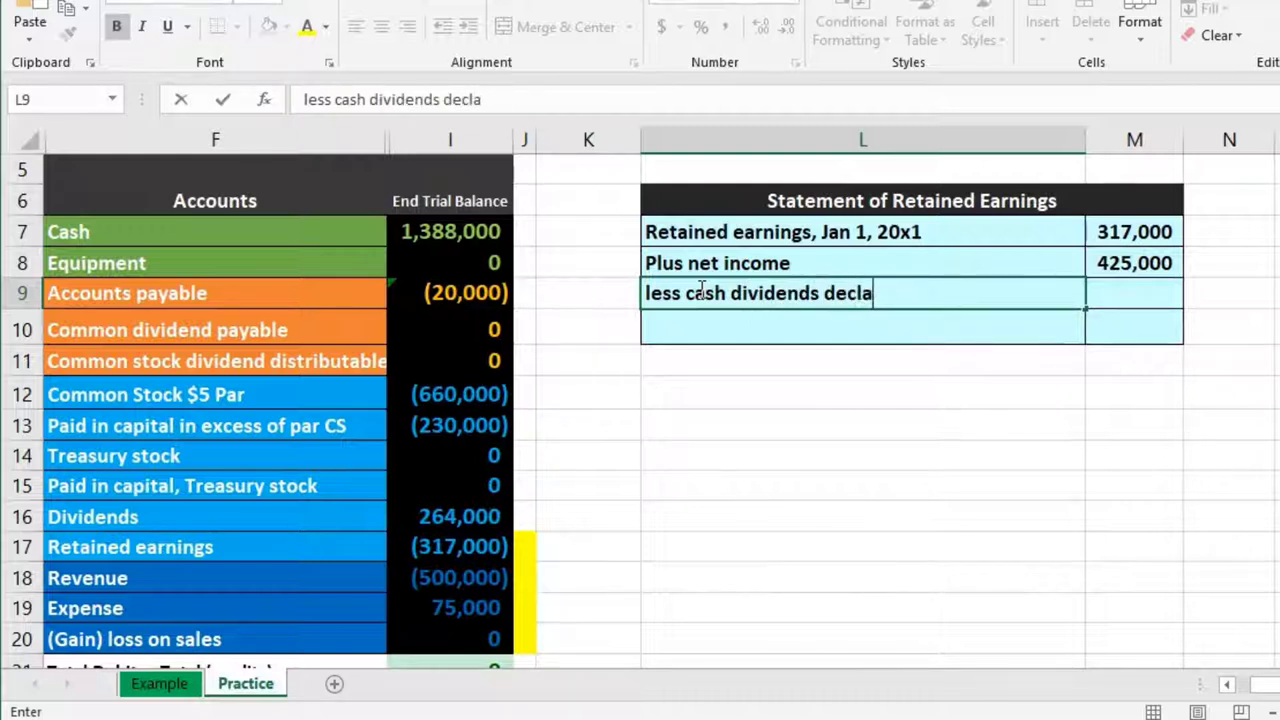
- Label the third line of the Statement of Retained Earnings in L9 "less cash dividends declared" and check its spelling
{"action": "key", "text": "Tab"}
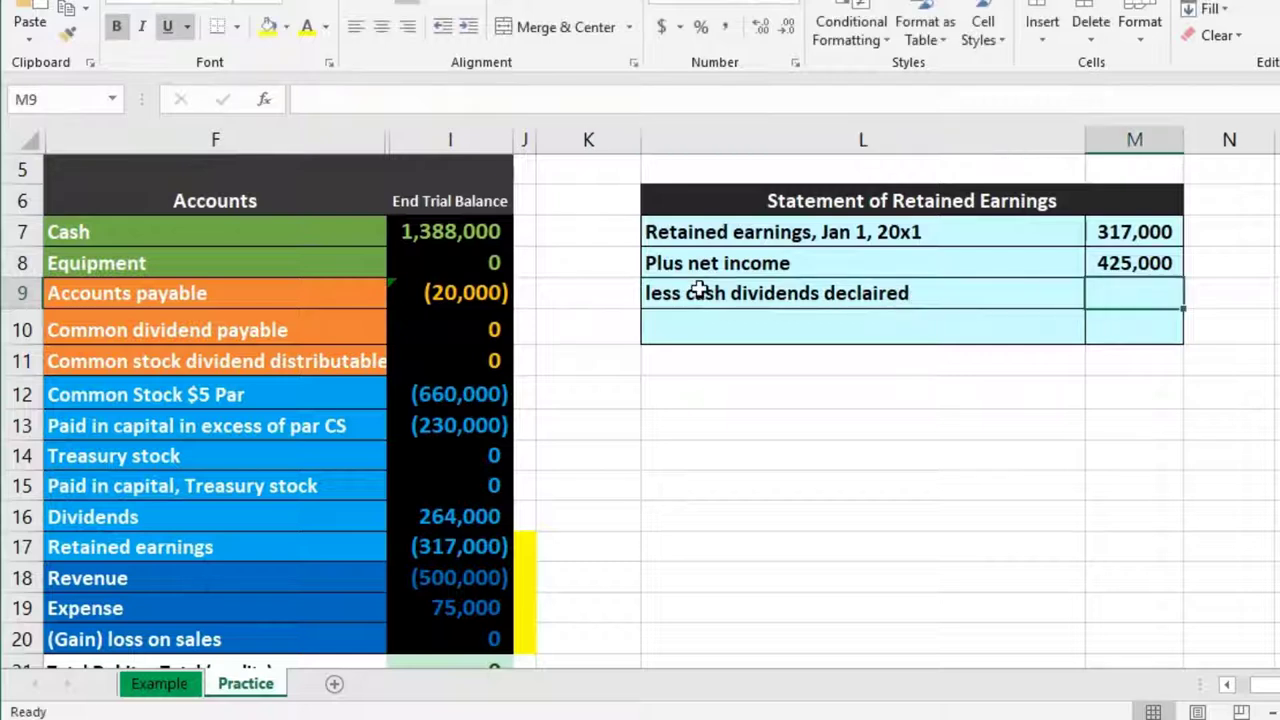
{"action": "key", "text": "F7"}
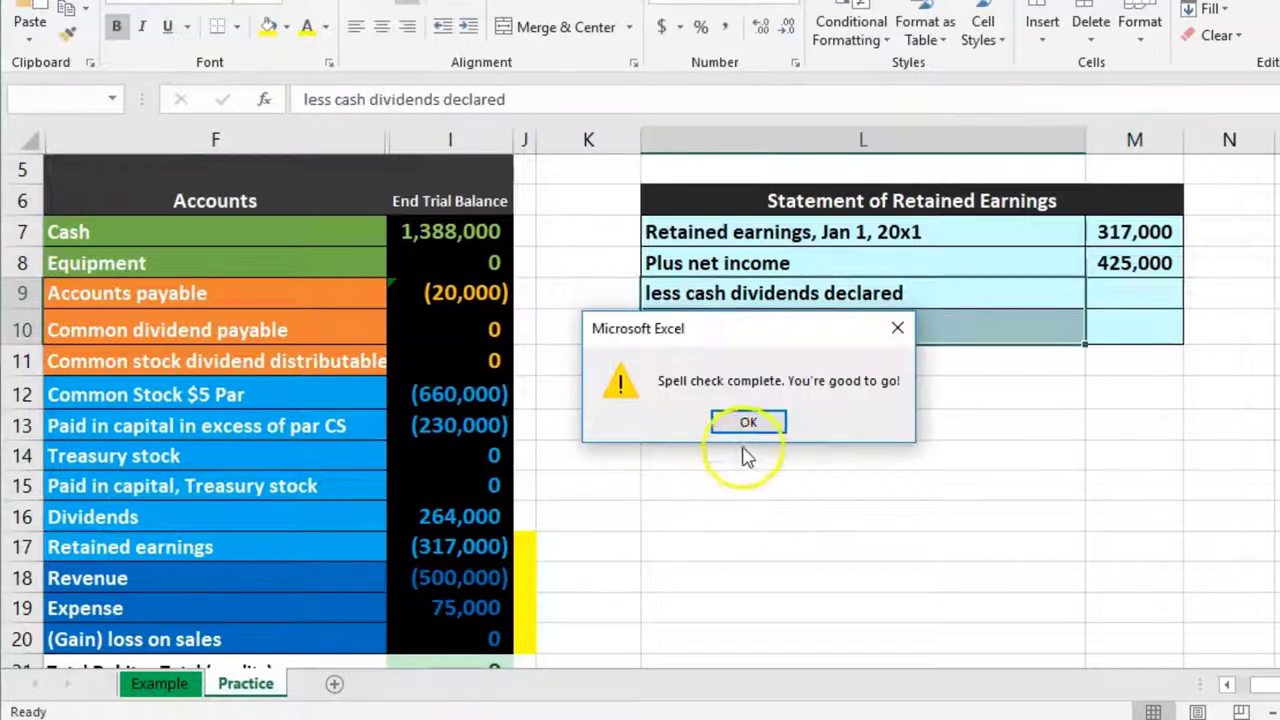
{"action": "left_click", "coordinate": [750, 422]}
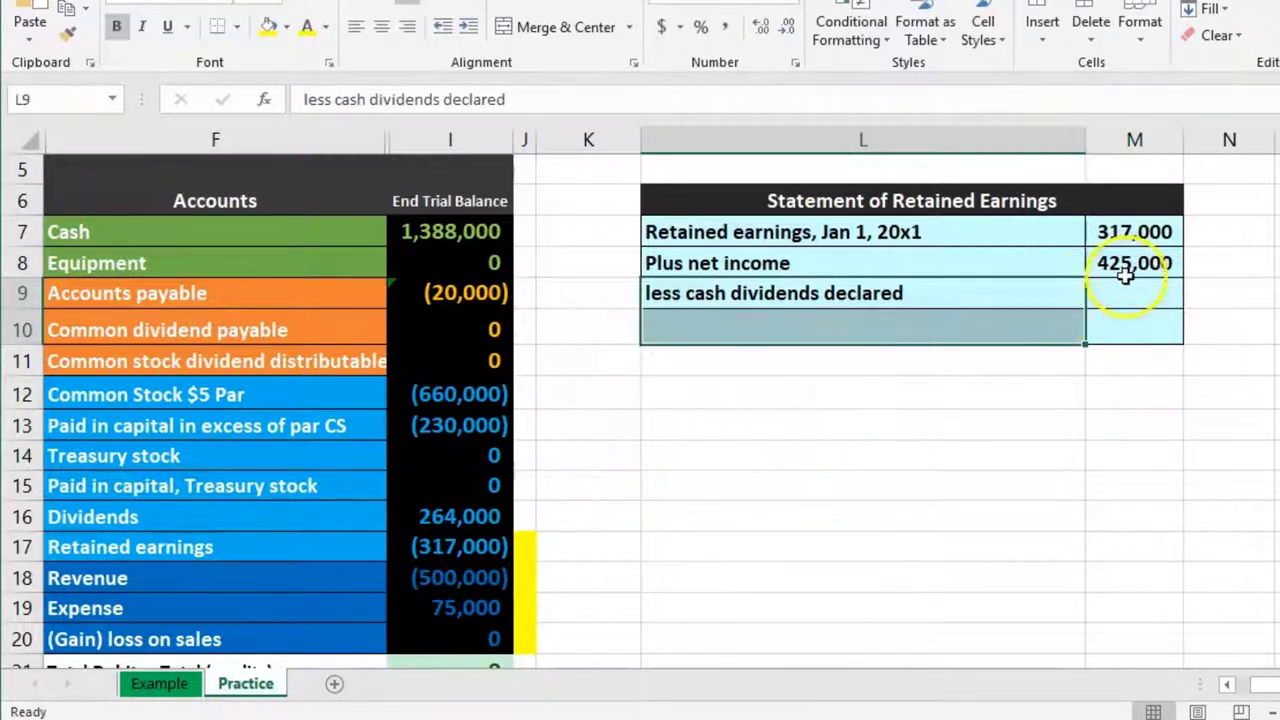
- Link the cash dividends amount in M9 to the Dividends balance in I16
{"action": "left_click", "coordinate": [1135, 281]}
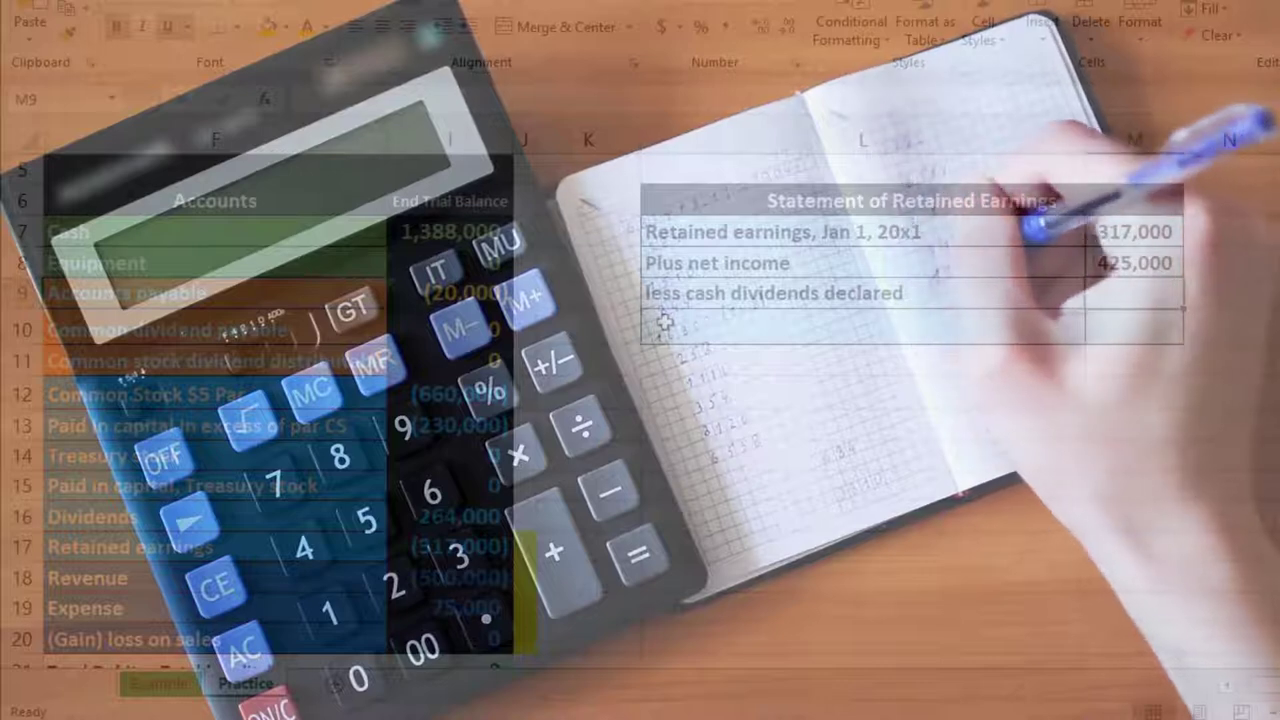
{"action": "type", "text": "="}
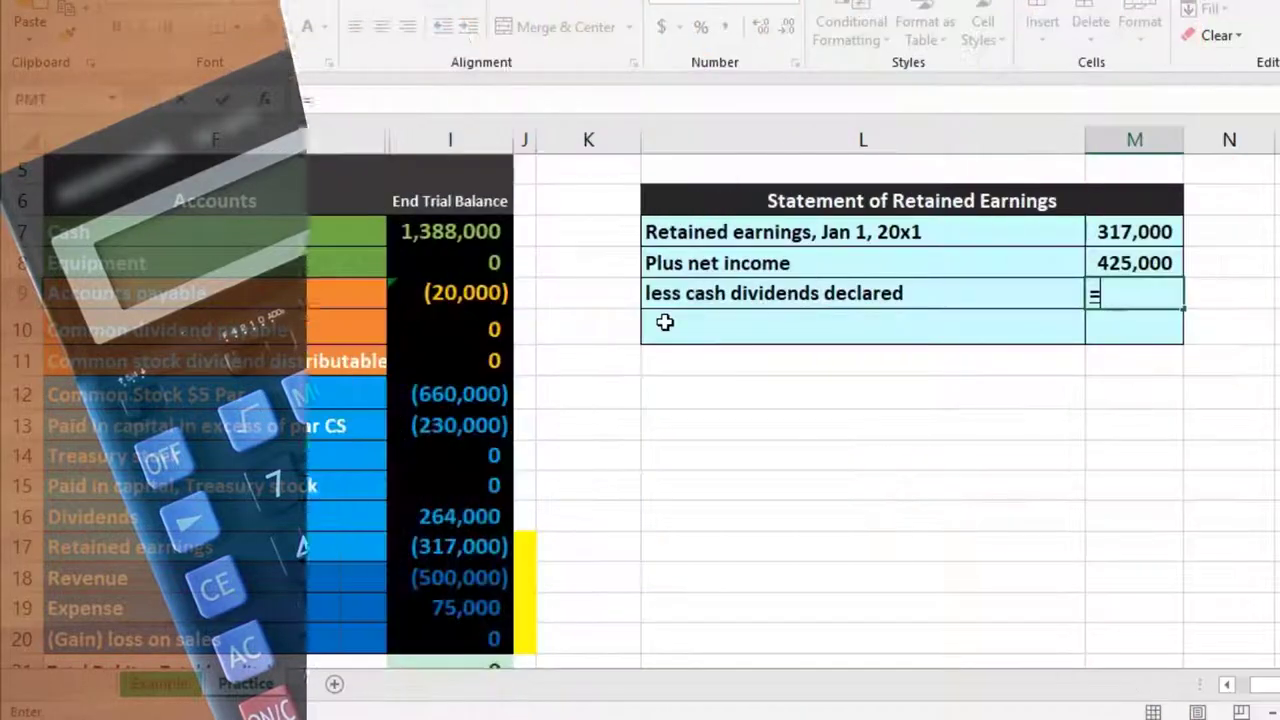
{"action": "left_click", "coordinate": [468, 515]}
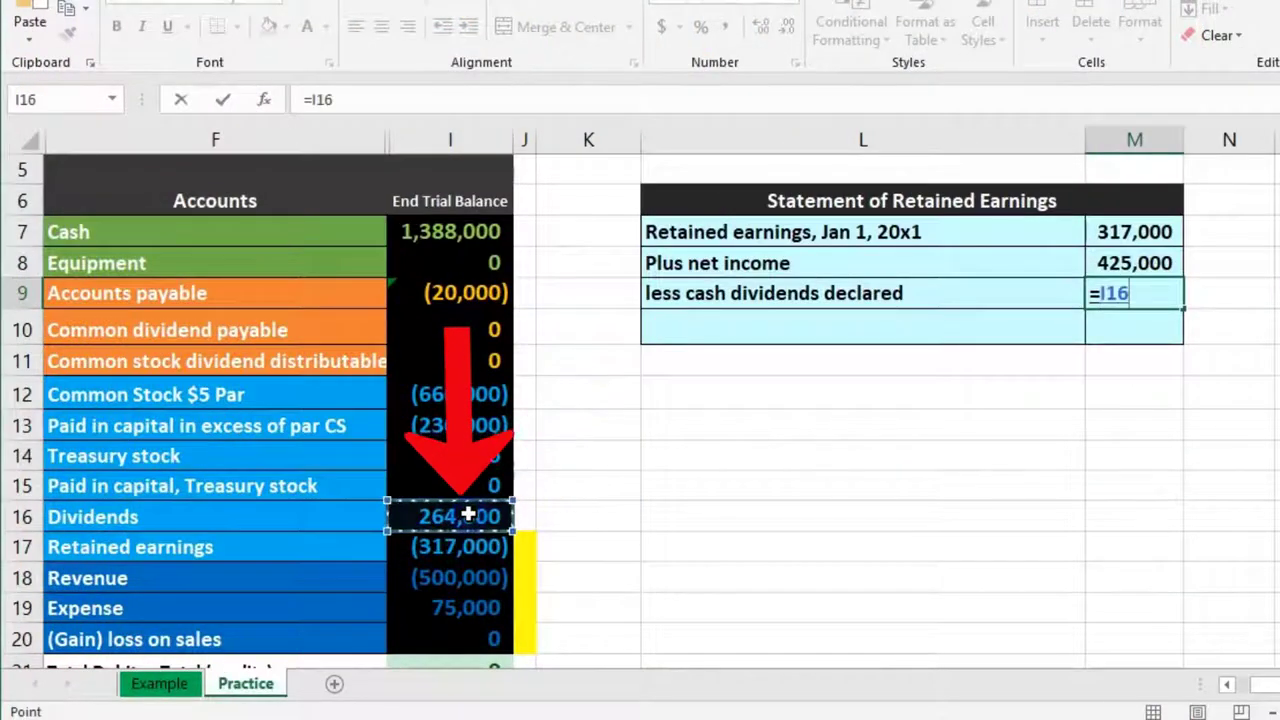
{"action": "key", "text": "Return"}
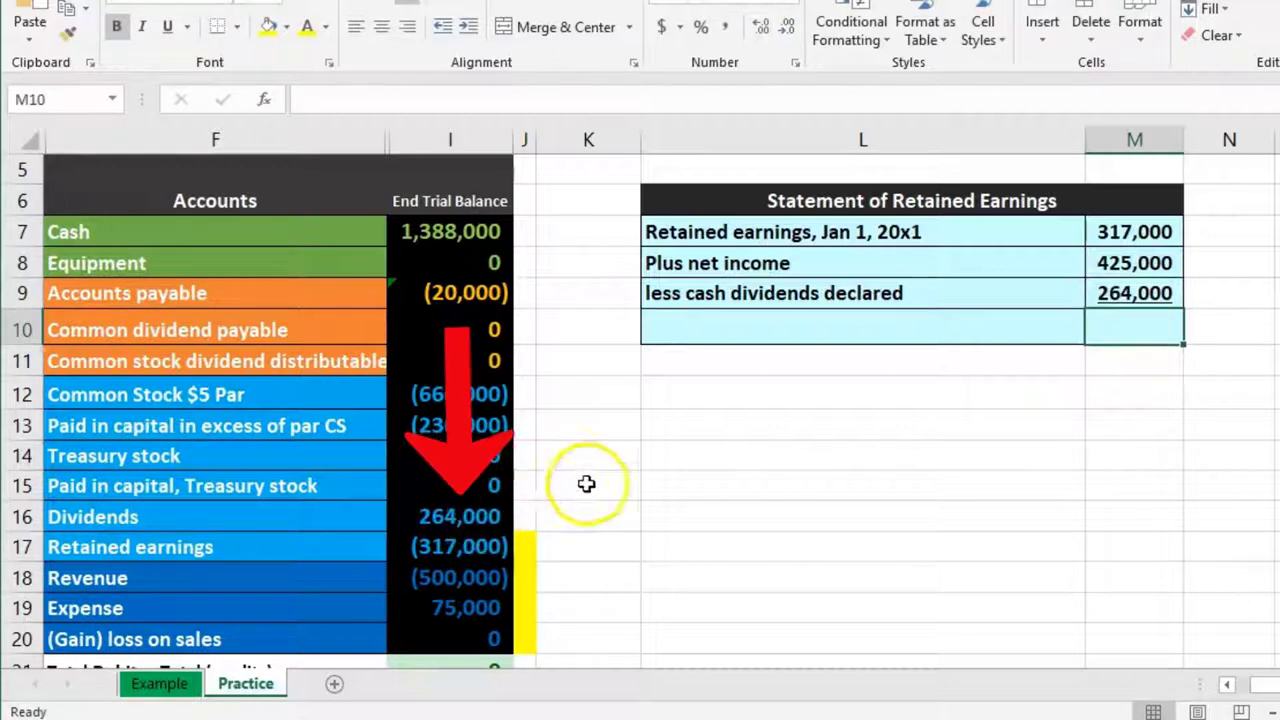
- Copy the beginning retained earnings label from L7 into L10 and change it to "Retained earnings, Dec 31, 20x1"
{"action": "left_click", "coordinate": [725, 329]}
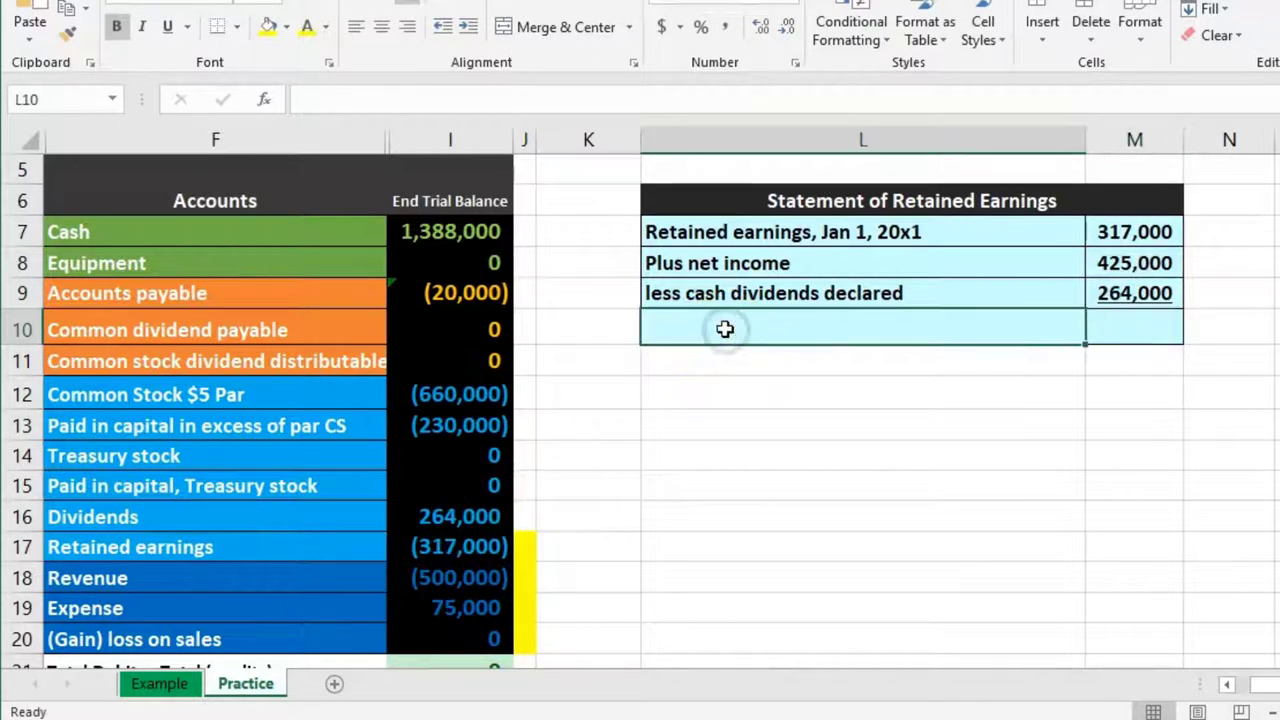
{"action": "left_click", "coordinate": [759, 231]}
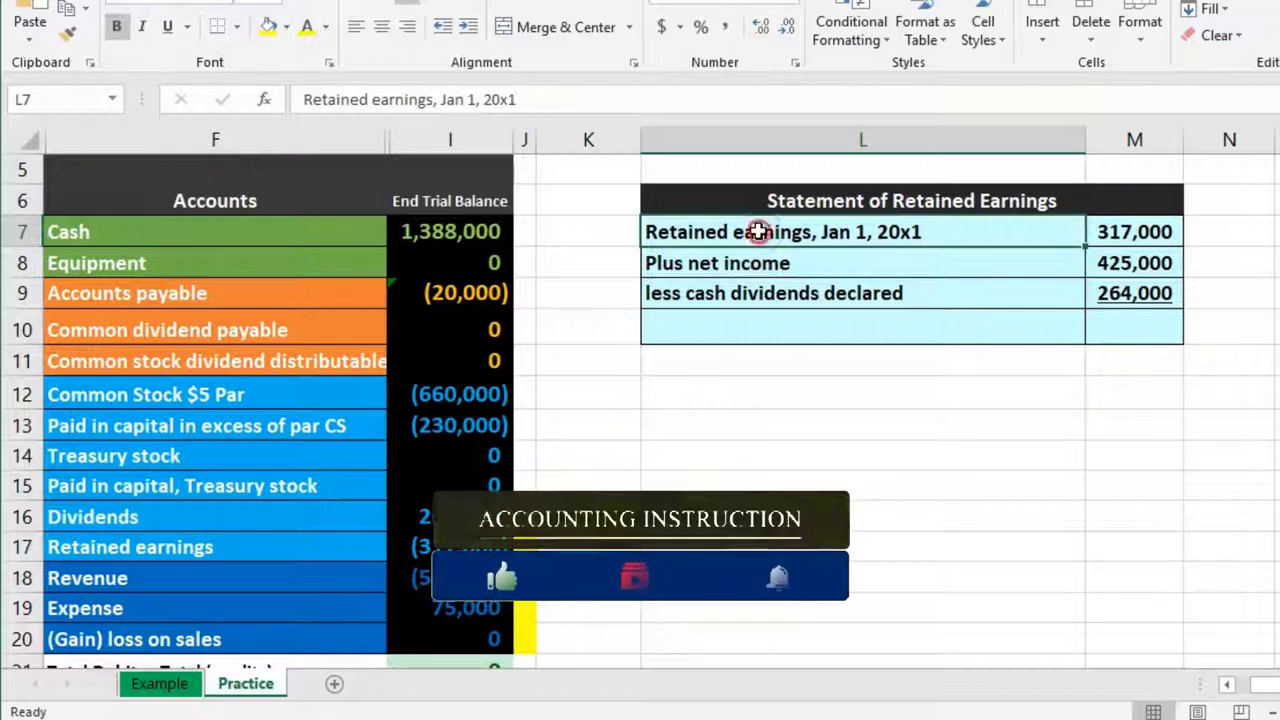
{"action": "right_click", "coordinate": [757, 232]}
{"action": "left_click", "coordinate": [790, 263]}
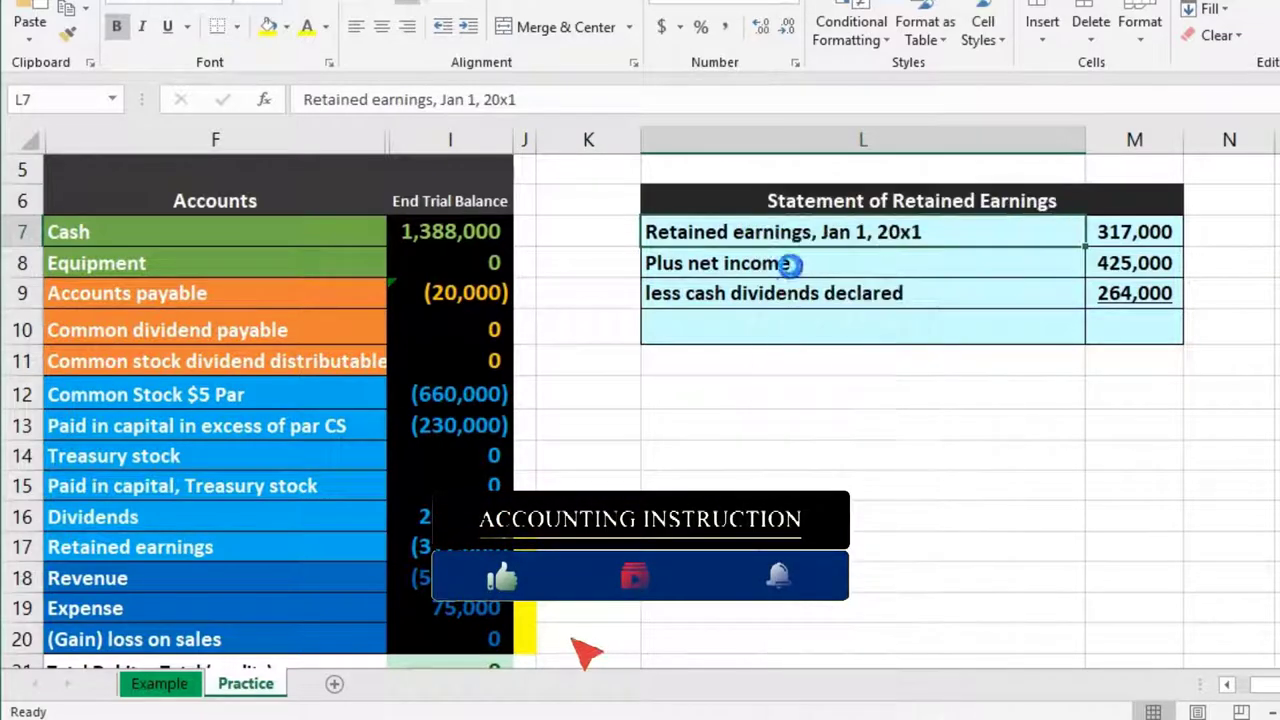
{"action": "left_click", "coordinate": [734, 326]}
{"action": "right_click", "coordinate": [729, 323]}
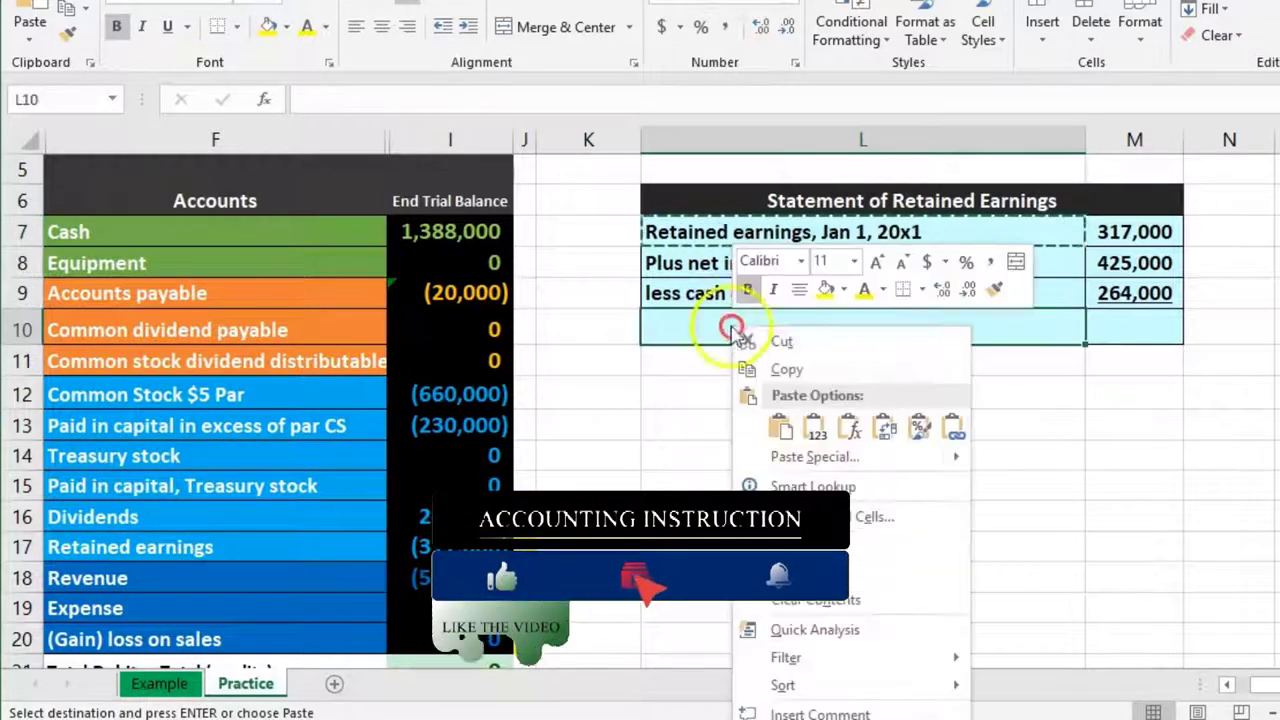
{"action": "left_click", "coordinate": [781, 428]}
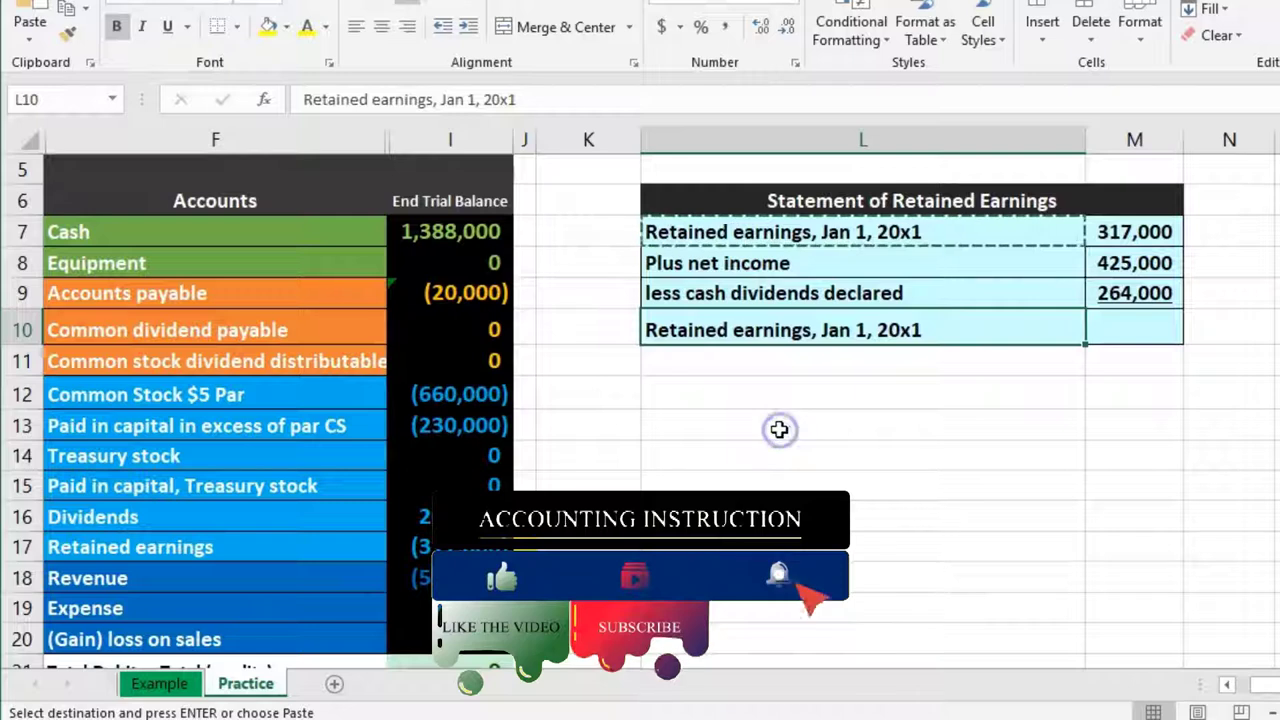
{"action": "double_click", "coordinate": [847, 331]}
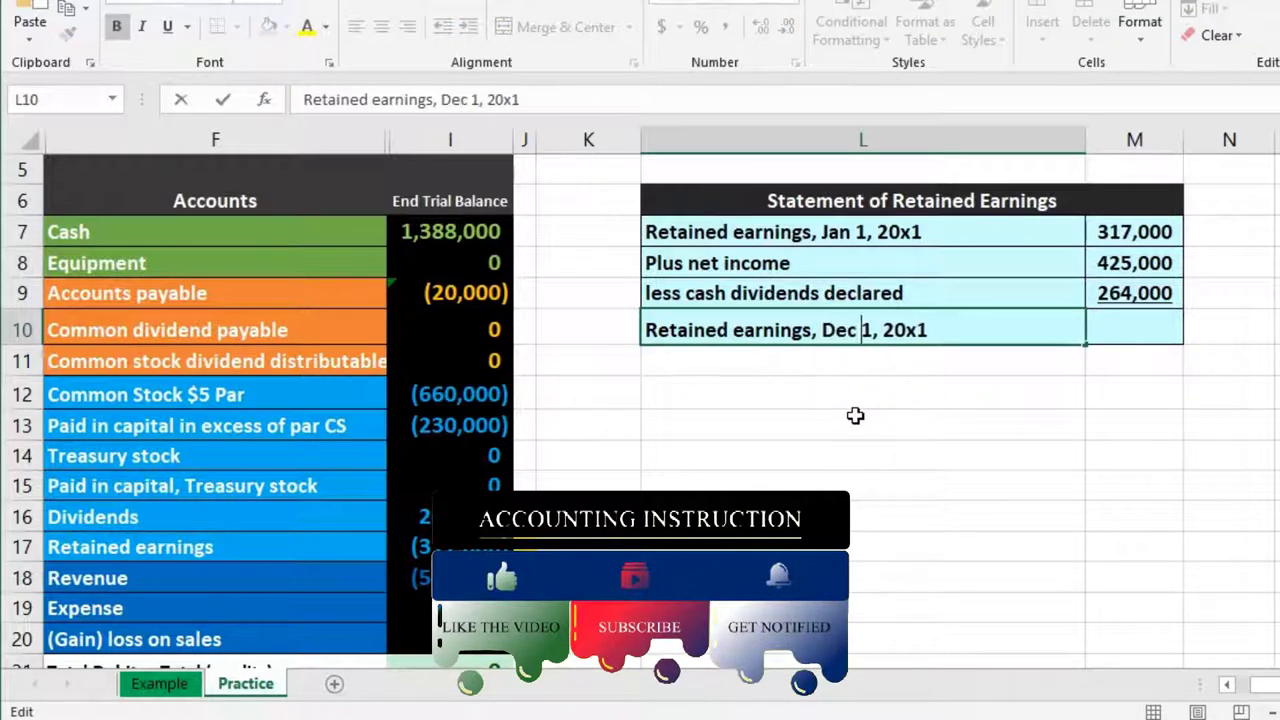
{"action": "key", "text": "Return"}
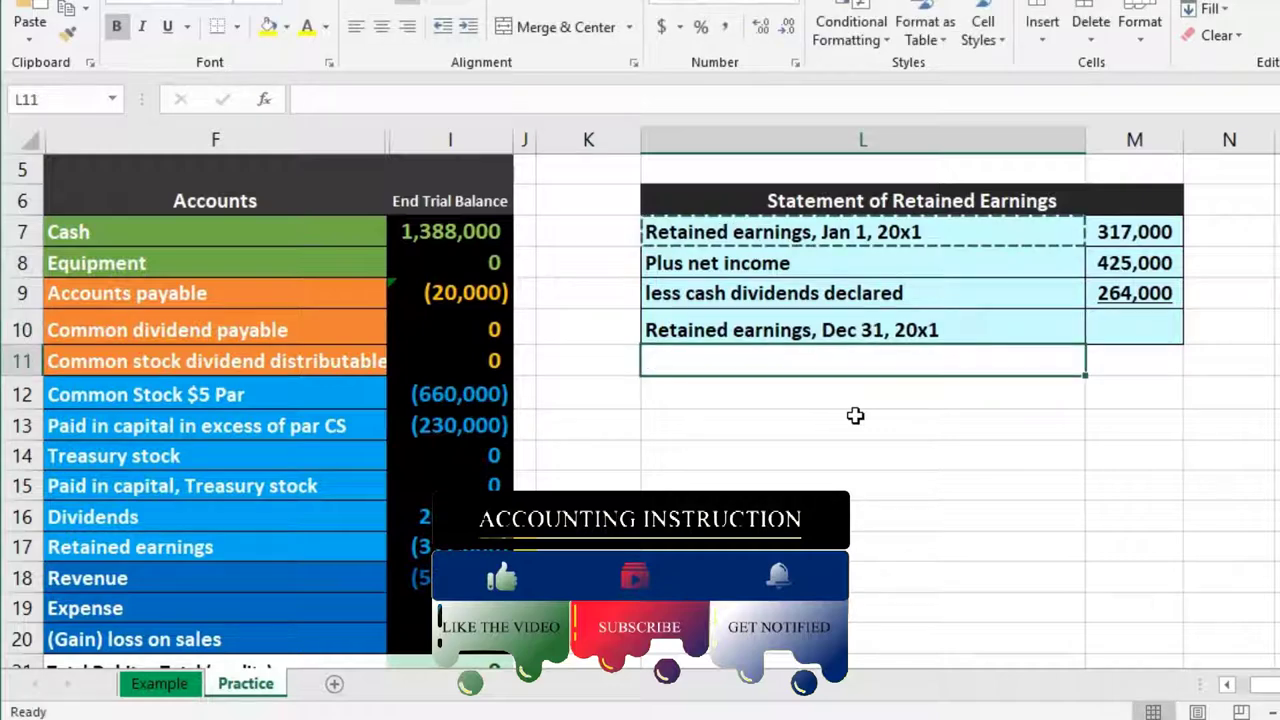
{"action": "left_click", "coordinate": [932, 231]}
{"action": "left_click", "coordinate": [930, 322]}
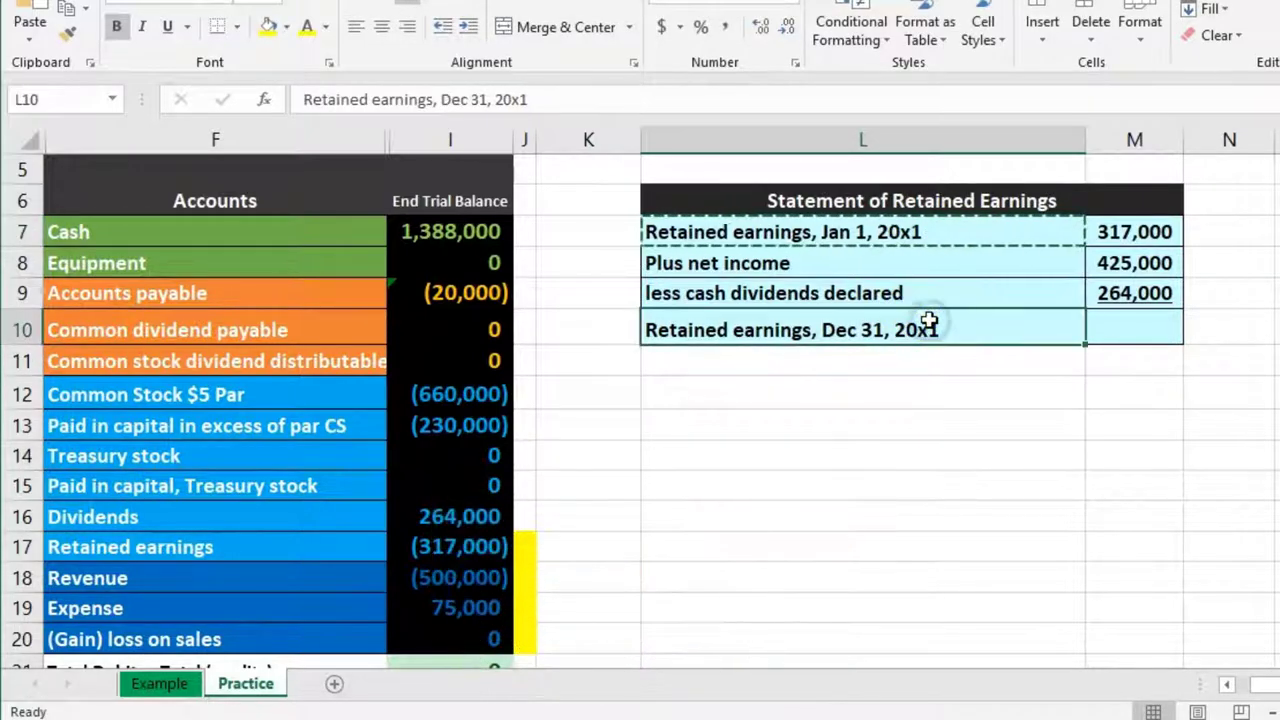
- Work out ending retained earnings in the Calculator as 317000 + 425000 - 264000, and close it
{"action": "left_click", "coordinate": [1114, 314]}
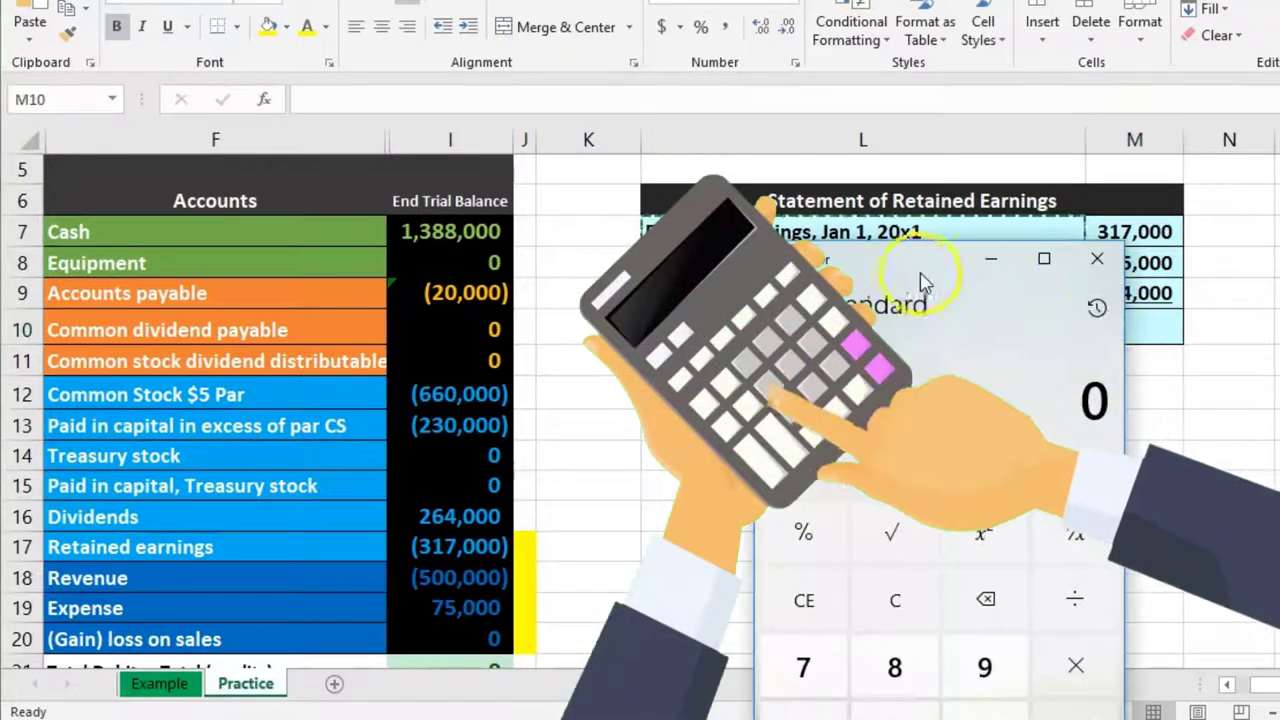
{"action": "left_click_drag", "start_coordinate": [957, 266], "coordinate": [789, 398]}
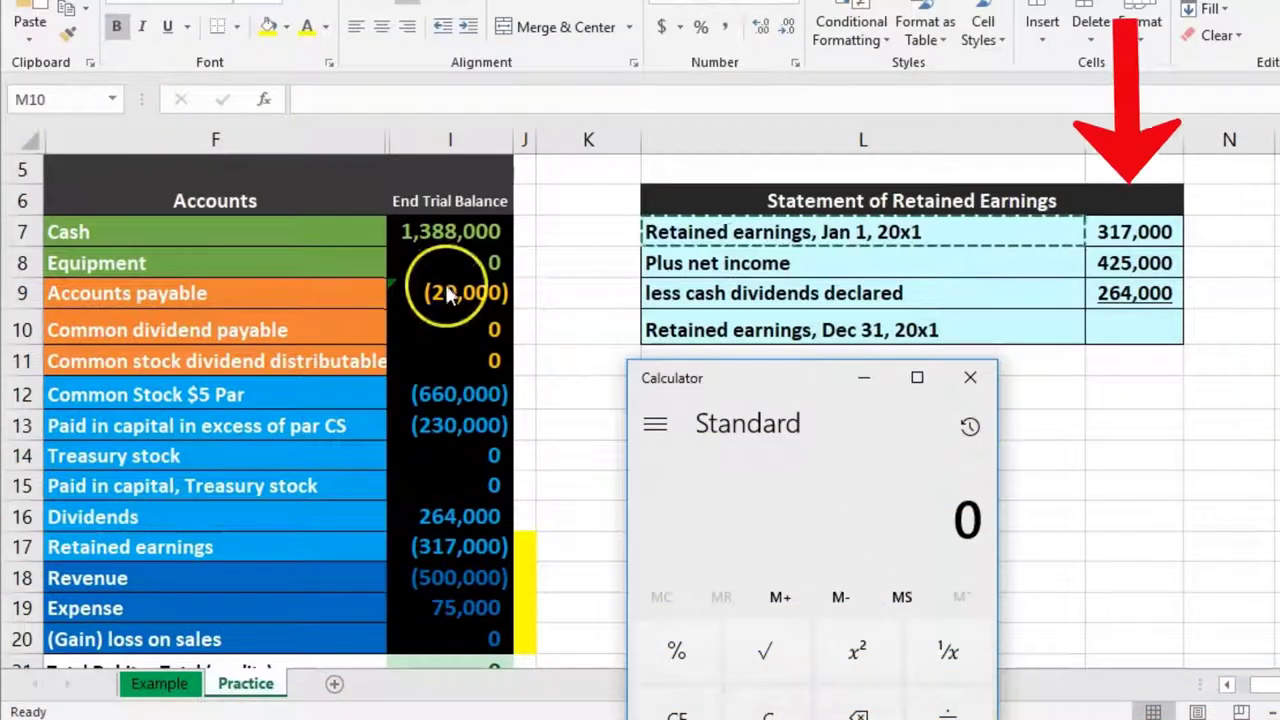
{"action": "type", "text": "317000"}
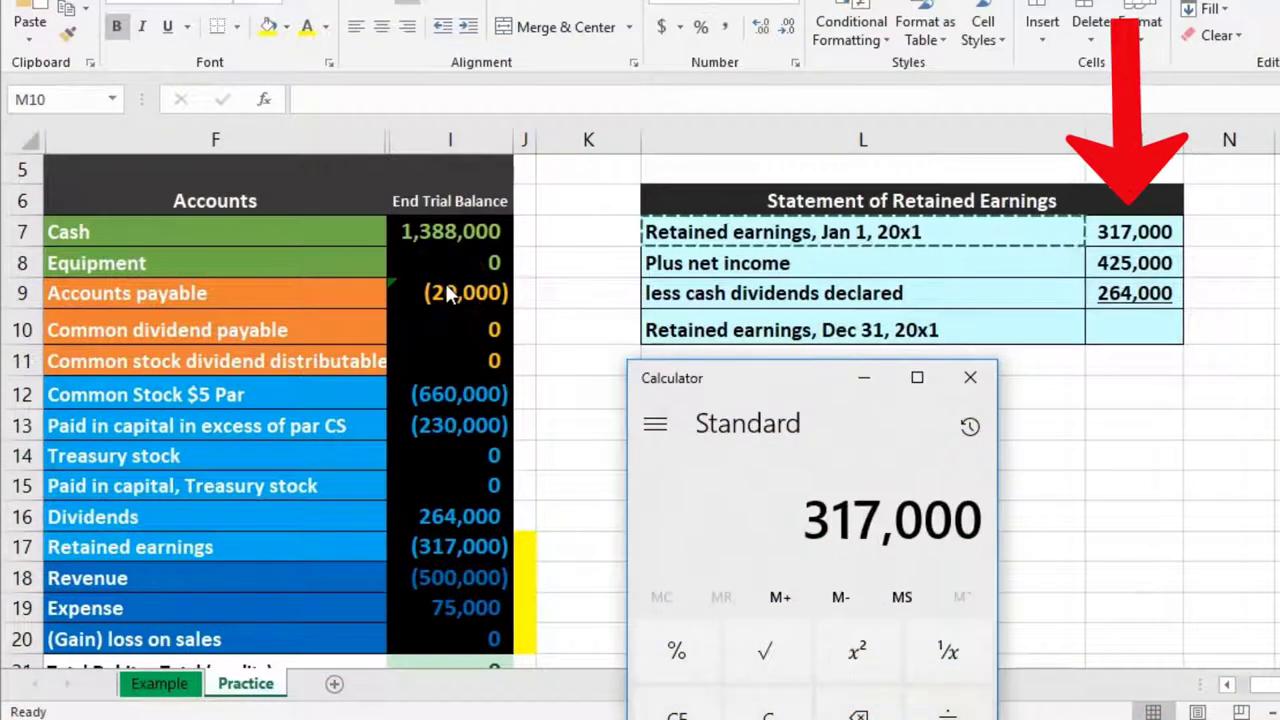
{"action": "type", "text": " + 425000 - "}
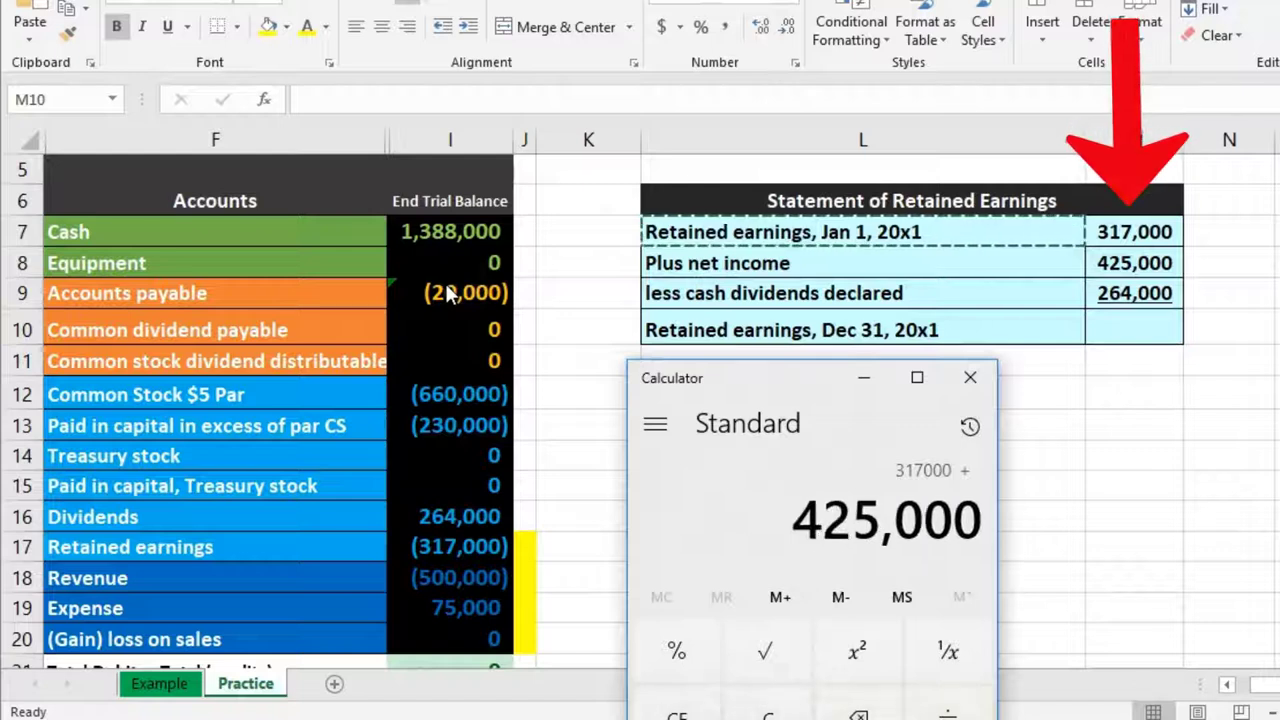
{"action": "type", "text": "264,000"}
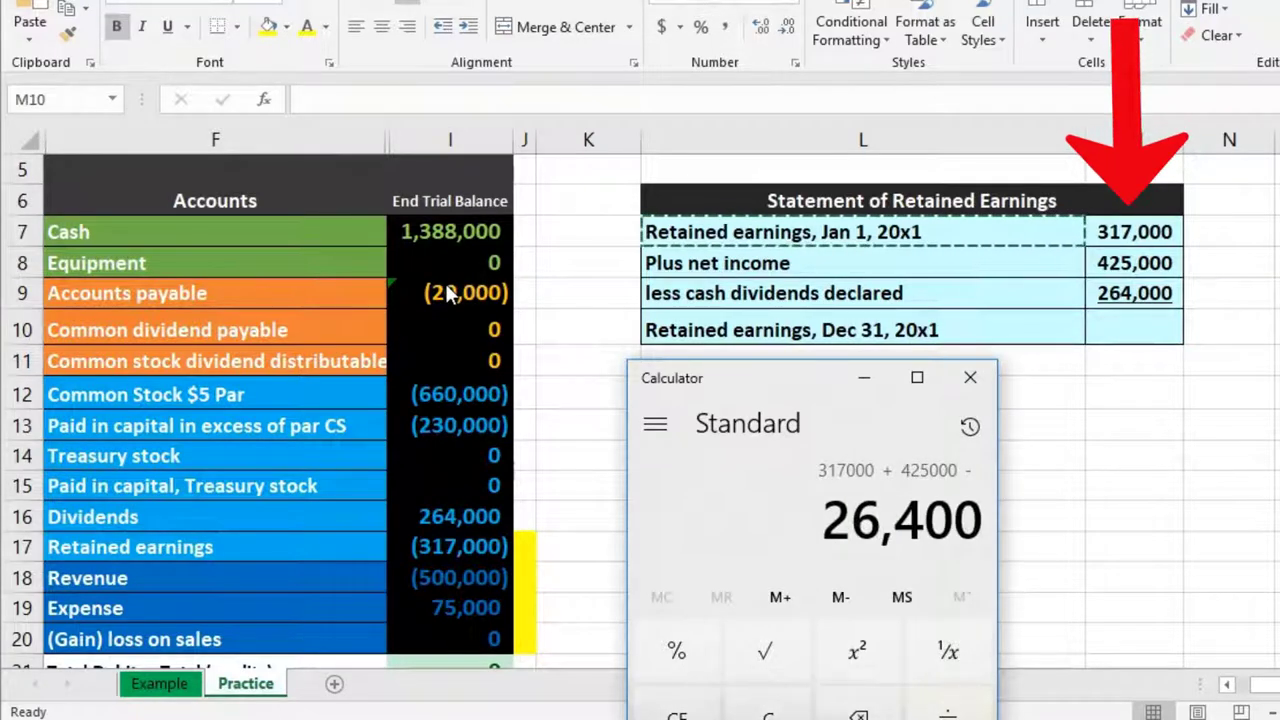
{"action": "key", "text": "Return"}
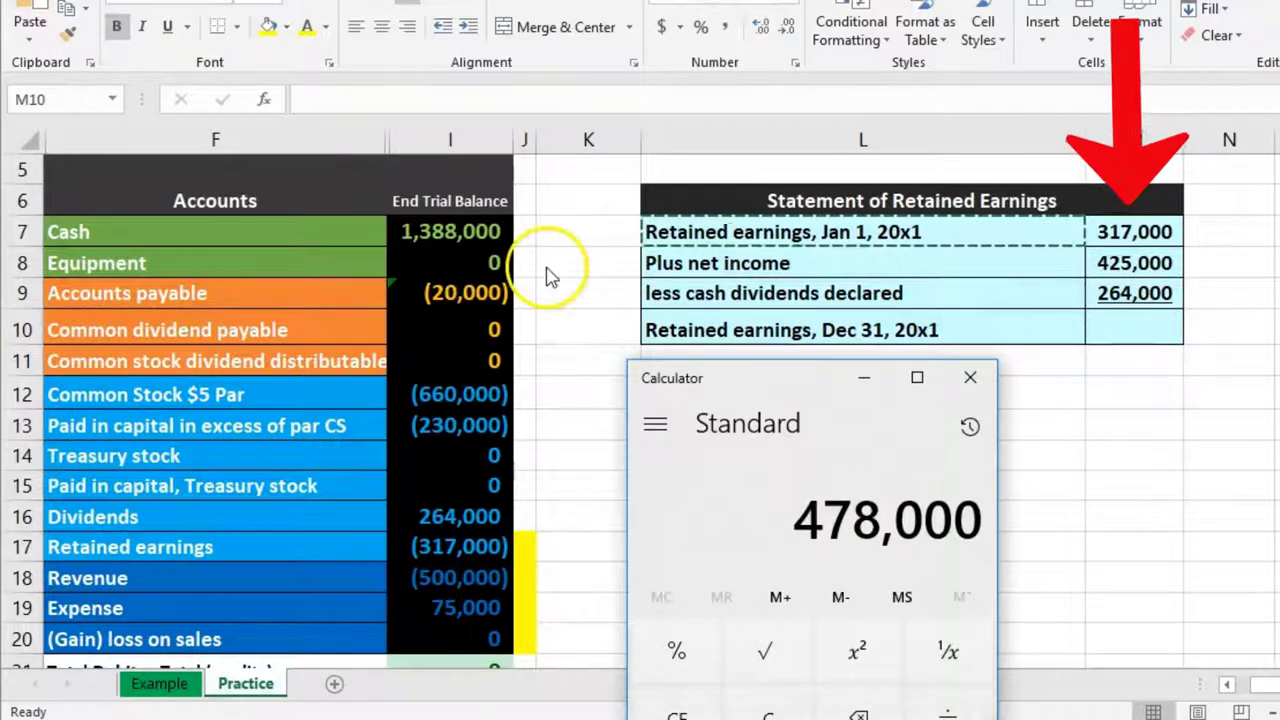
{"action": "left_click", "coordinate": [970, 377]}
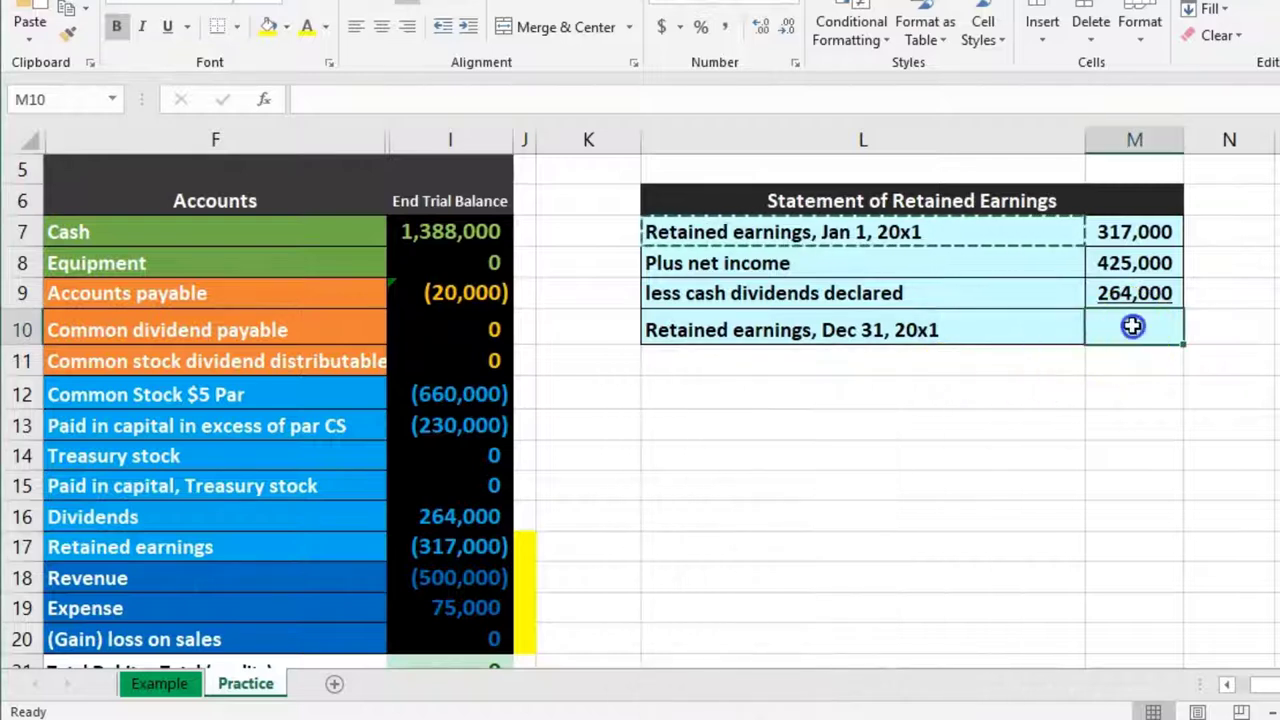
- Calculate ending retained earnings in M10 with the formula =M7+M8-M9
{"action": "type", "text": "="}
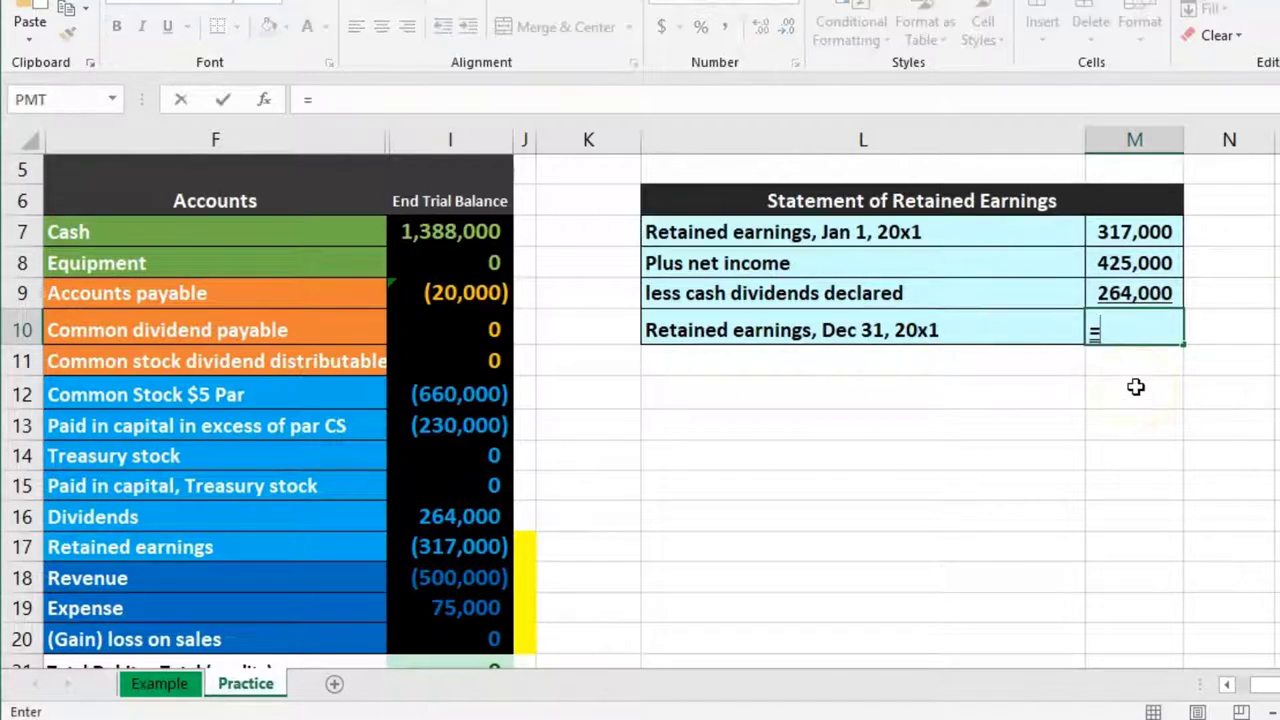
{"action": "left_click", "coordinate": [1157, 233]}
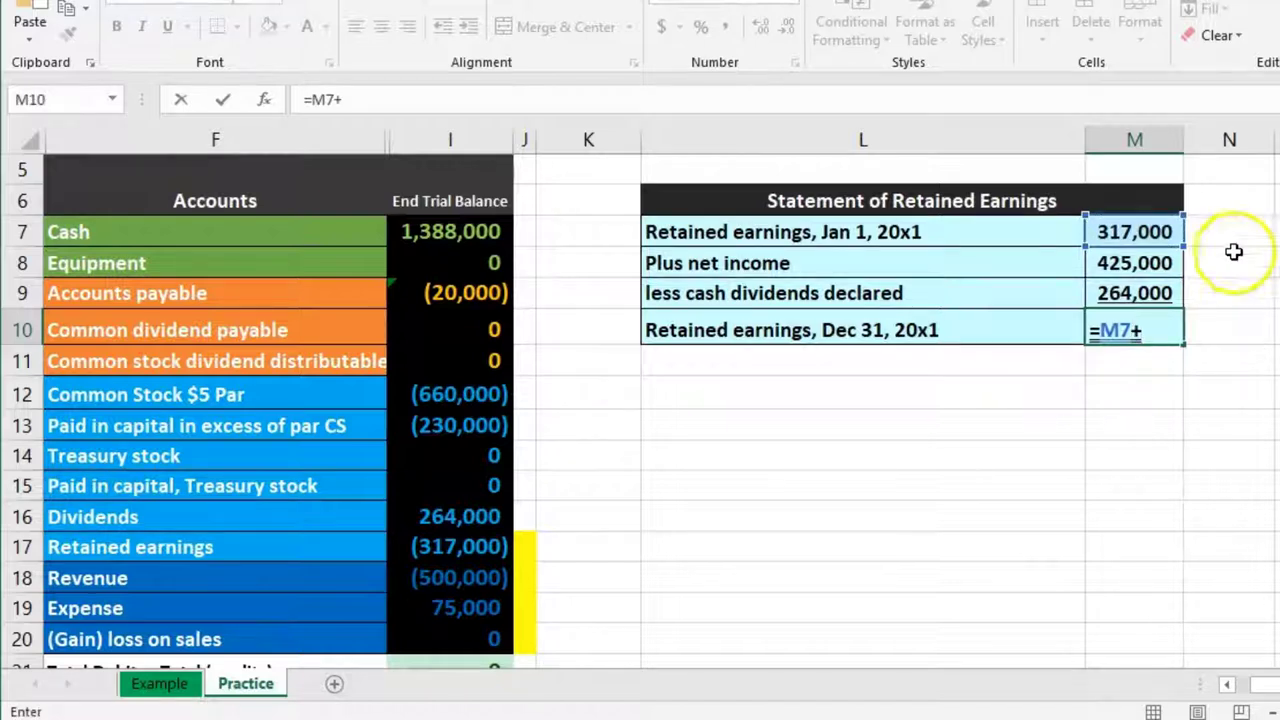
{"action": "left_click", "coordinate": [1158, 293]}
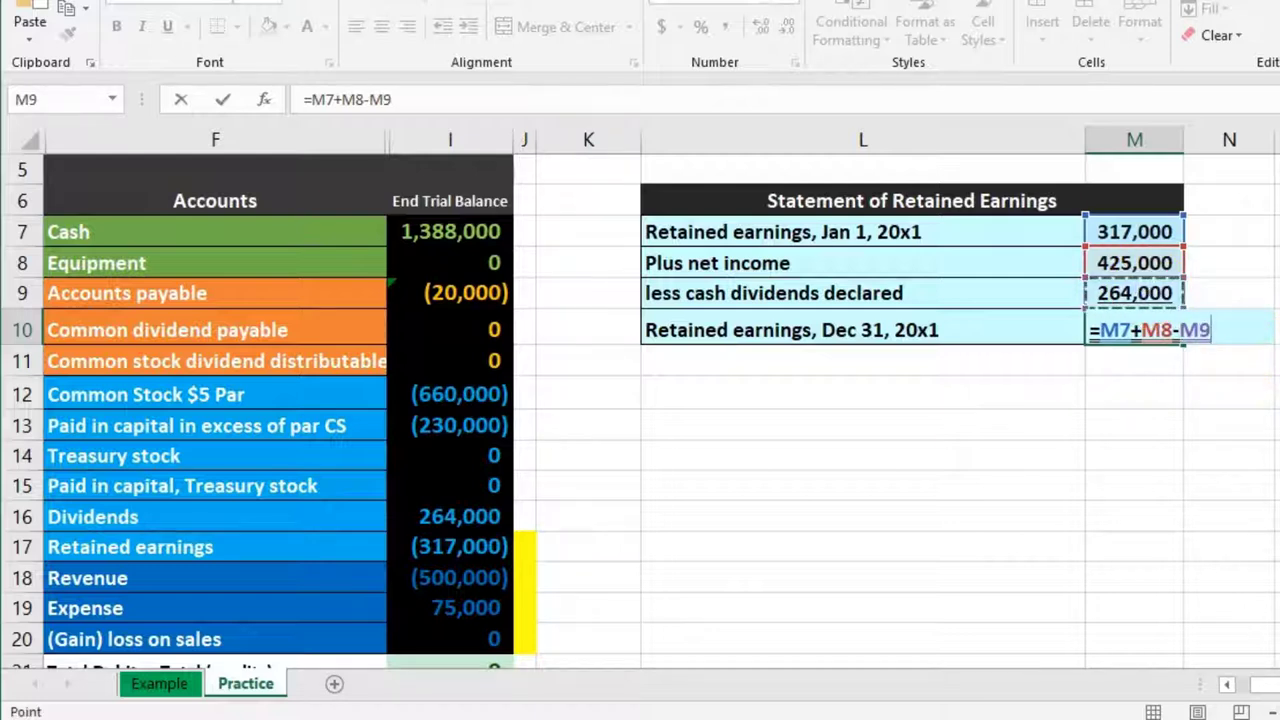
{"action": "key", "text": "Return"}
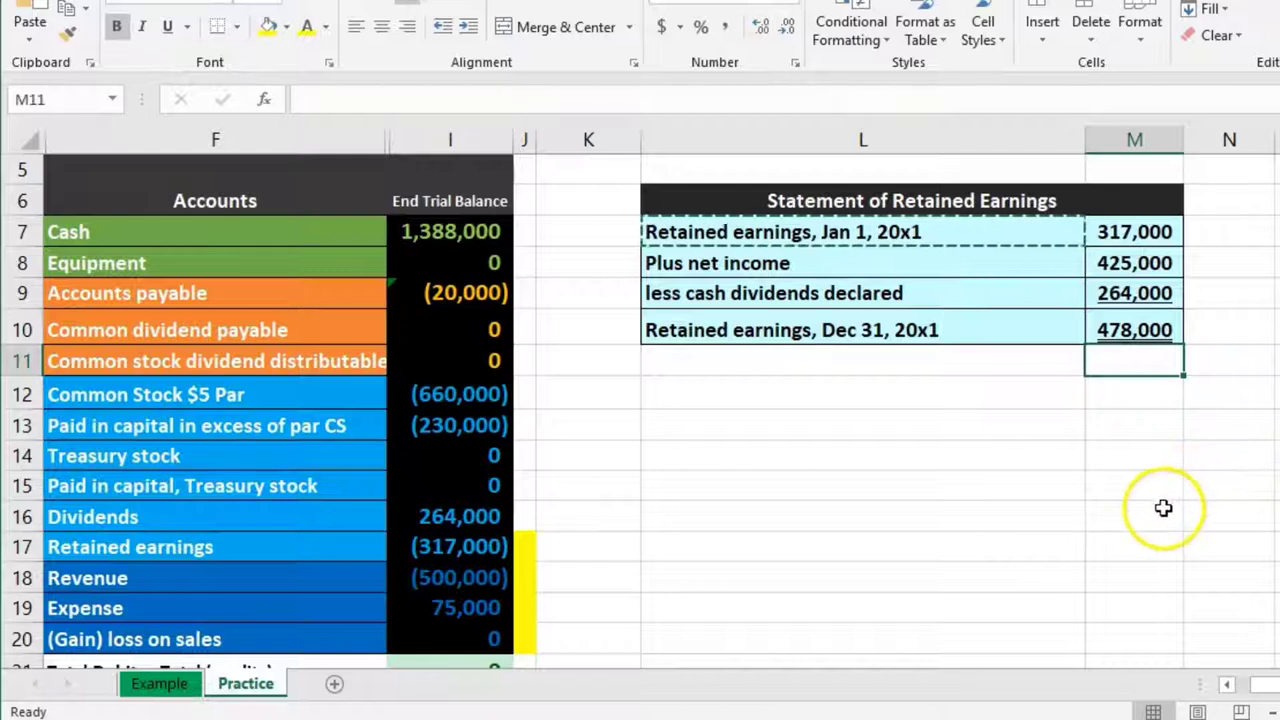
- Fill J16 with yellow to mark the Dividends account along with the other retained earnings components
{"action": "left_click", "coordinate": [523, 514]}
{"action": "right_click", "coordinate": [523, 514]}
{"action": "key", "text": "Escape"}
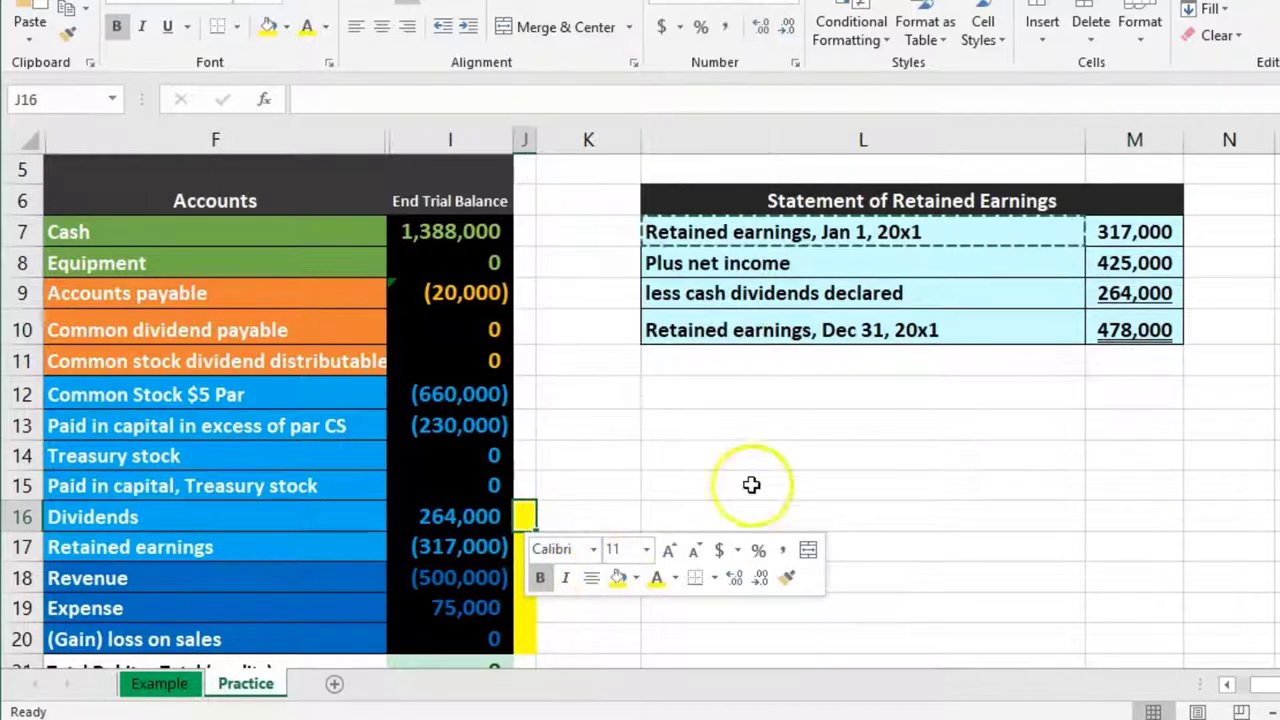
{"action": "left_click", "coordinate": [771, 463]}
- Check the sum of the Dividends through (Gain) loss on sales balances in I16:I20 against ending retained earnings in M10
{"action": "scroll", "coordinate": [569, 449], "scroll_direction": "down", "scroll_amount": 1}
{"action": "left_click_drag", "start_coordinate": [484, 427], "coordinate": [495, 546]}
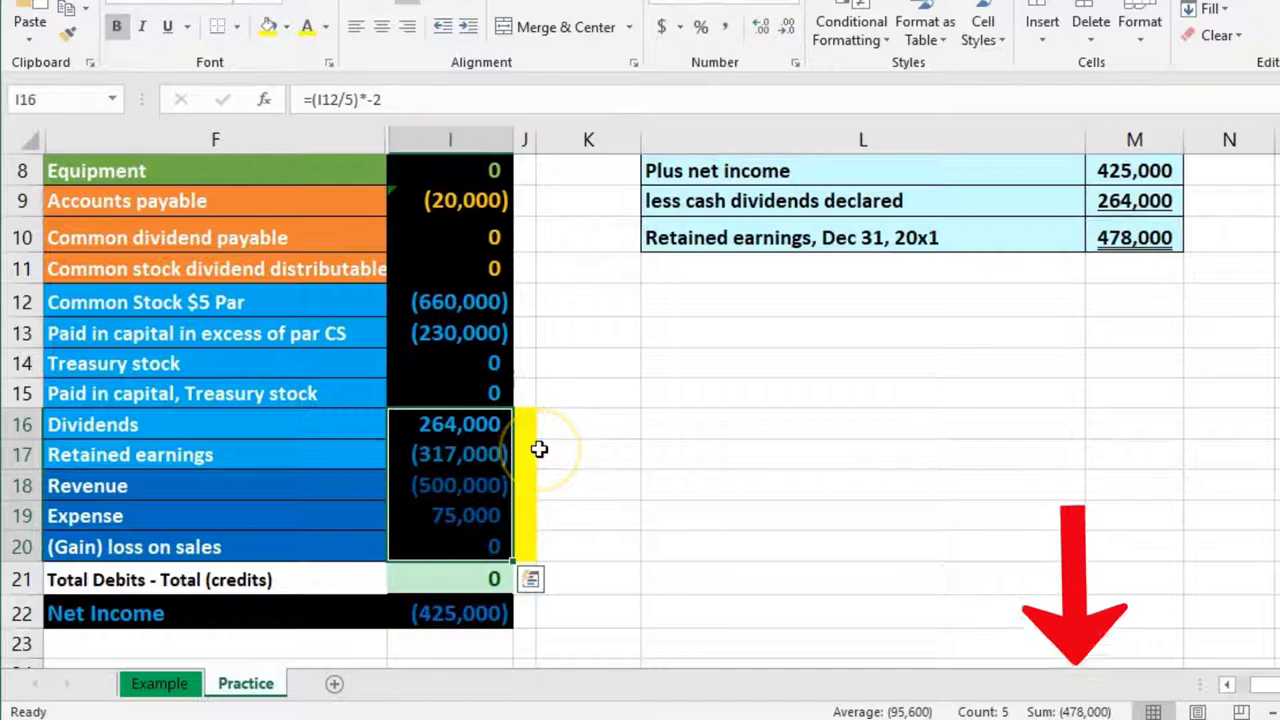
{"action": "left_click", "coordinate": [1140, 245]}
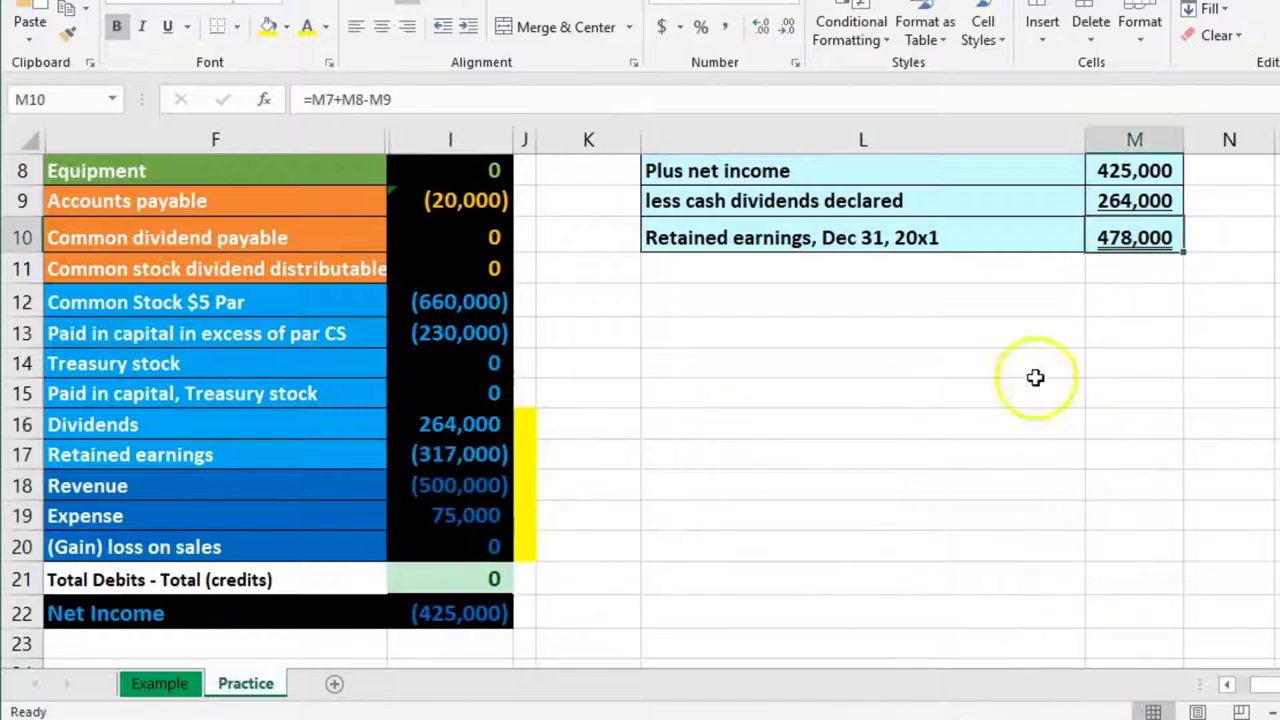
{"action": "scroll", "coordinate": [743, 560], "scroll_direction": "up", "scroll_amount": 1}
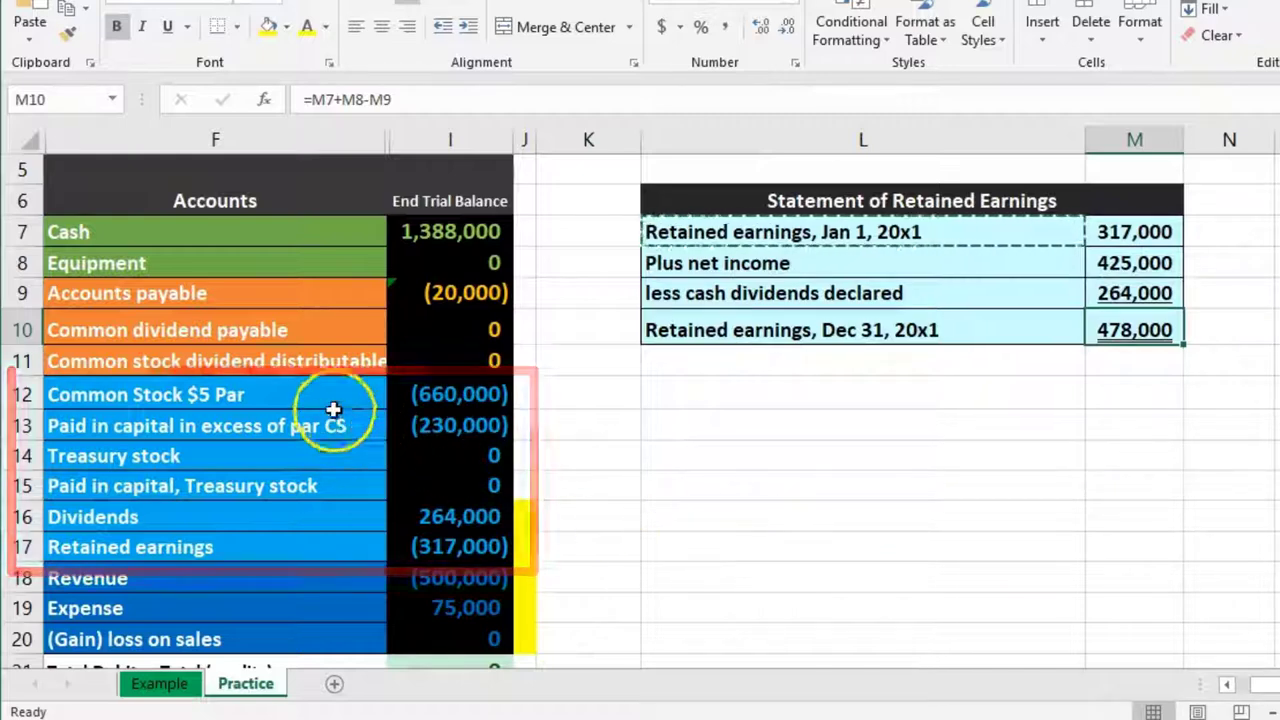
- Examine the equity accounts in rows 12 to 17, comparing the stock and paid-in capital balances in I12:I13 with ending retained earnings
{"action": "left_click_drag", "start_coordinate": [340, 400], "coordinate": [470, 546]}
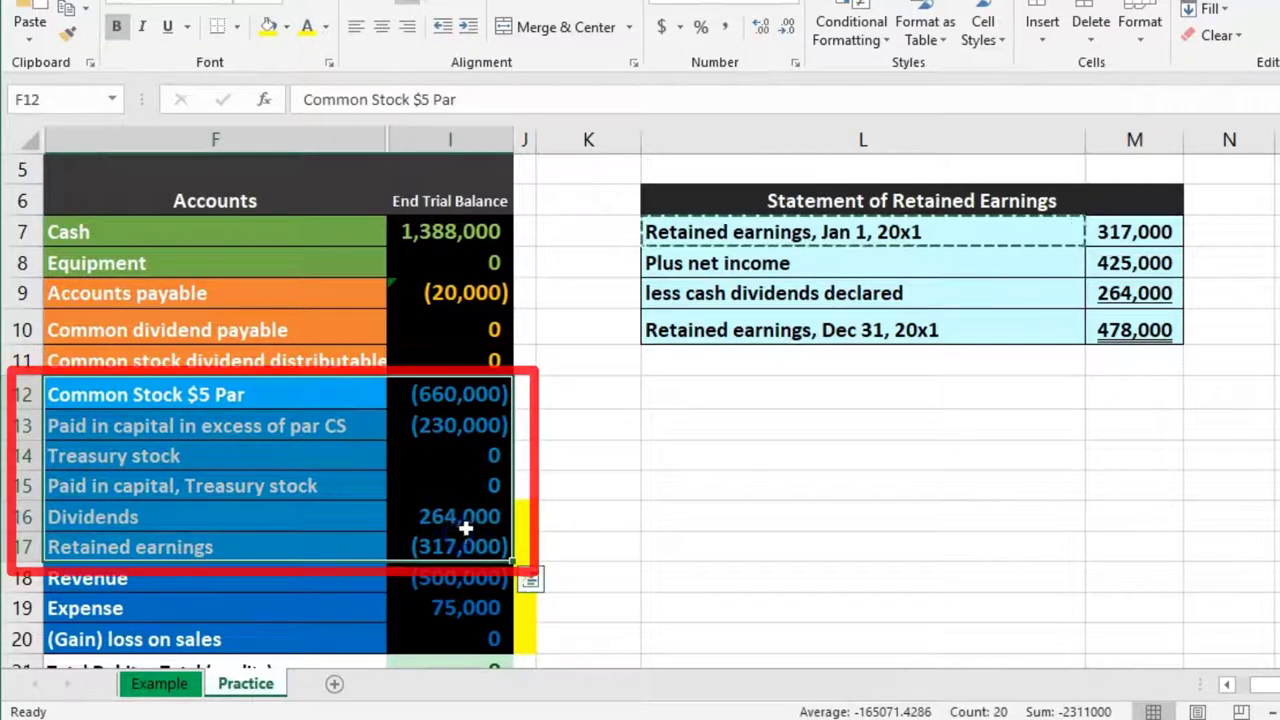
{"action": "left_click", "coordinate": [588, 454]}
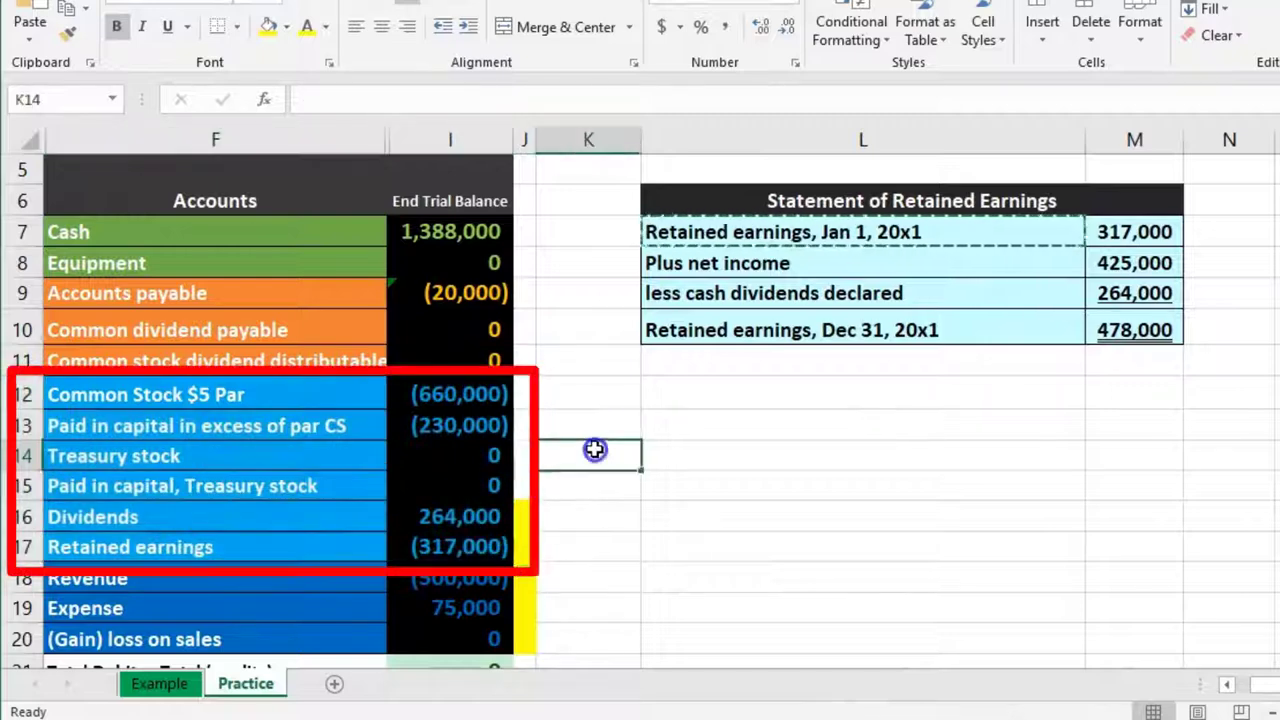
{"action": "left_click_drag", "start_coordinate": [528, 391], "coordinate": [523, 421]}
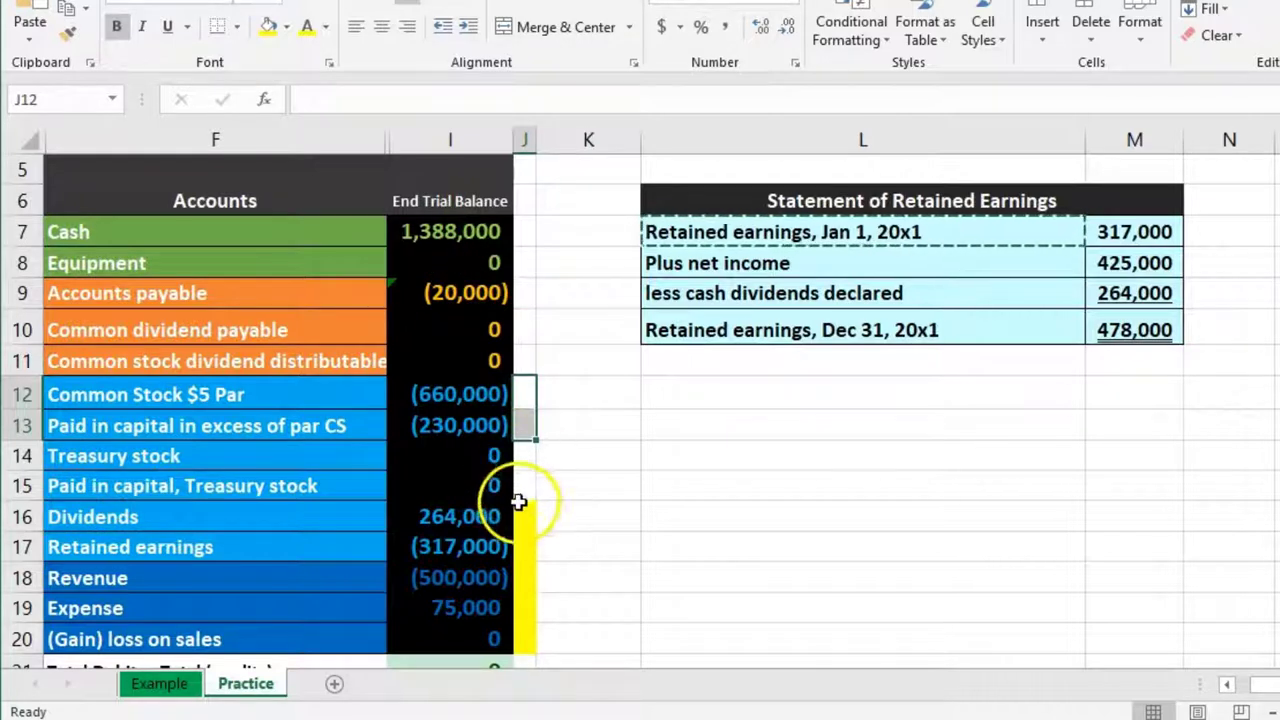
{"action": "left_click", "coordinate": [1115, 335]}
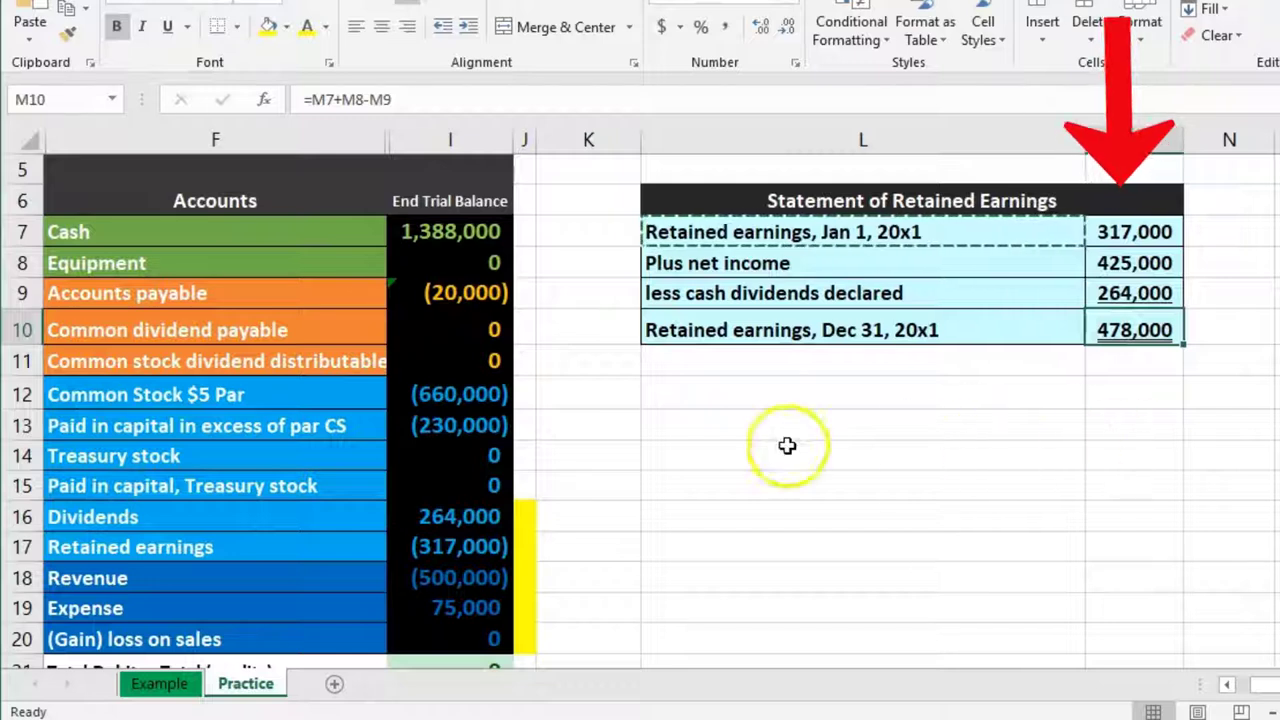
{"action": "left_click_drag", "start_coordinate": [503, 394], "coordinate": [486, 415]}
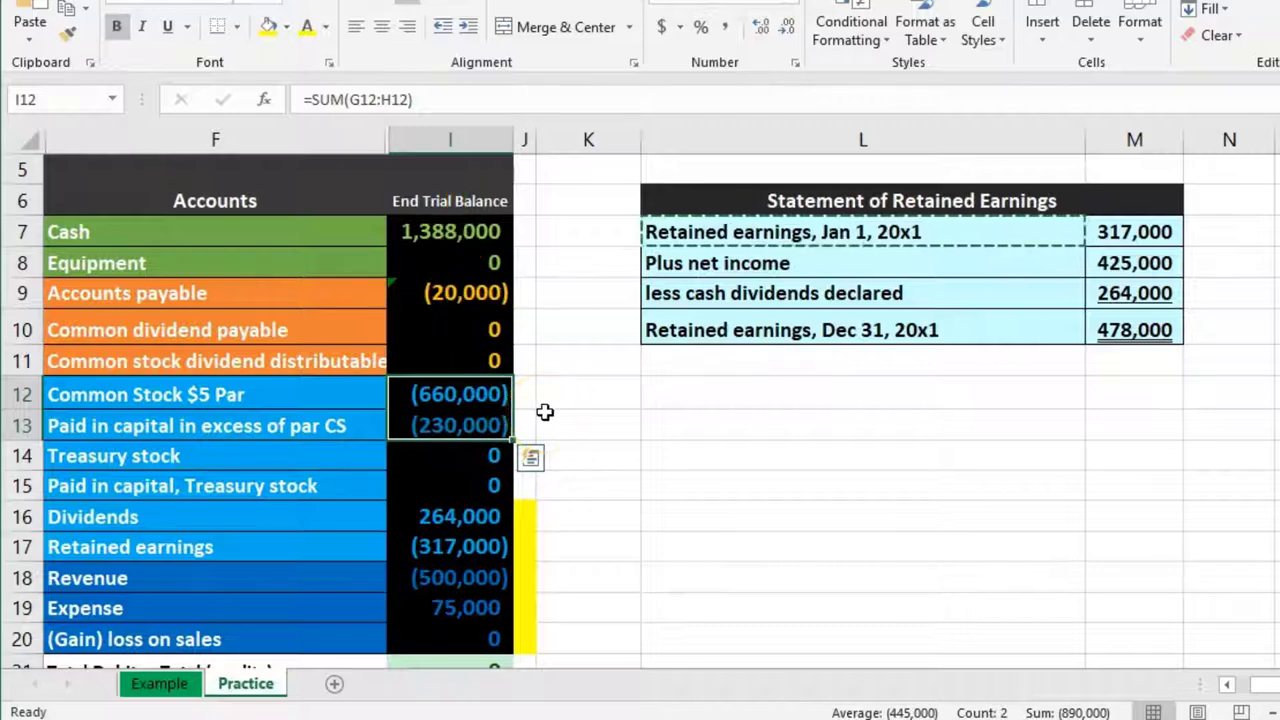
{"action": "scroll", "coordinate": [600, 425], "scroll_direction": "down", "scroll_amount": 1}
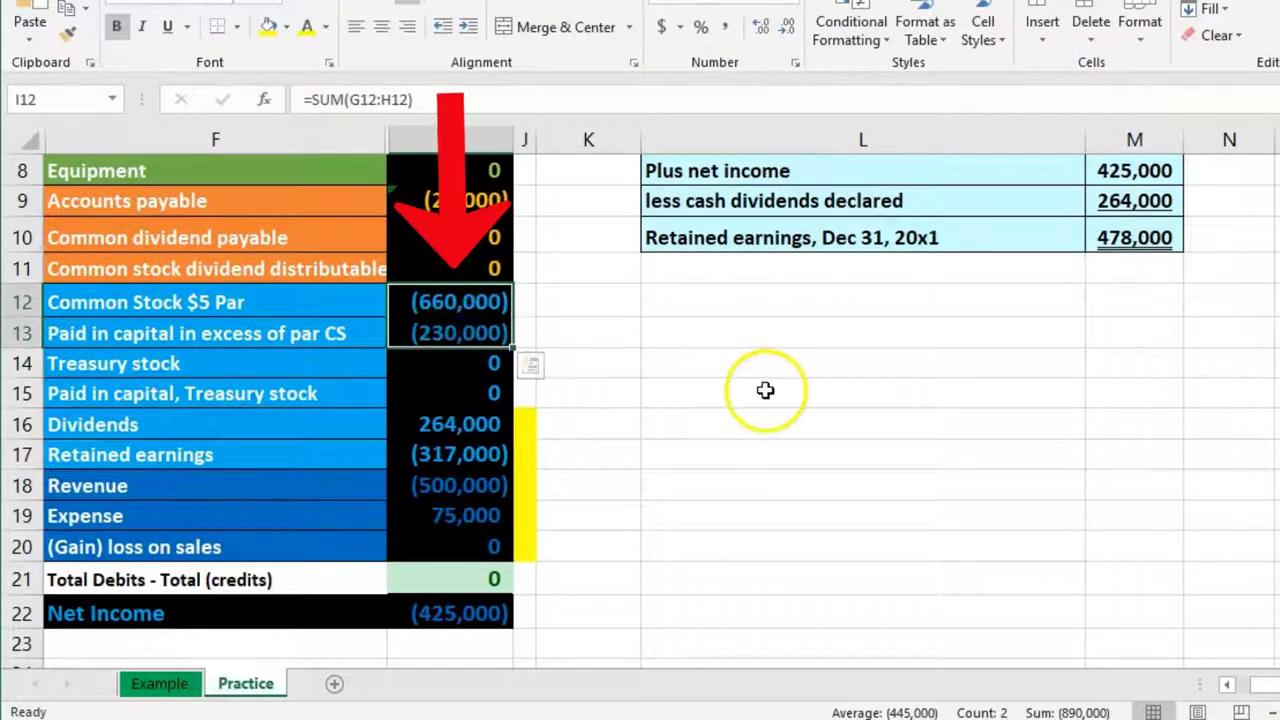
- Review the yellow-marked accounts in rows 16 to 20, looking at Revenue and Expense, Retained earnings and Dividends
{"action": "left_click_drag", "start_coordinate": [530, 418], "coordinate": [520, 545]}
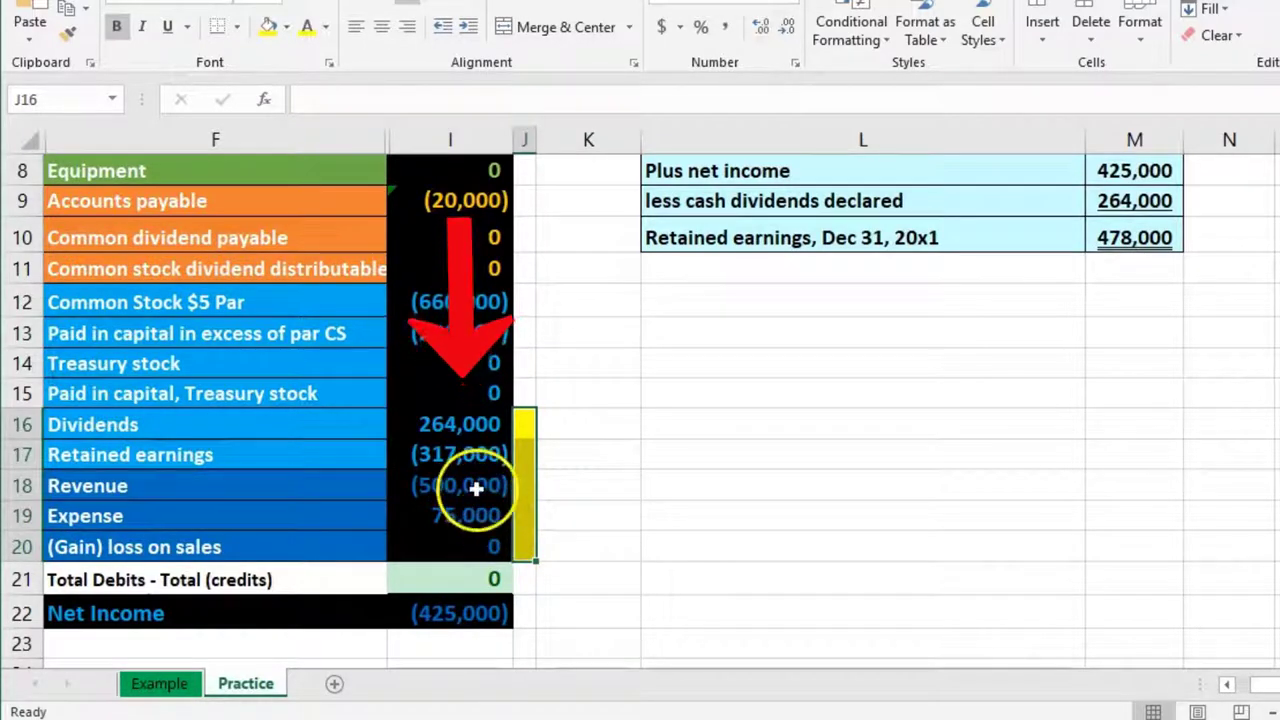
{"action": "left_click_drag", "start_coordinate": [476, 488], "coordinate": [470, 514]}
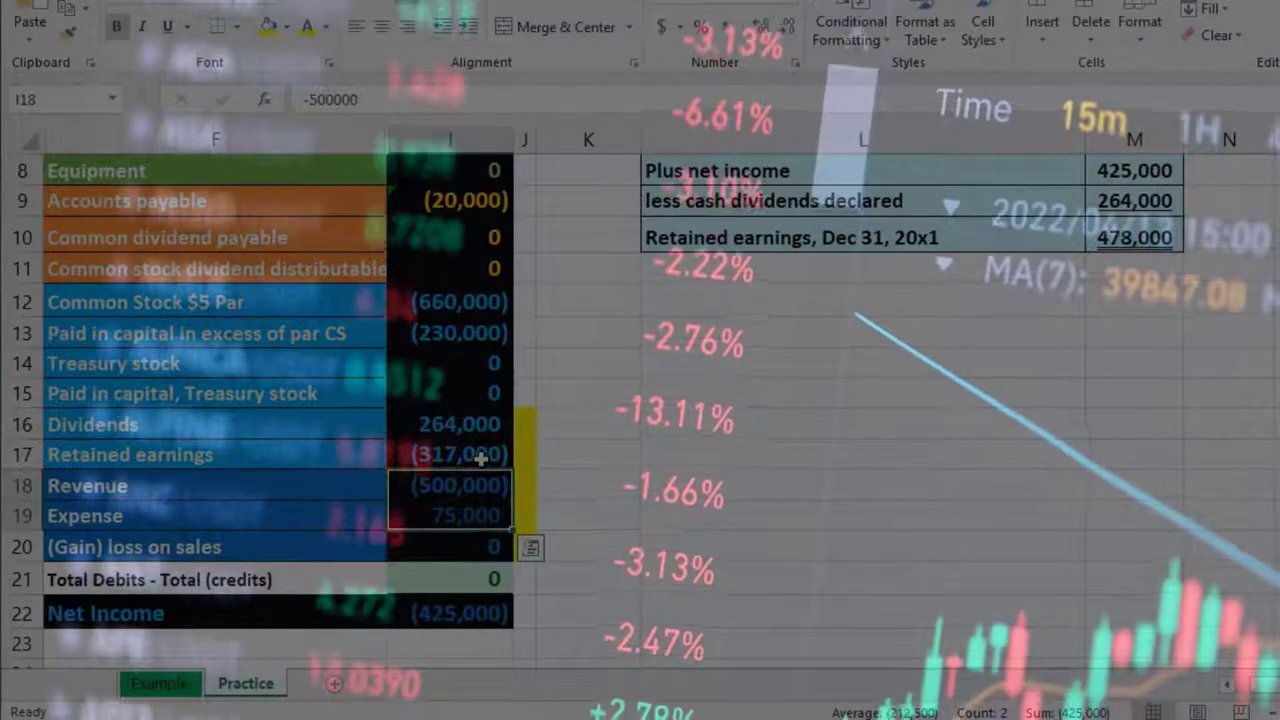
{"action": "left_click", "coordinate": [481, 457]}
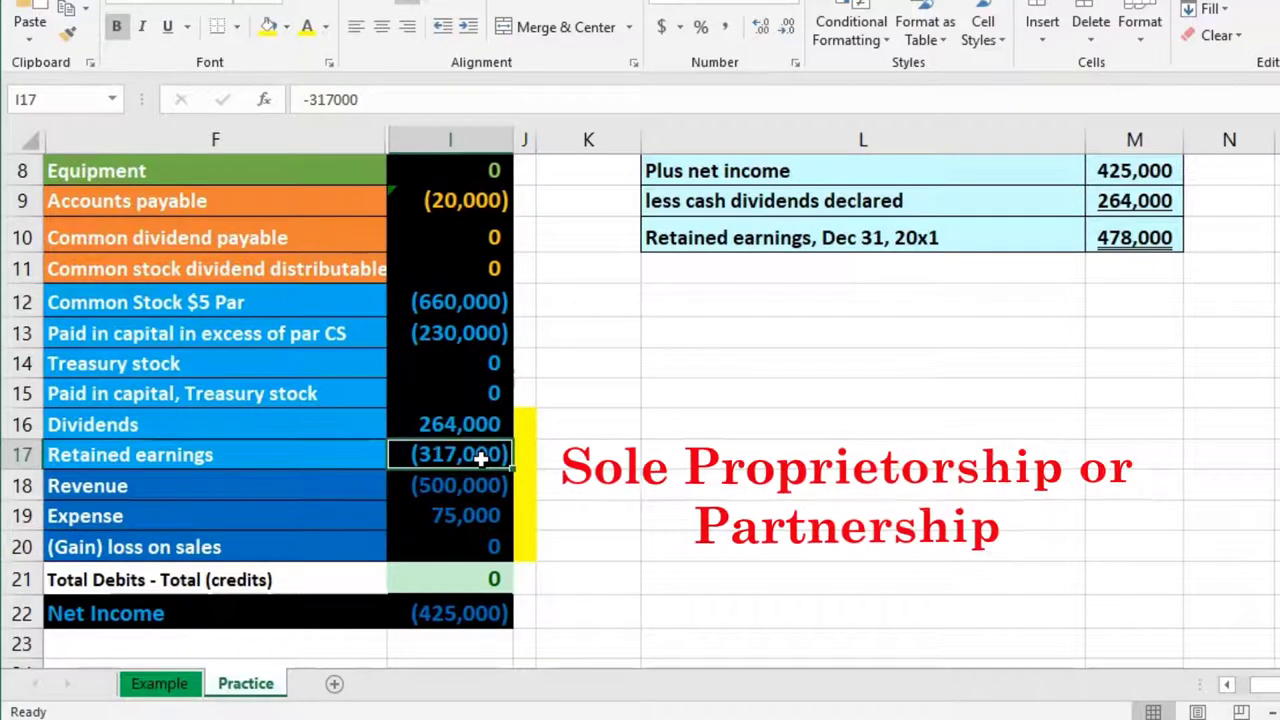
{"action": "left_click", "coordinate": [424, 425]}
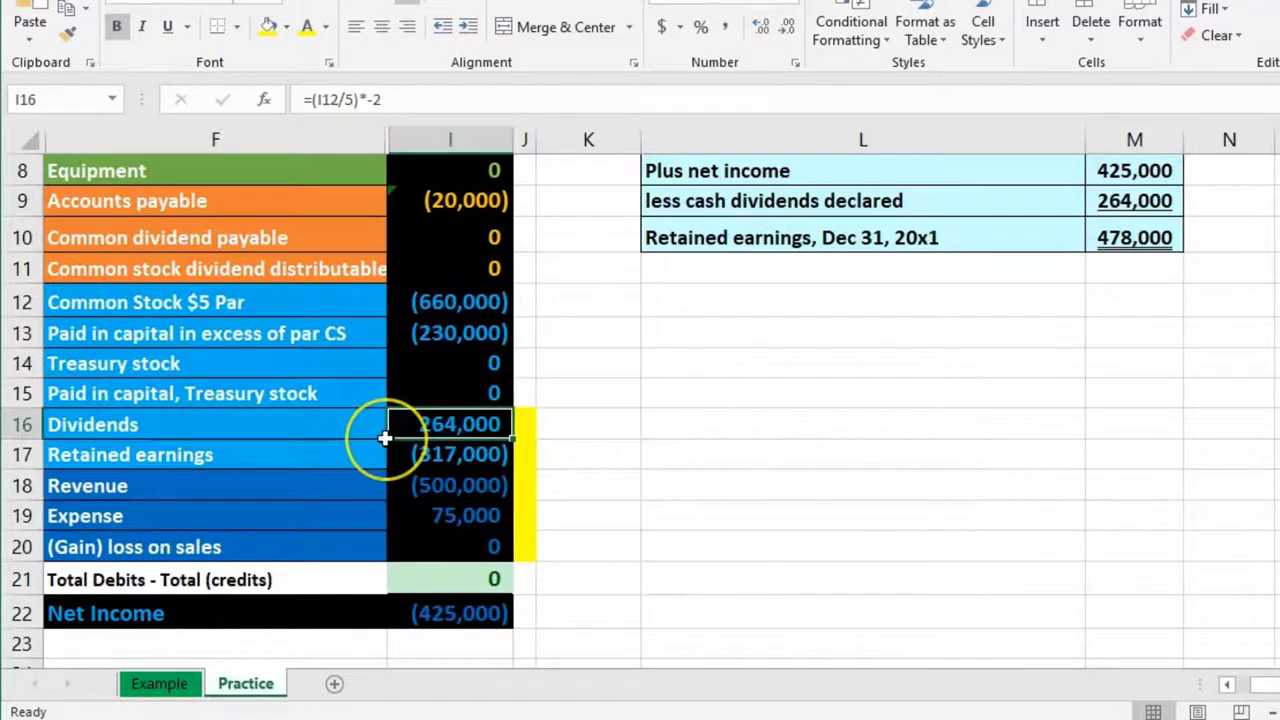
{"action": "left_click", "coordinate": [399, 455]}
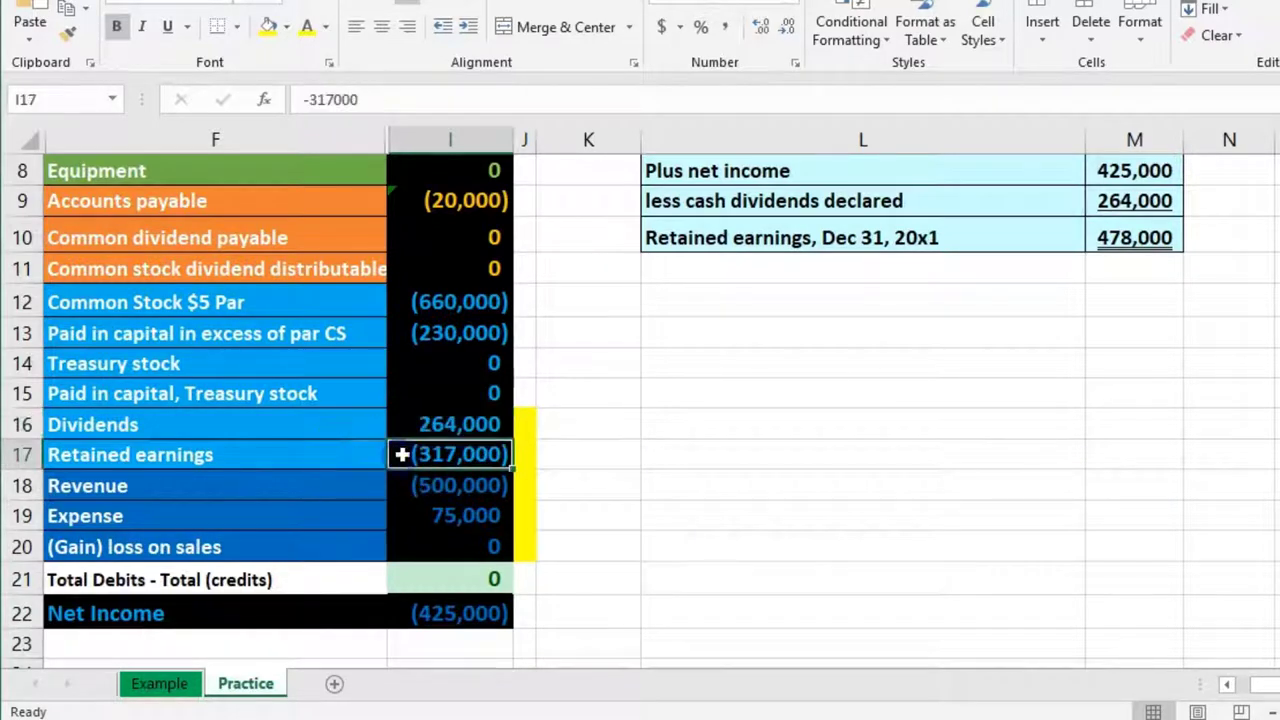
{"action": "left_click", "coordinate": [855, 480]}
- Trace the statement lines back to Retained earnings, Revenue, Expense and Dividends, and review the invested capital balances in I12:I13
{"action": "scroll", "coordinate": [855, 480], "scroll_direction": "up", "scroll_amount": 2}
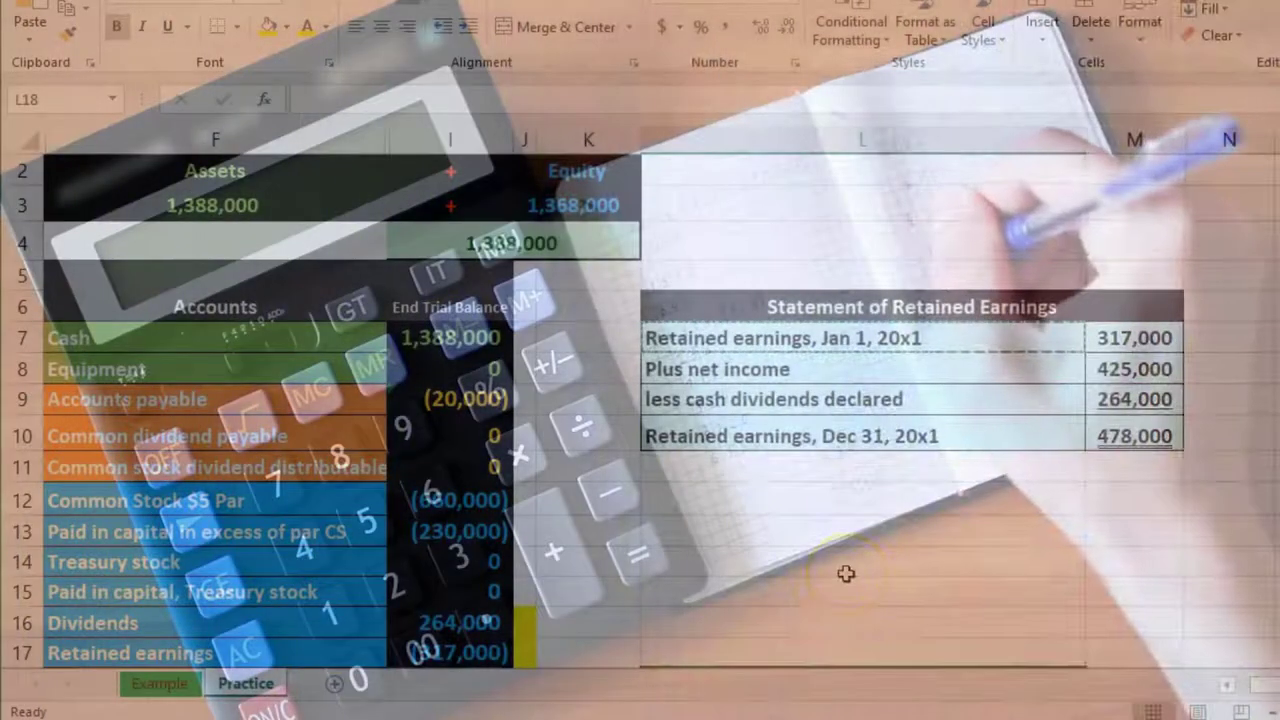
{"action": "scroll", "coordinate": [1023, 397], "scroll_direction": "down", "scroll_amount": 1}
{"action": "left_click", "coordinate": [478, 546]}
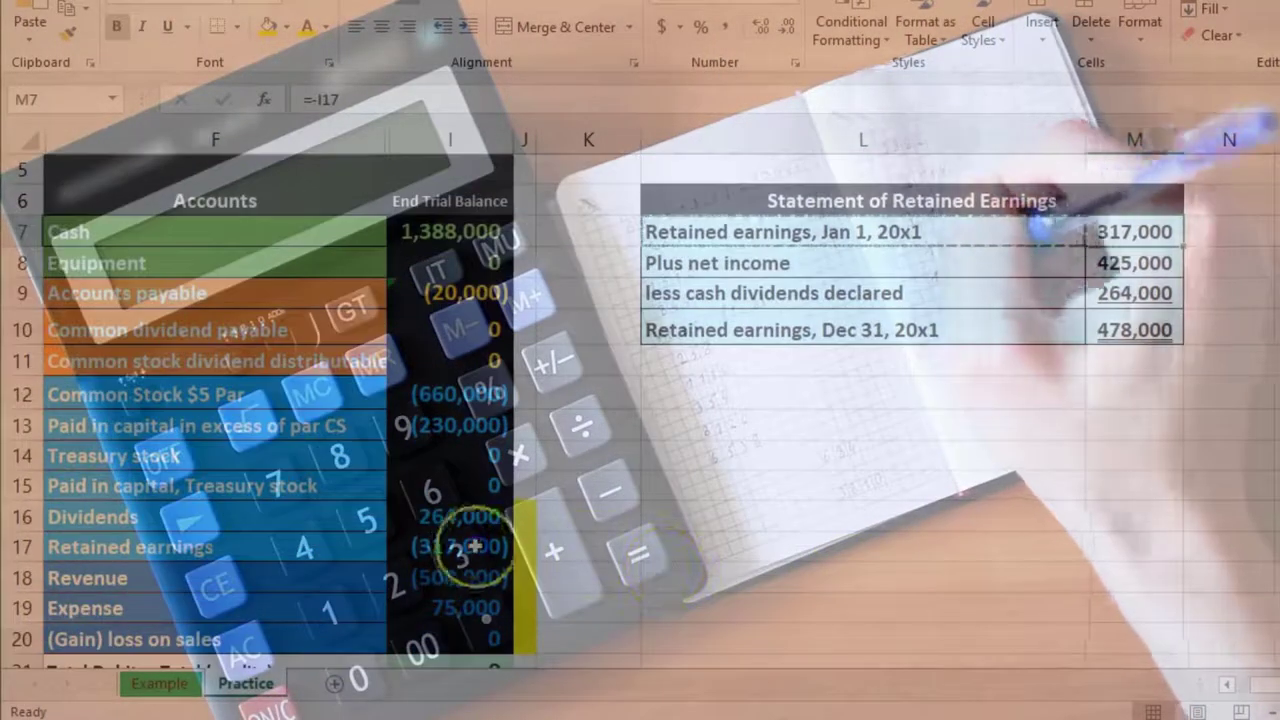
{"action": "scroll", "coordinate": [472, 546], "scroll_direction": "down", "scroll_amount": 1}
{"action": "left_click_drag", "start_coordinate": [470, 486], "coordinate": [470, 516]}
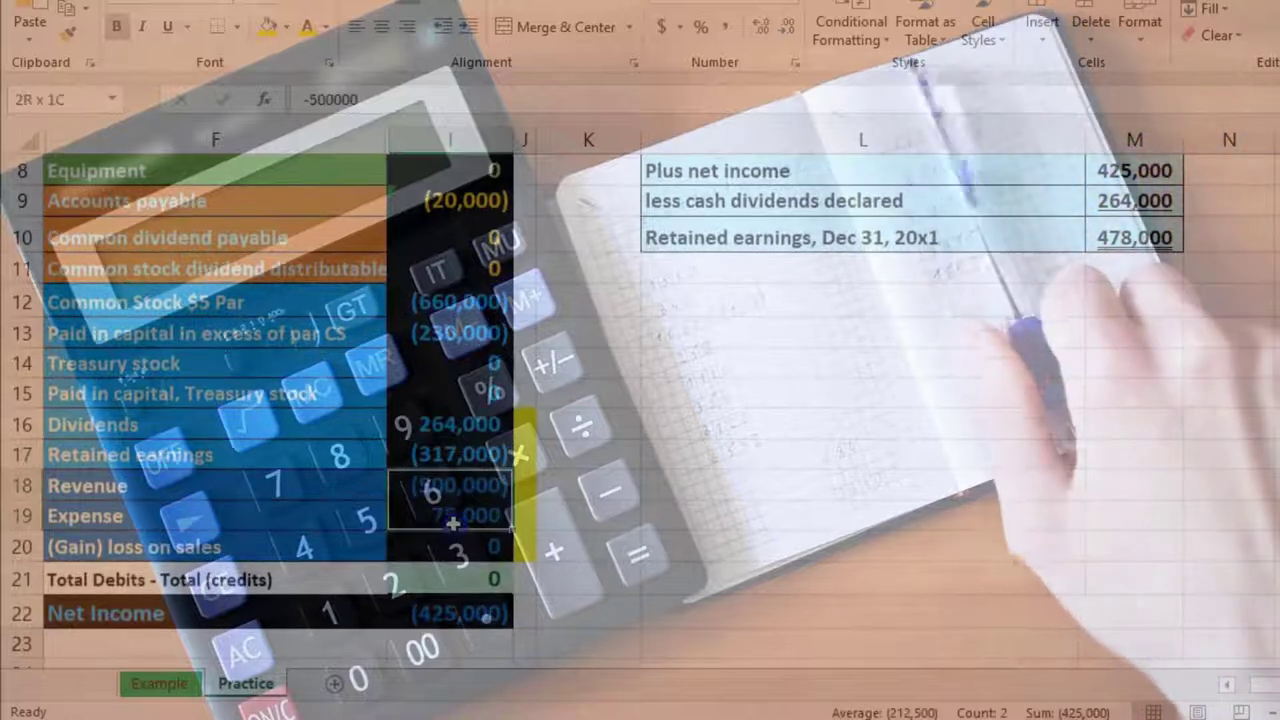
{"action": "left_click", "coordinate": [464, 430]}
{"action": "left_click", "coordinate": [468, 455]}
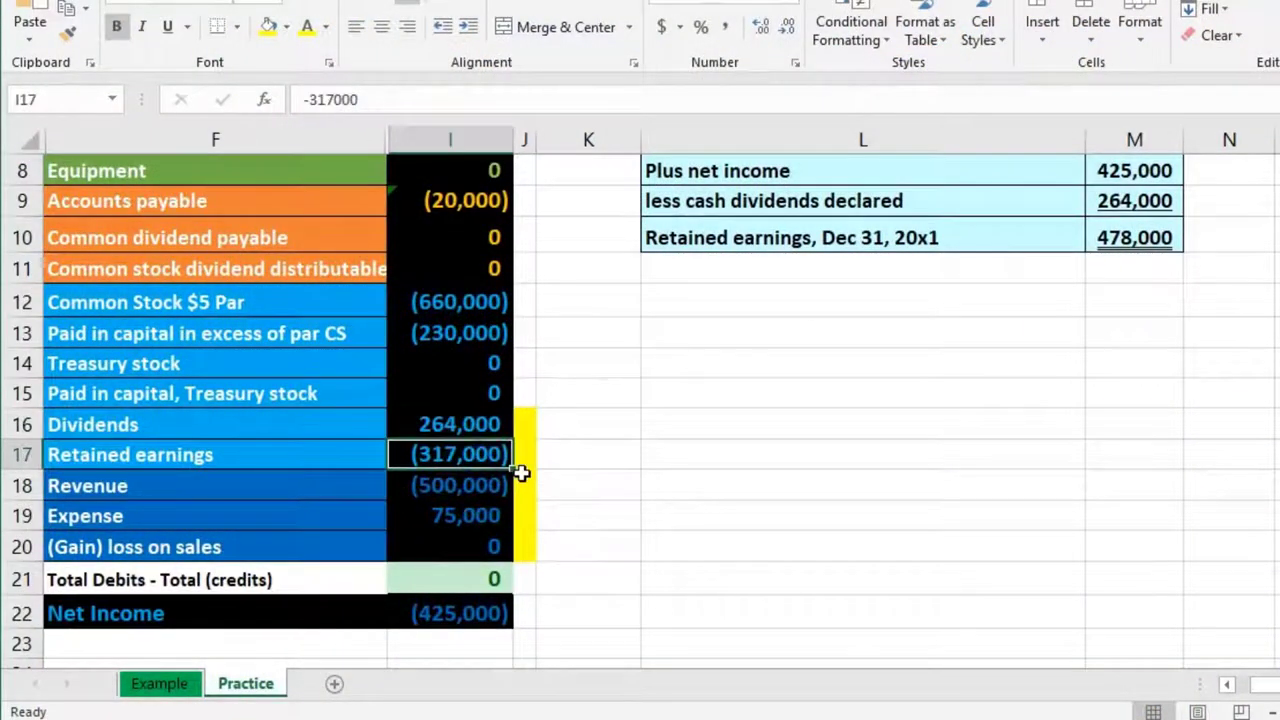
{"action": "scroll", "coordinate": [620, 513], "scroll_direction": "up", "scroll_amount": 2}
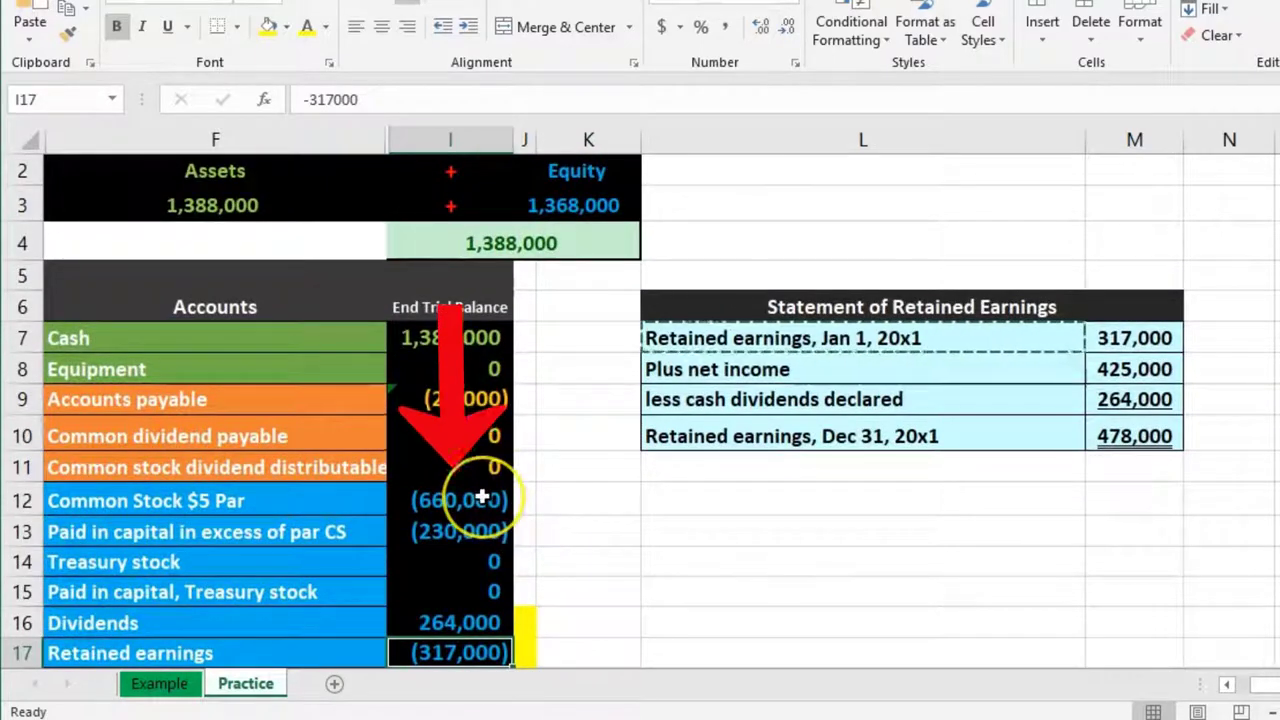
{"action": "left_click_drag", "start_coordinate": [482, 497], "coordinate": [481, 520]}
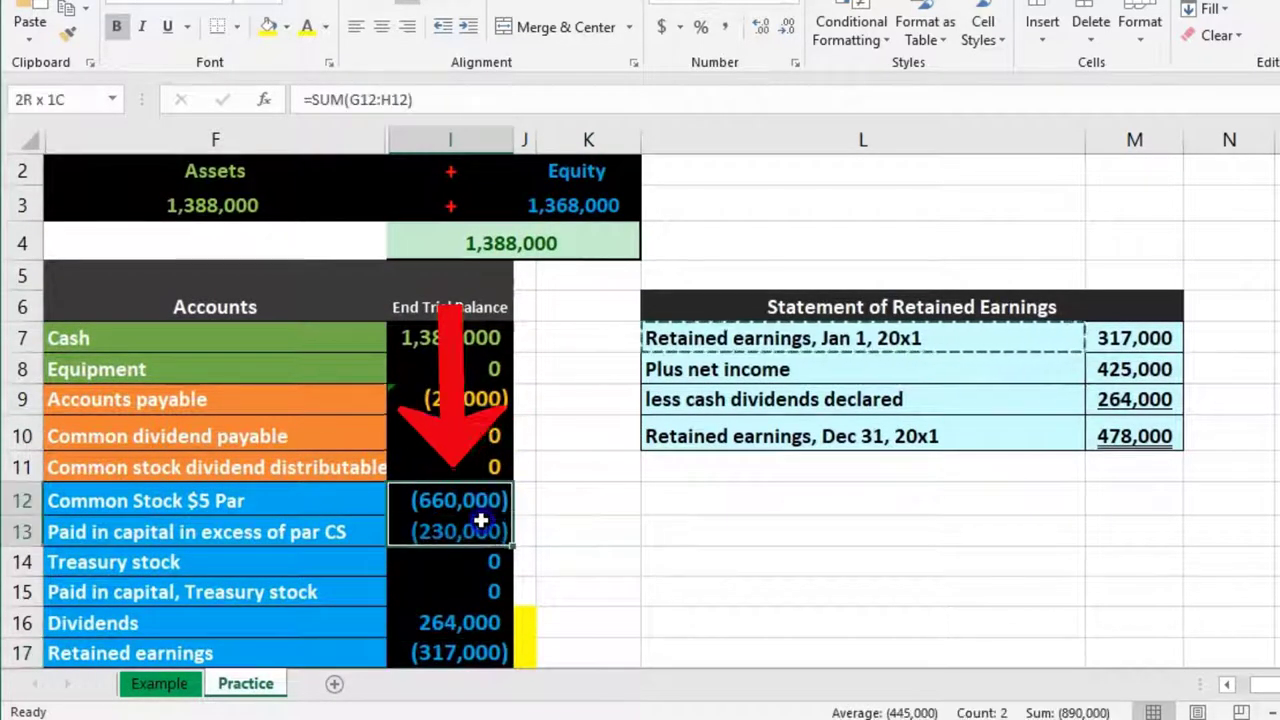